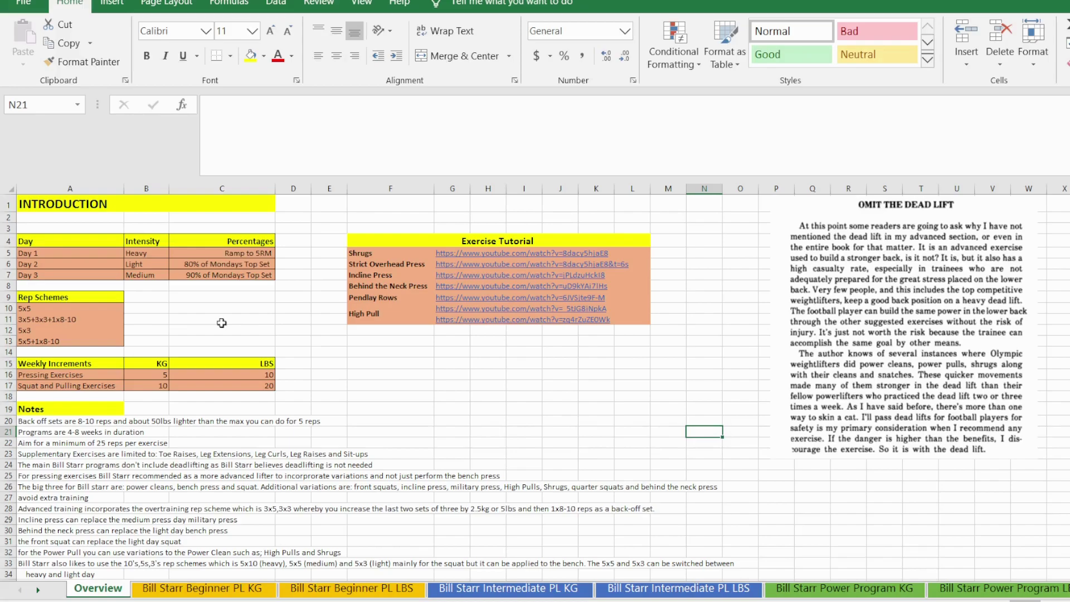
Step: Examine the three training days' percentages, the tutorial exercise names and the rep schemes on the Overview sheet
click(263, 253)
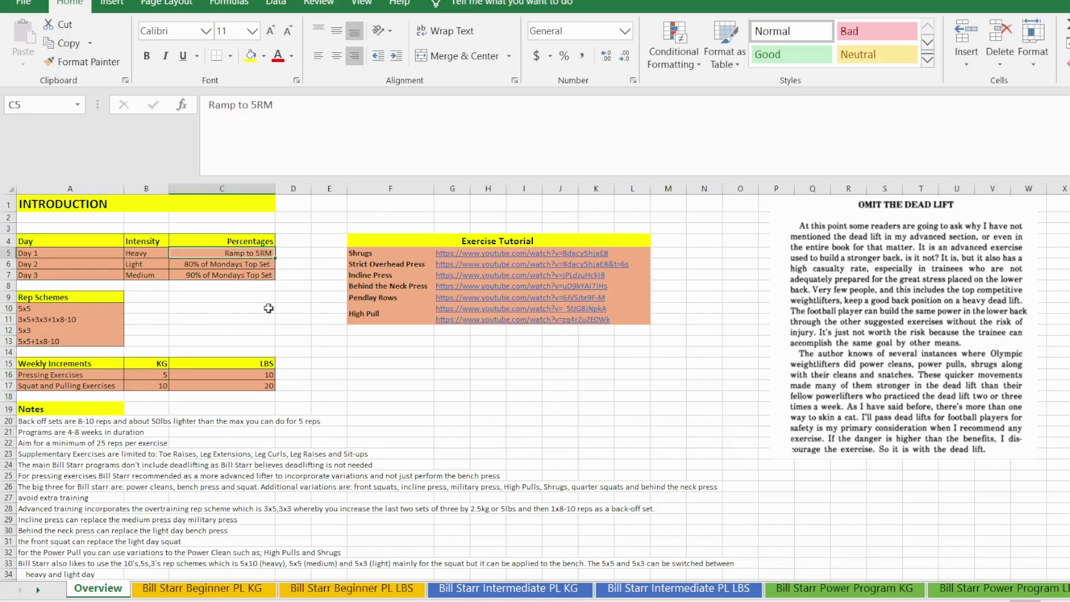
click(262, 264)
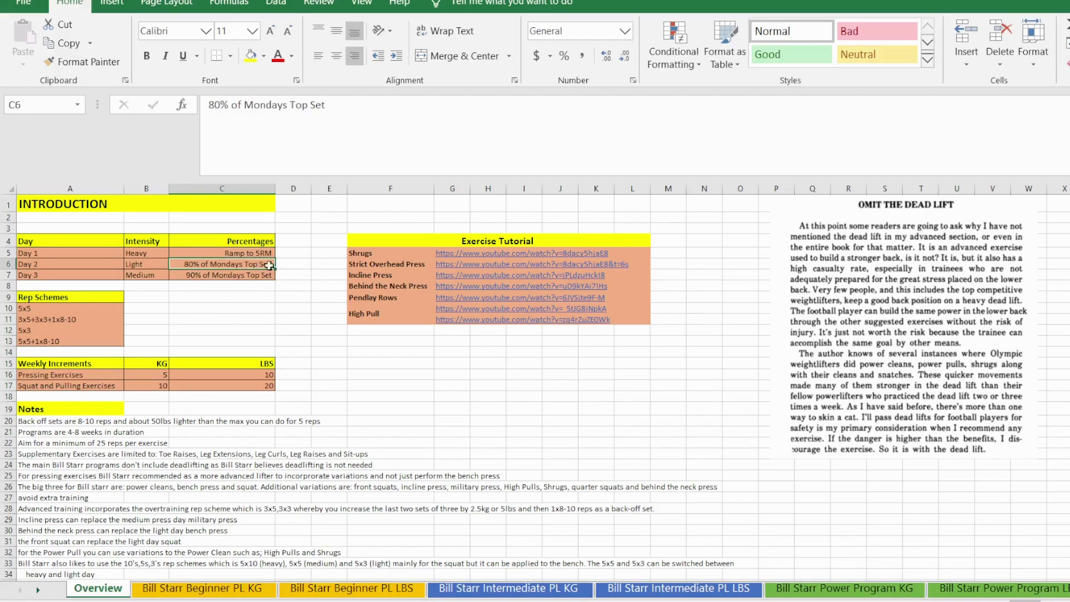
click(257, 276)
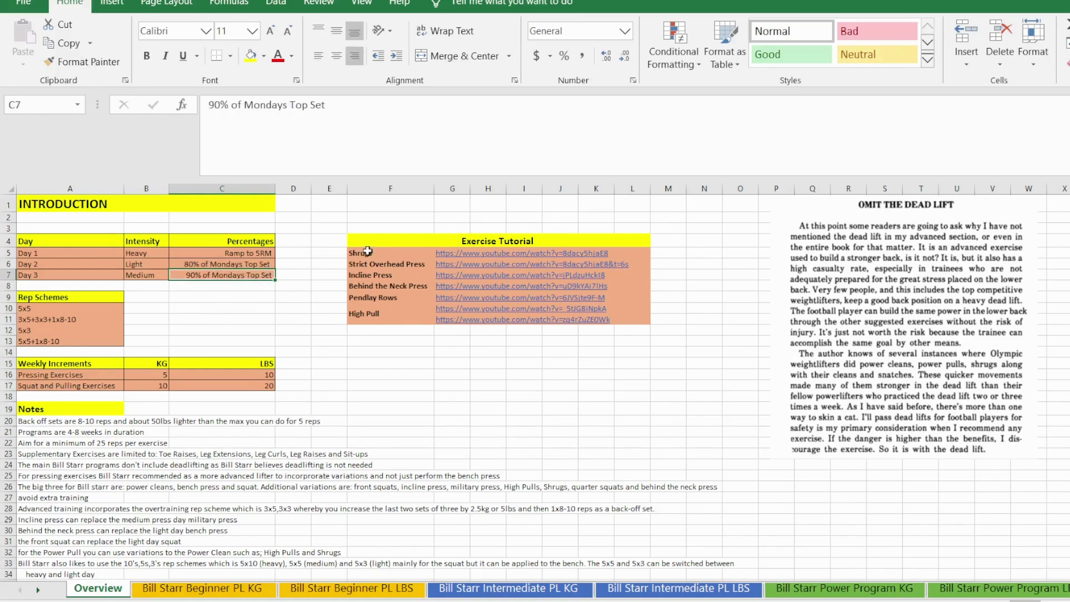
drag(367, 251, 379, 315)
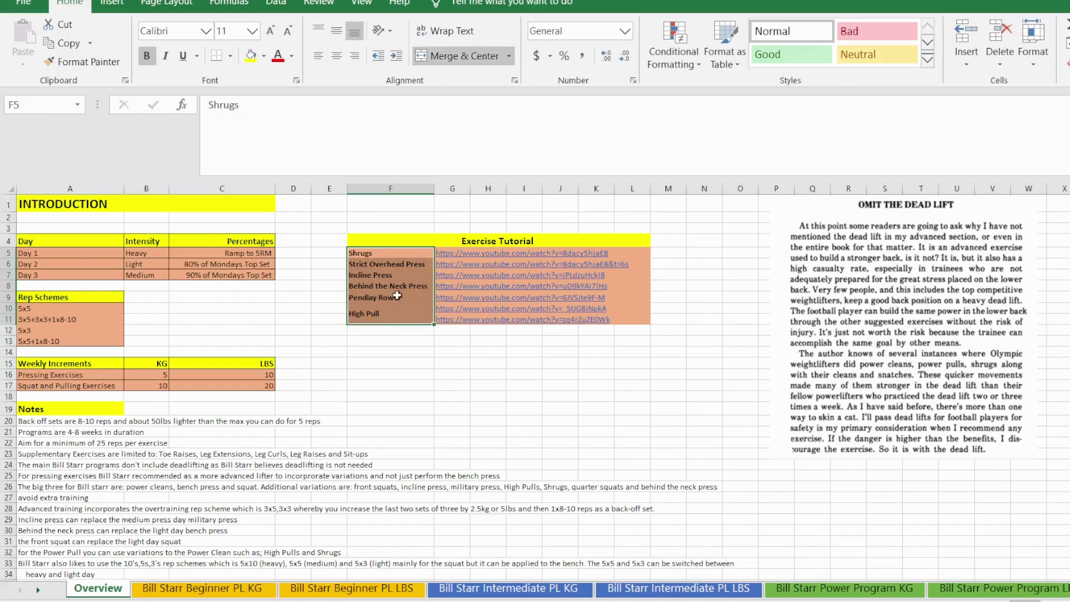
click(397, 293)
click(400, 286)
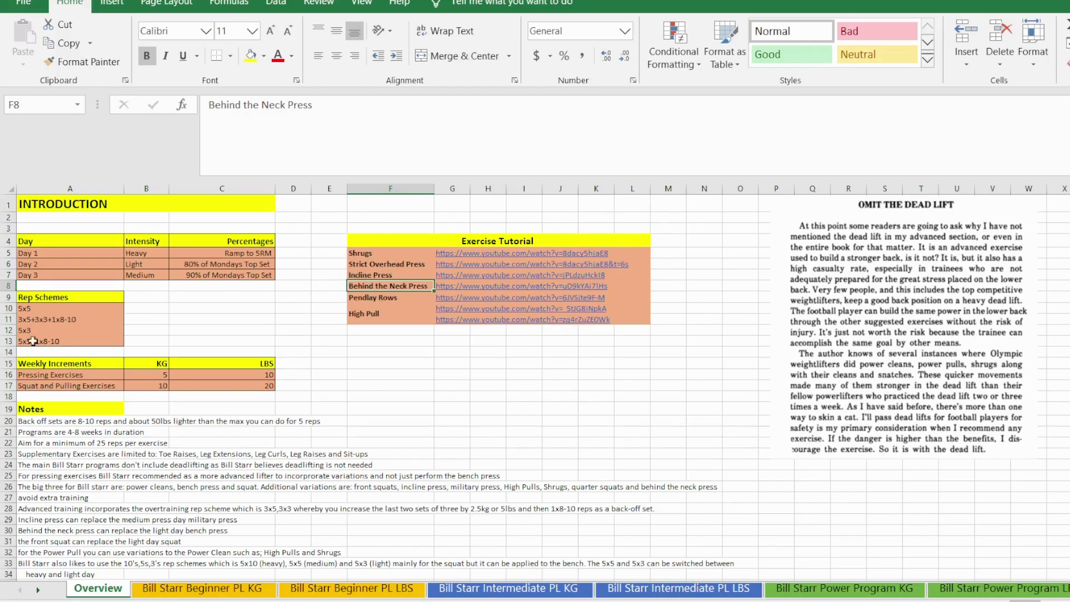
drag(53, 302, 66, 336)
click(53, 330)
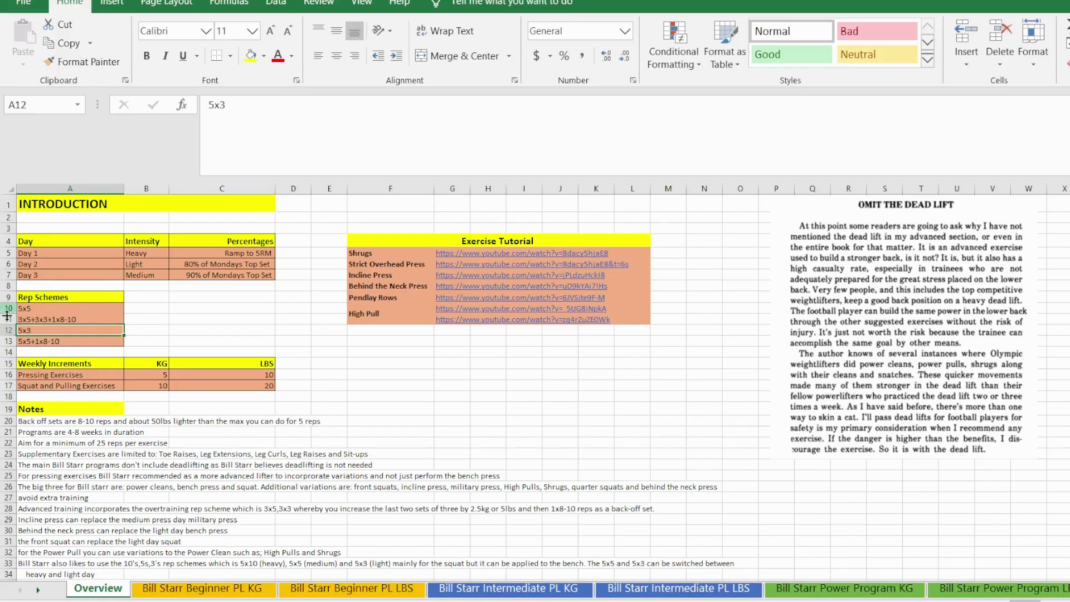
click(53, 308)
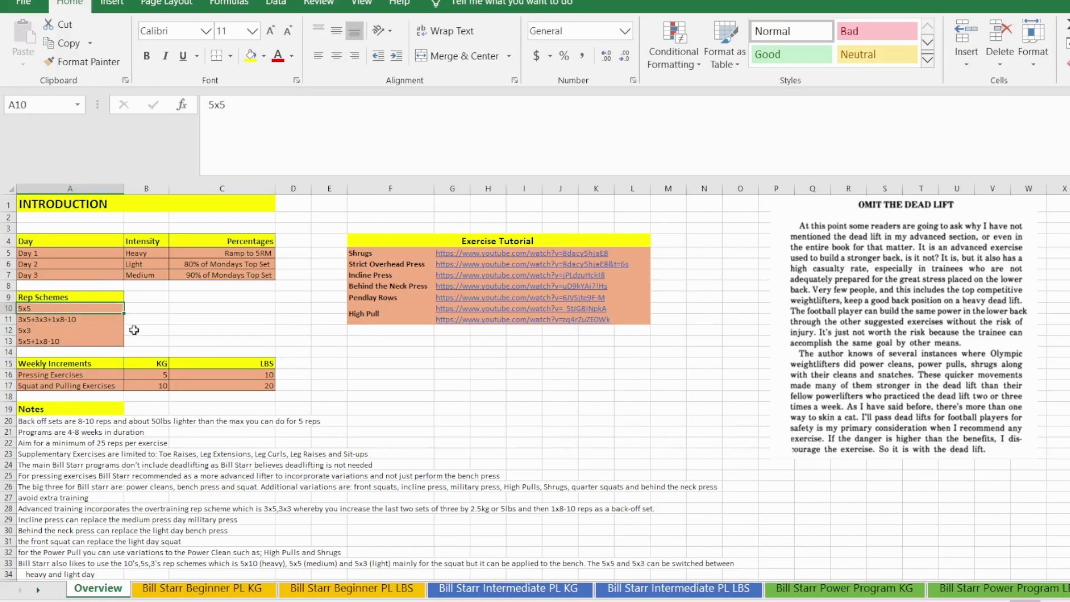
click(81, 340)
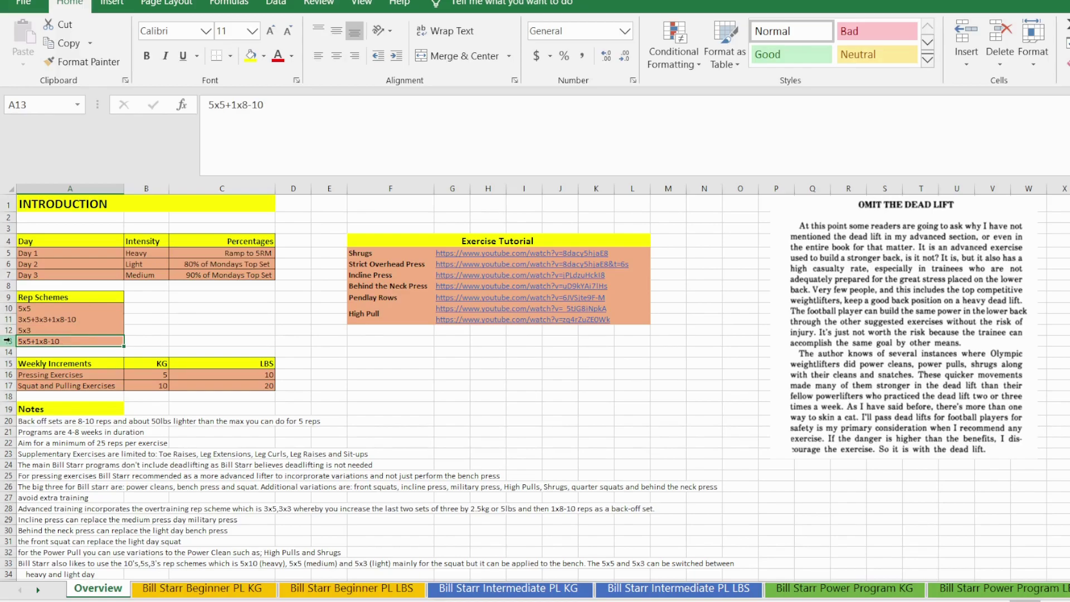
Step: Insert a row above 5x5+1x8-10 in the Rep Schemes list and enter 5x10 in it
click(8, 341)
key(ctrl+shift+plus)
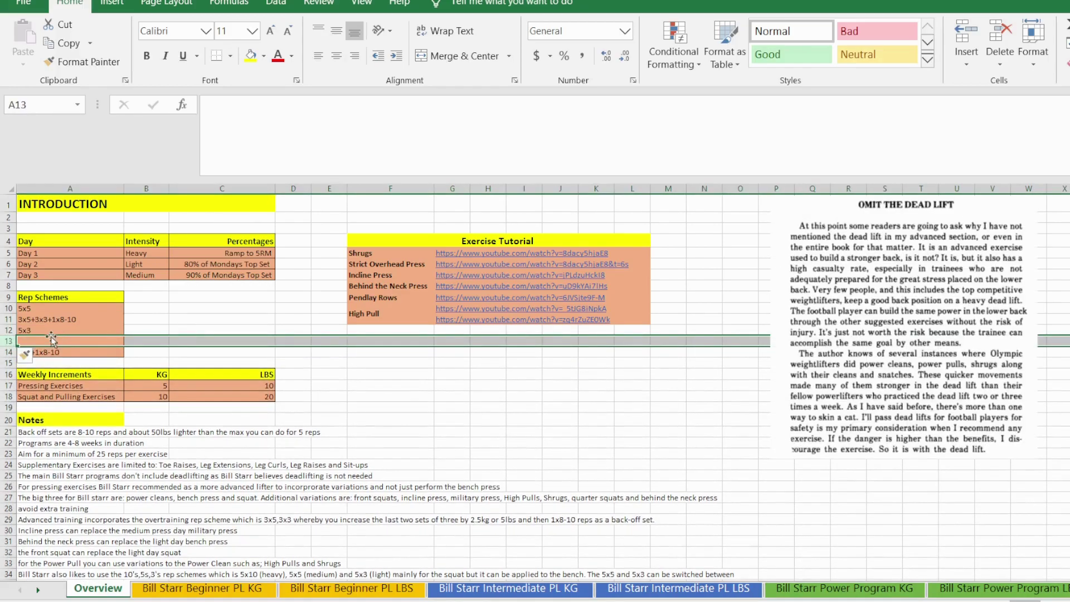
click(49, 343)
text(5x10)
key(Return)
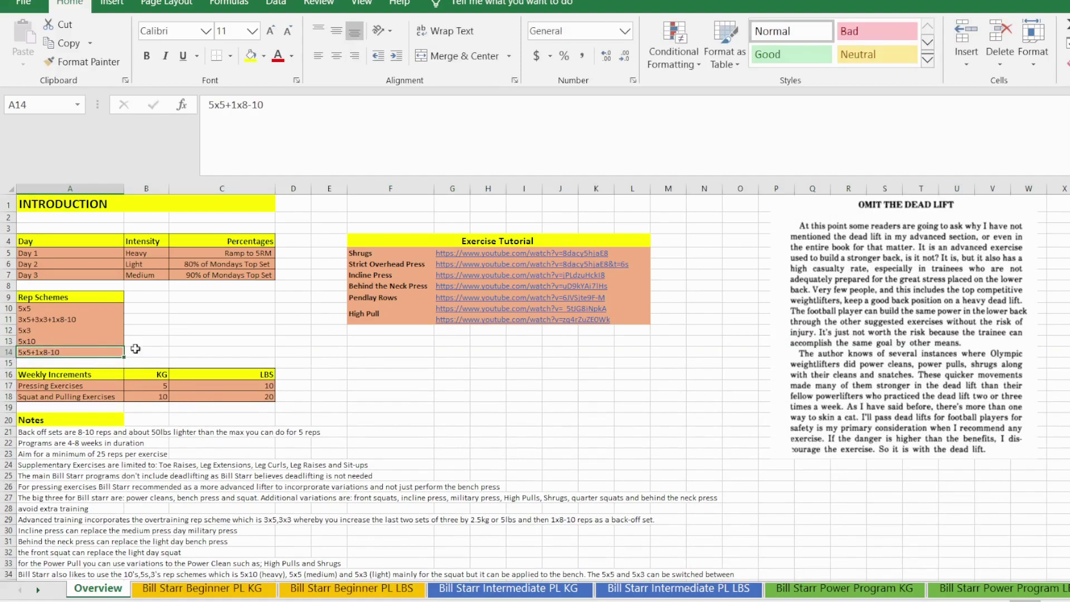
click(203, 329)
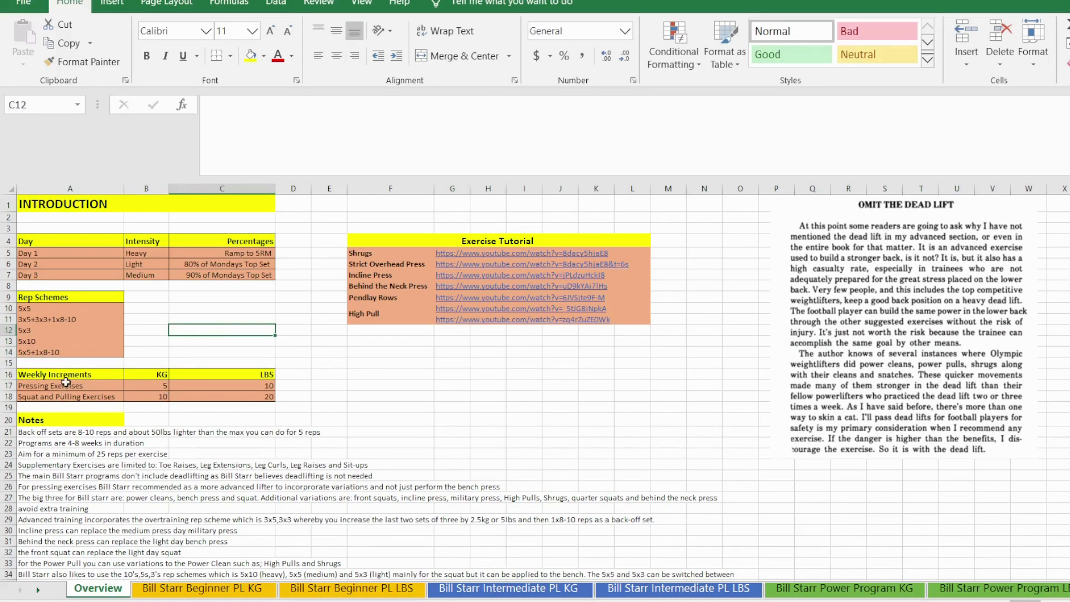
Step: Examine the Weekly Increments table, the Notes list and the exercises in the Exercise Tutorial table
drag(66, 379, 257, 396)
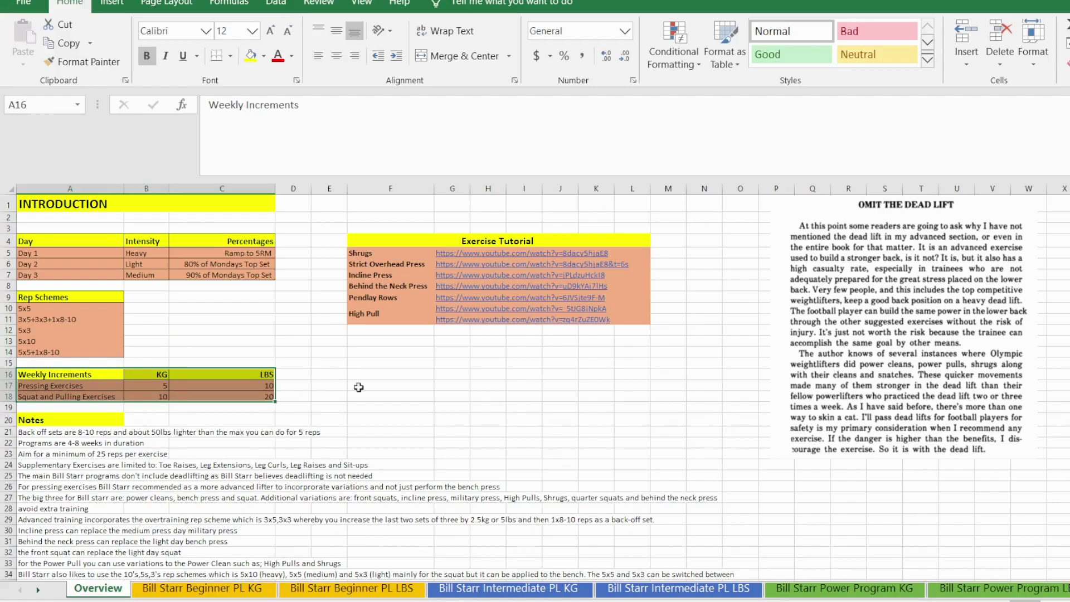
click(365, 385)
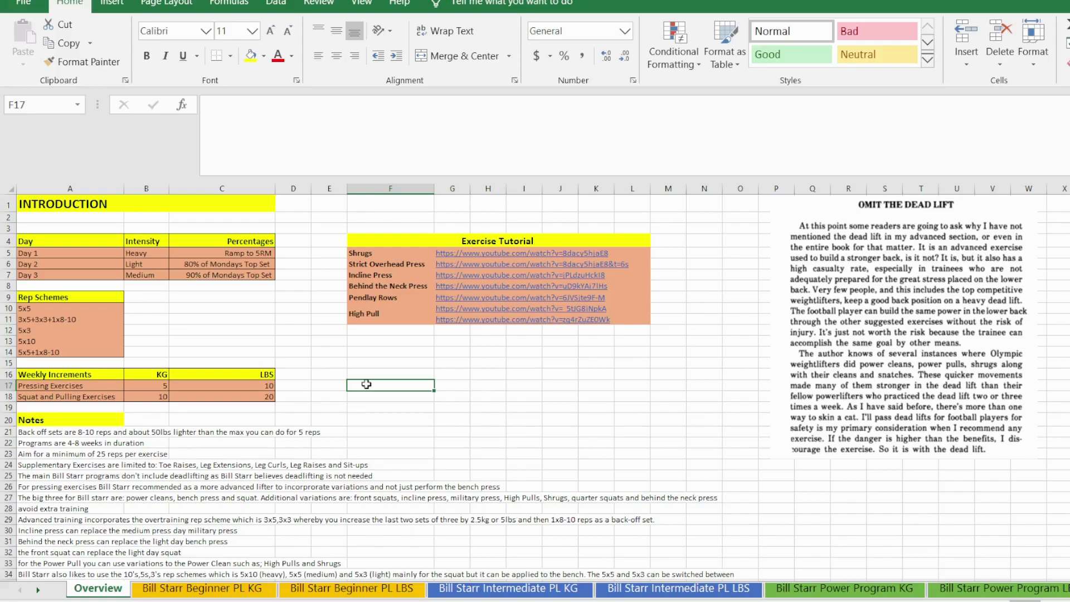
scroll(365, 393, down, 2)
drag(66, 358, 40, 533)
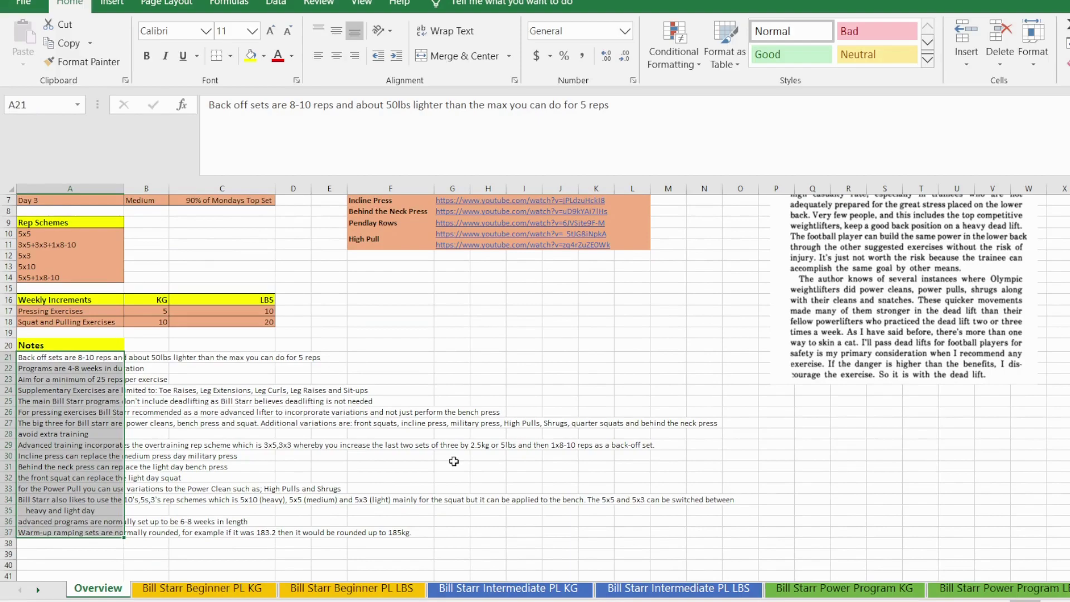
scroll(739, 399, up, 2)
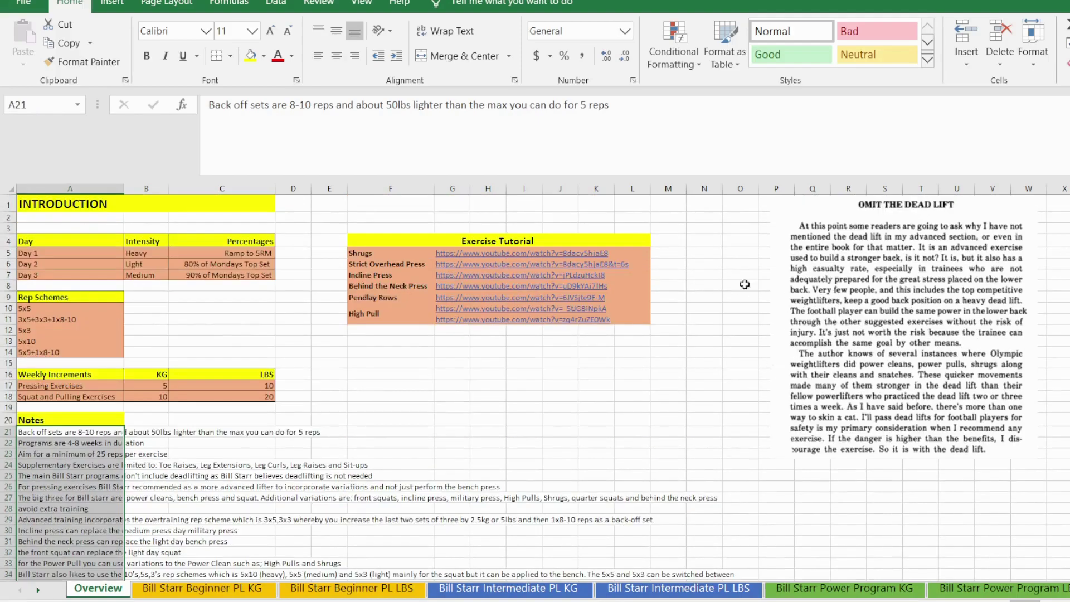
drag(509, 239, 511, 312)
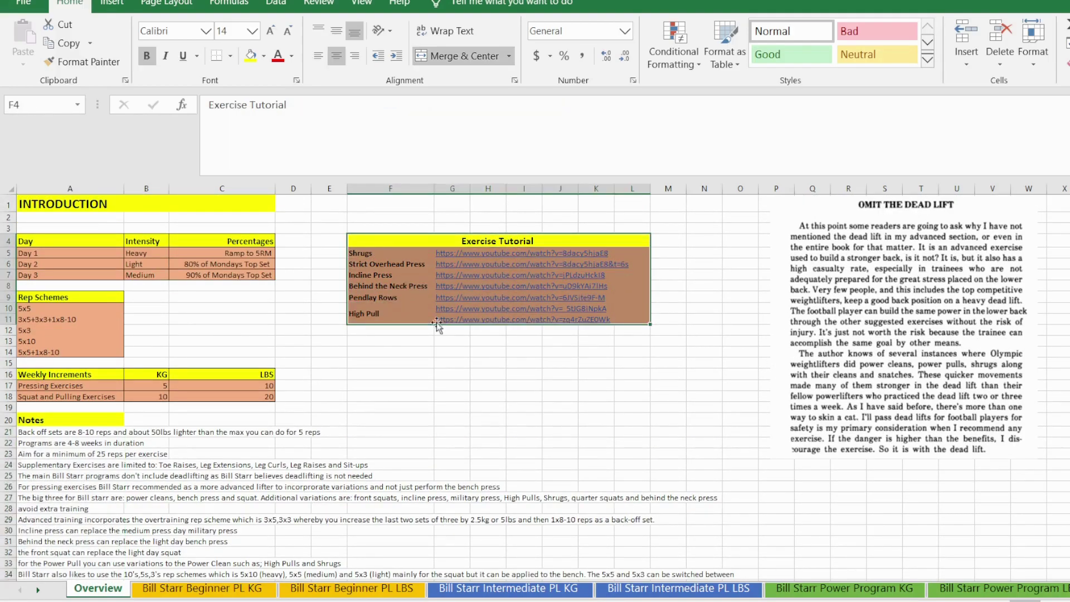
click(374, 278)
drag(368, 253, 378, 319)
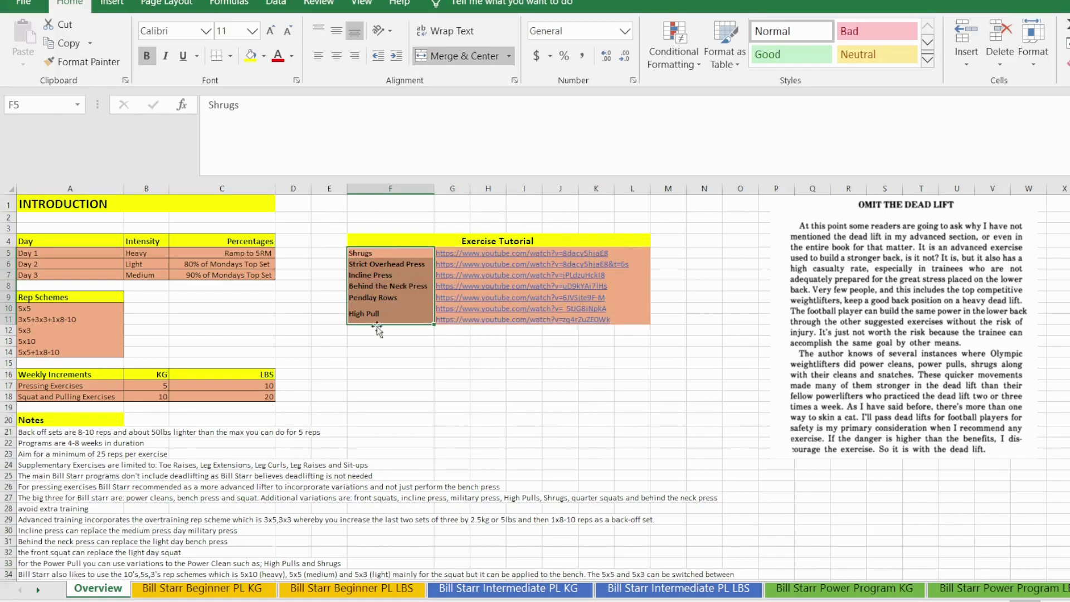
click(370, 341)
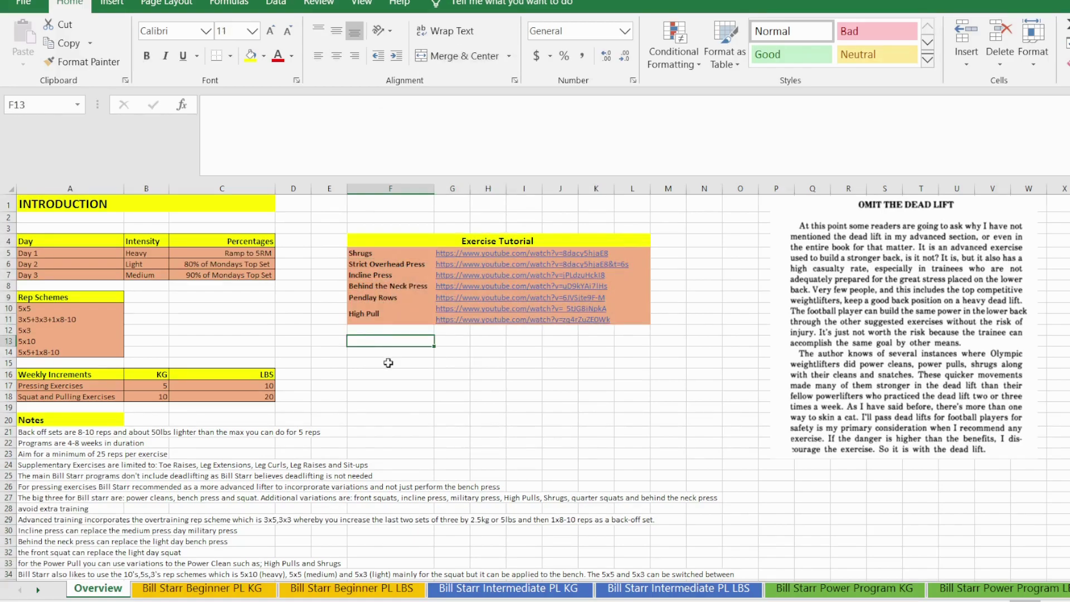
click(393, 256)
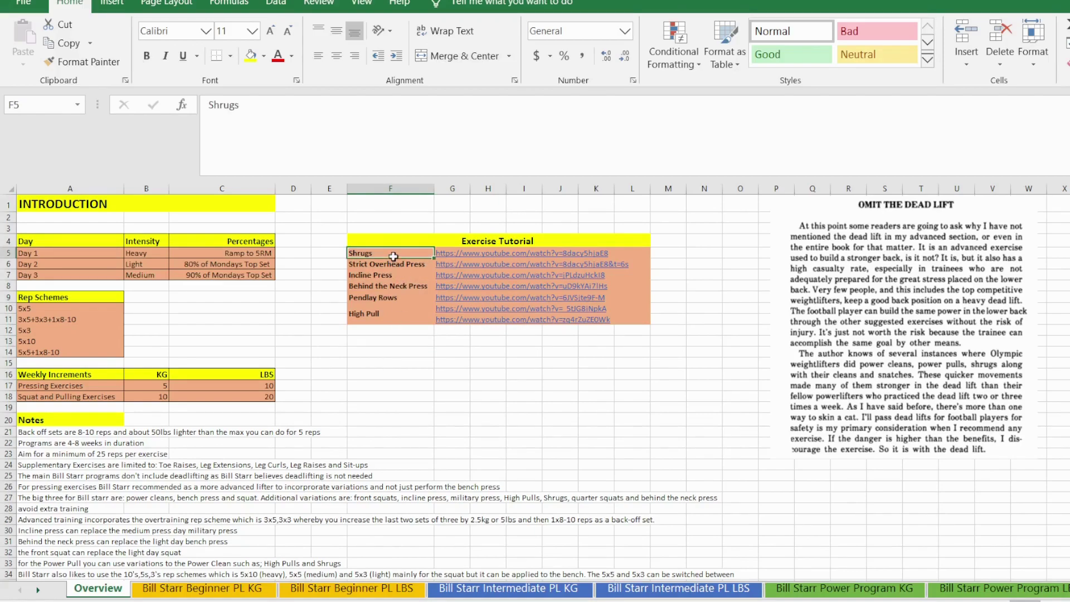
click(370, 351)
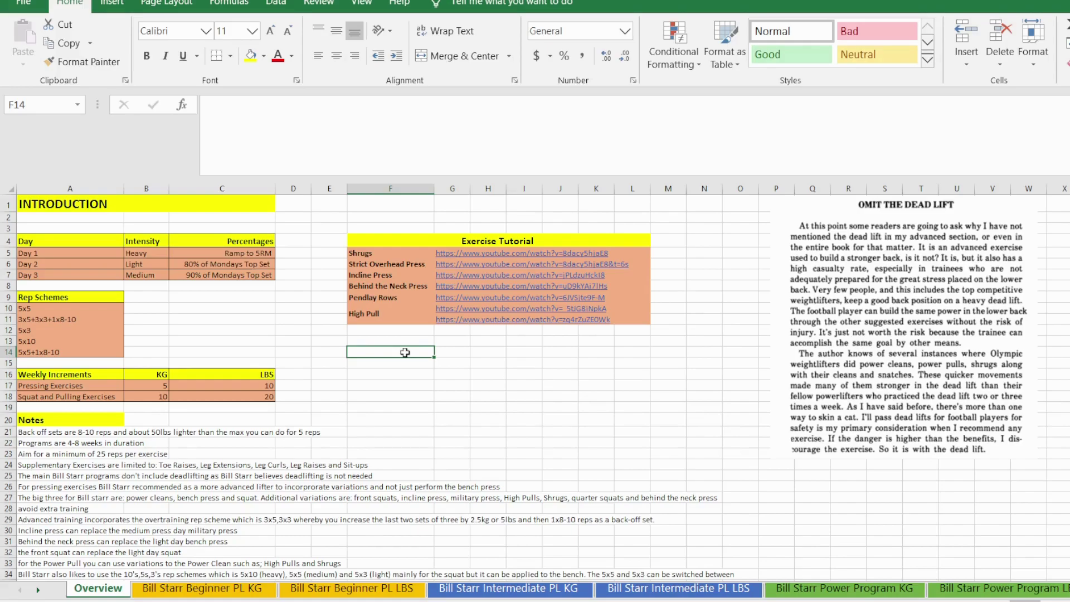
Step: Widen column F slightly to give the Exercise Tutorial names, such as Behind the Neck Press, more room
click(404, 287)
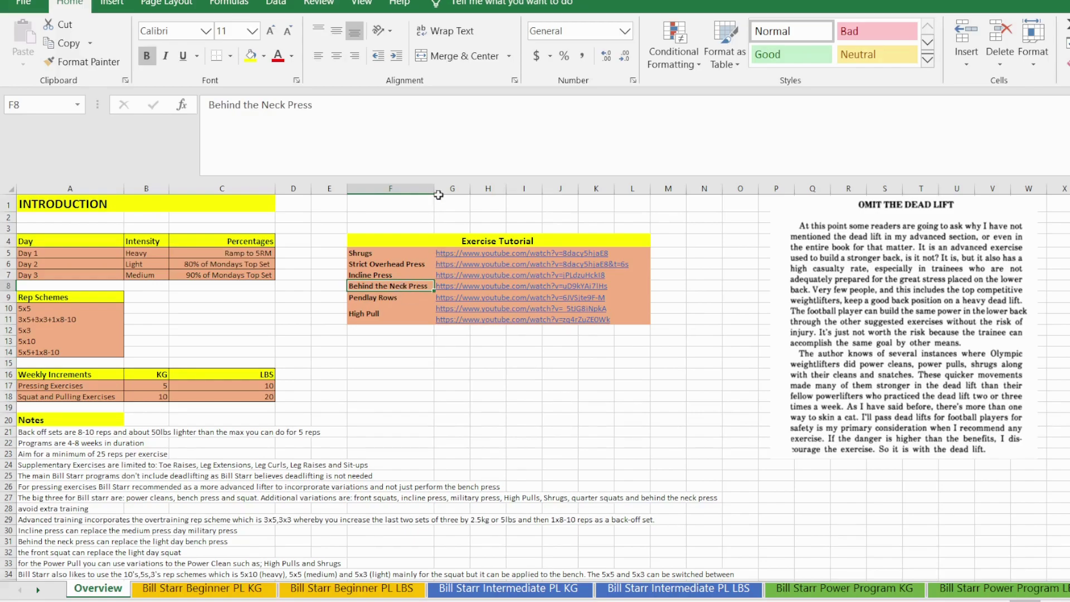
drag(436, 191, 448, 190)
click(416, 355)
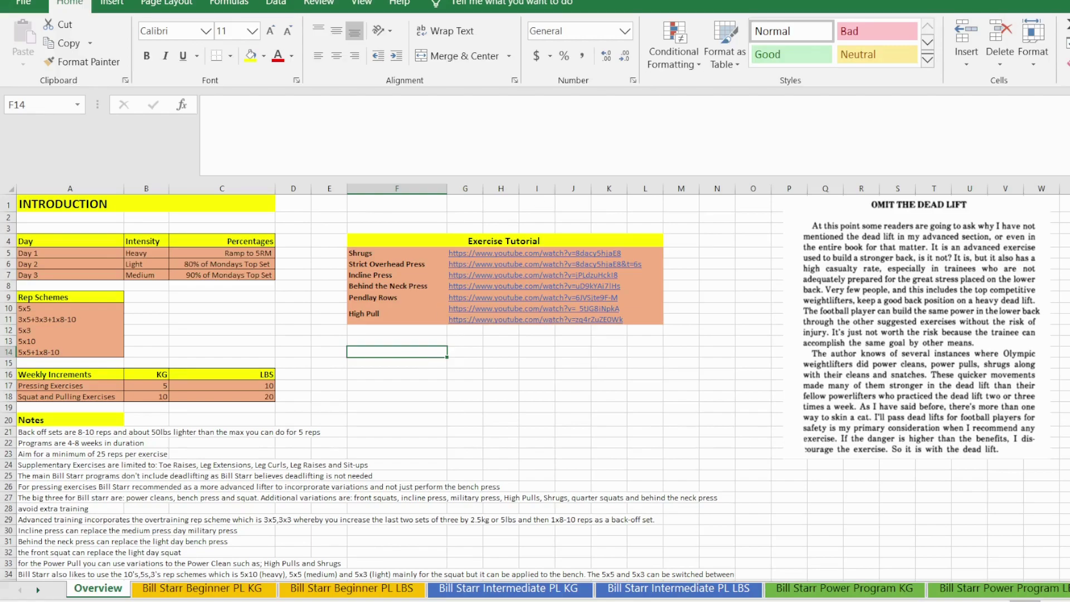
Step: Move the "Omit the Dead Lift" picture farther from the Exercise Tutorial table, with its left edge in column Q
drag(1005, 312, 1038, 308)
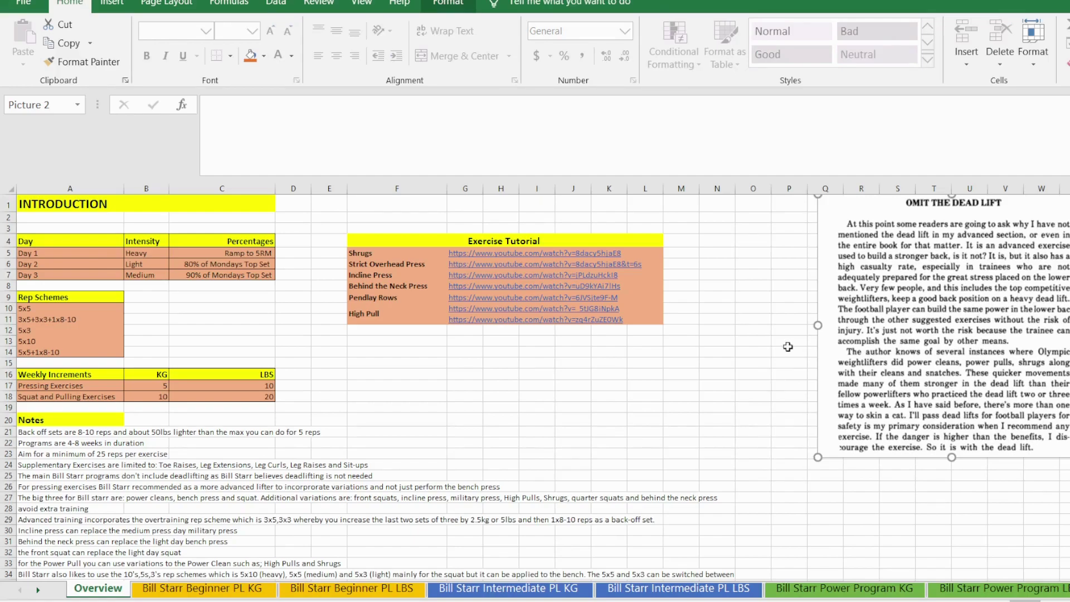
drag(864, 361, 865, 360)
click(792, 377)
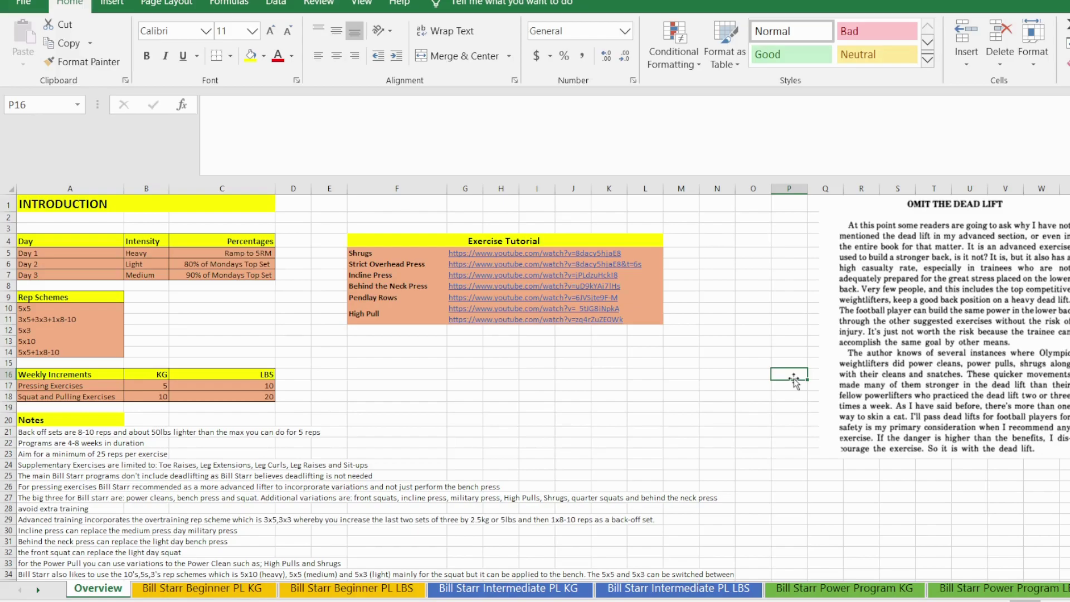
drag(844, 354, 847, 355)
click(759, 354)
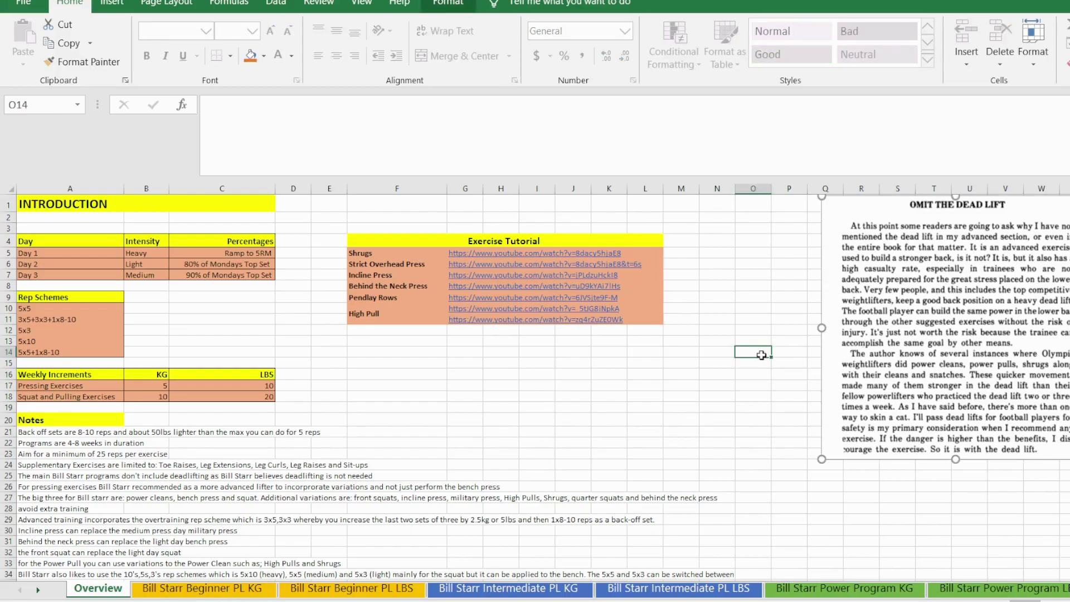
click(765, 377)
click(757, 397)
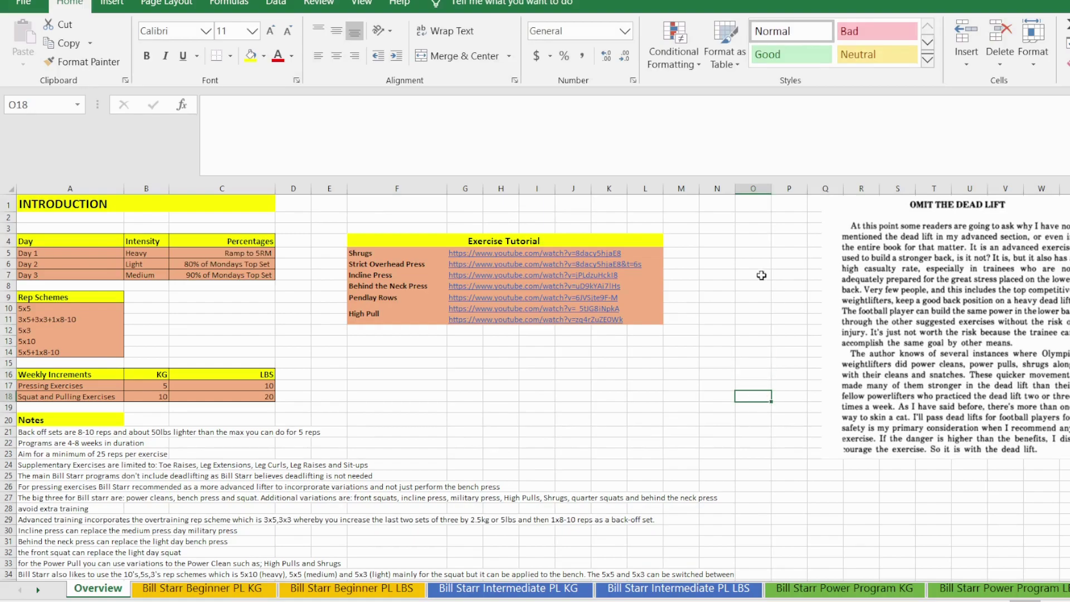
click(754, 216)
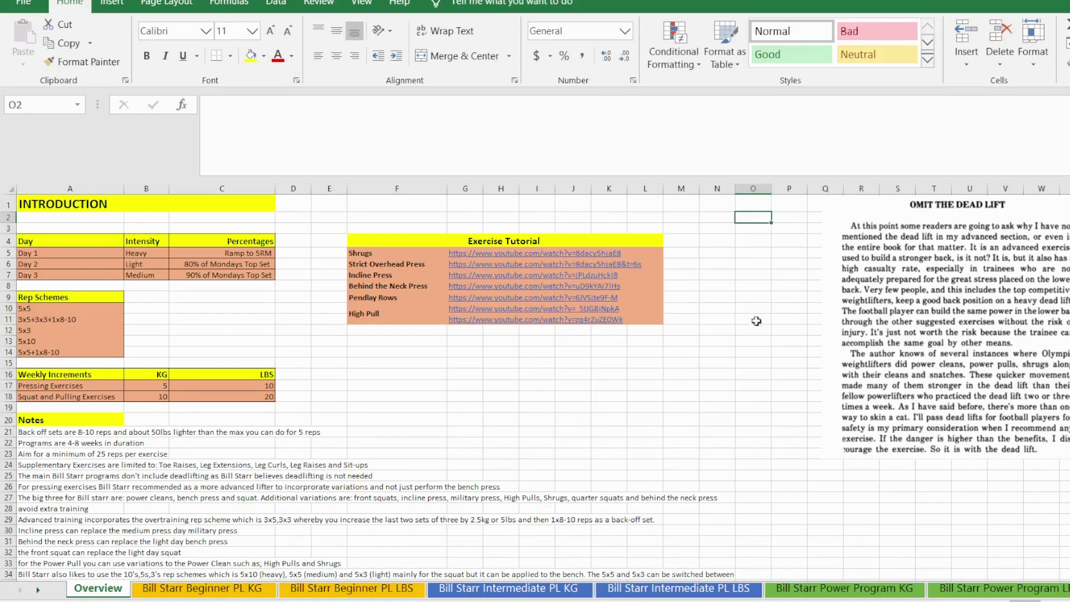
click(756, 328)
click(757, 443)
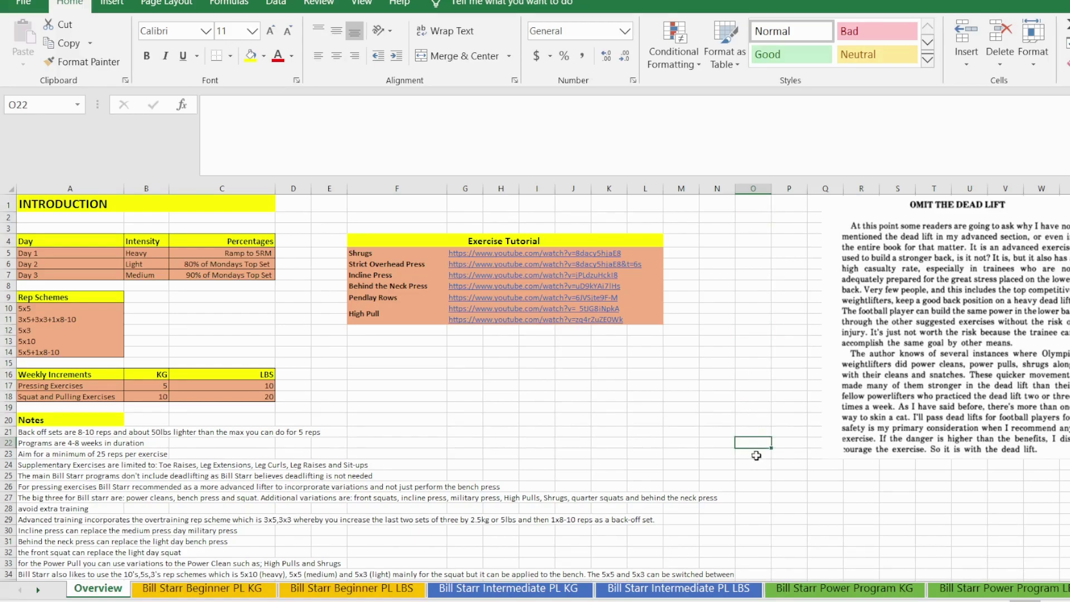
click(756, 453)
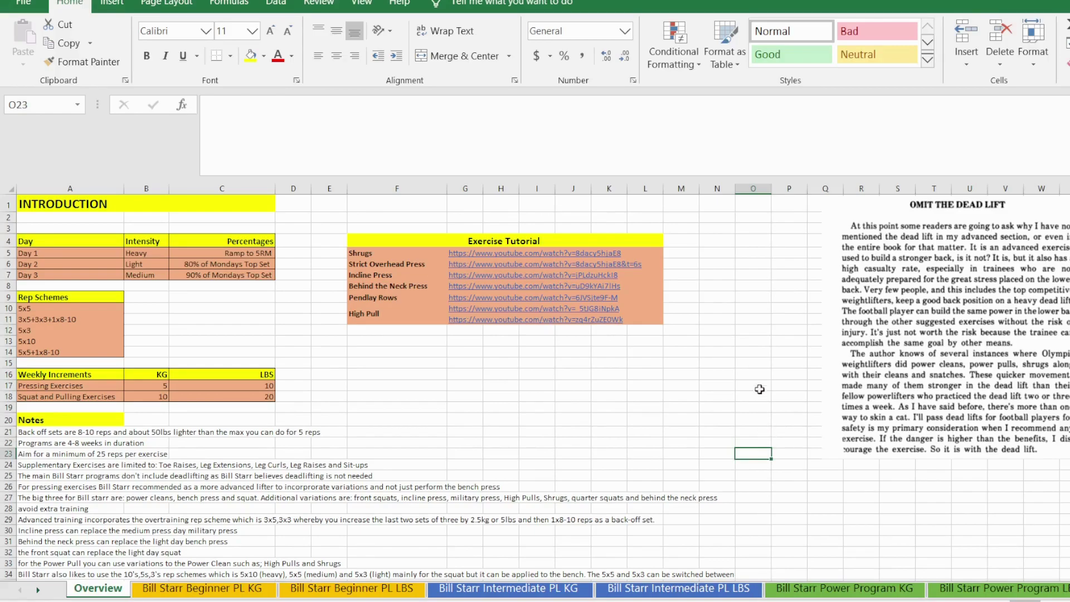
click(757, 353)
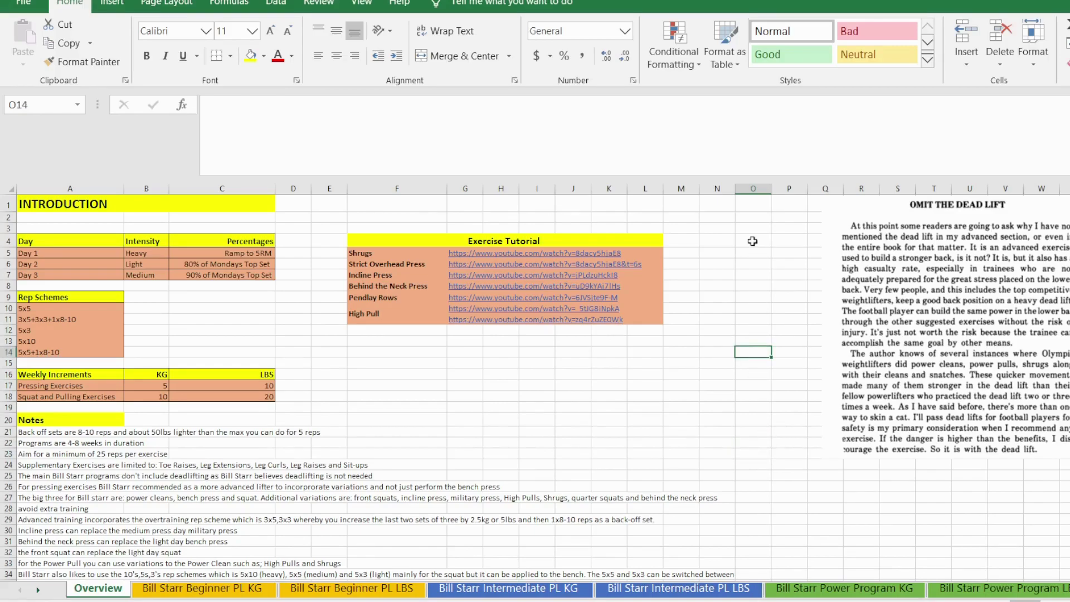
Step: Move the "Omit the Dead Lift" picture closer to the Exercise Tutorial table and adjust its placement
drag(929, 276, 866, 311)
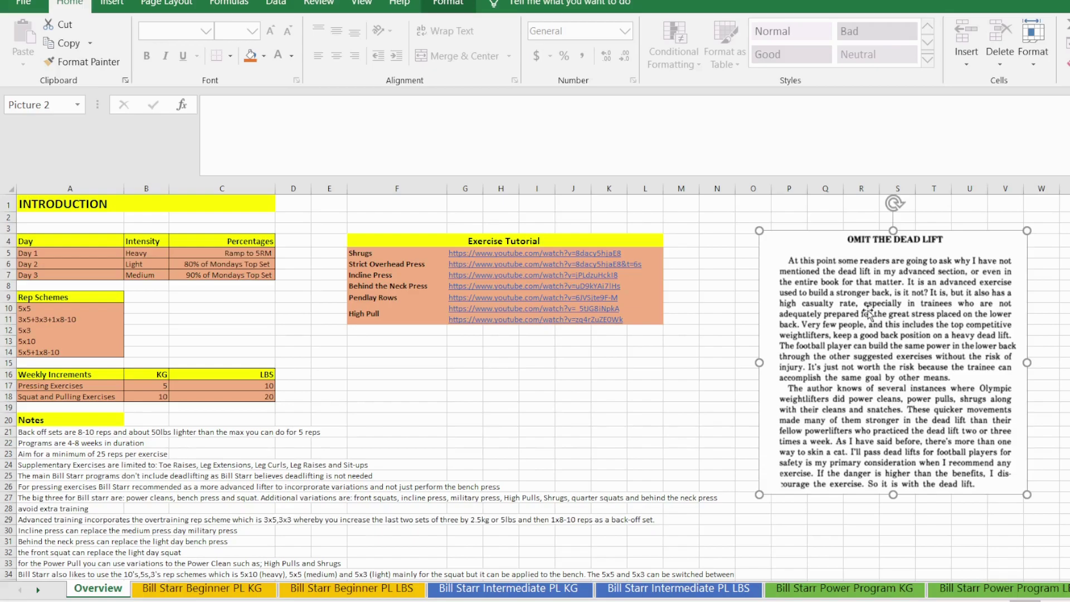
click(661, 396)
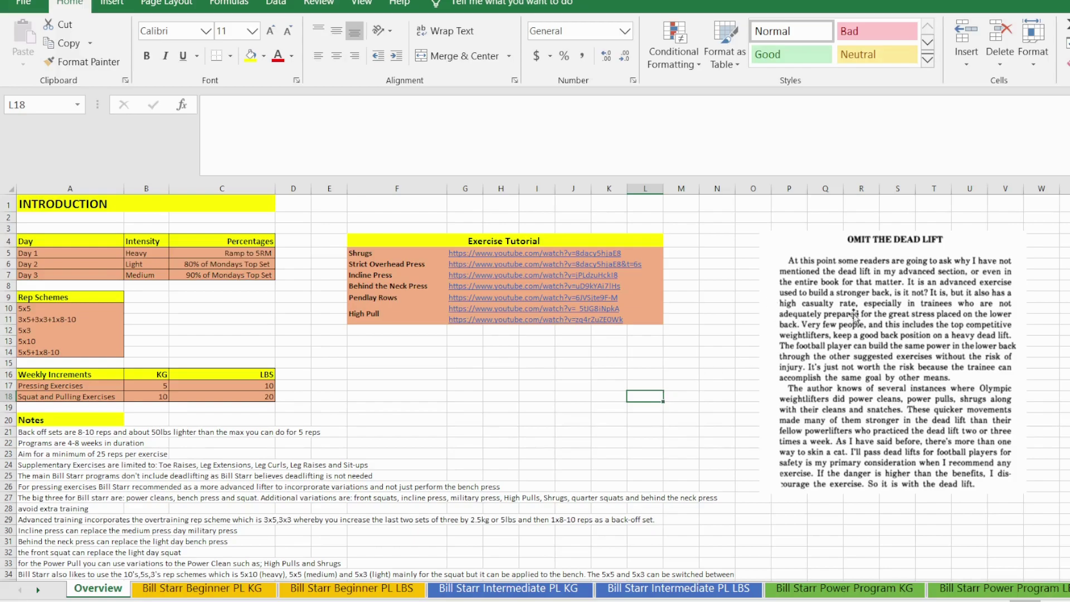
drag(824, 353, 861, 322)
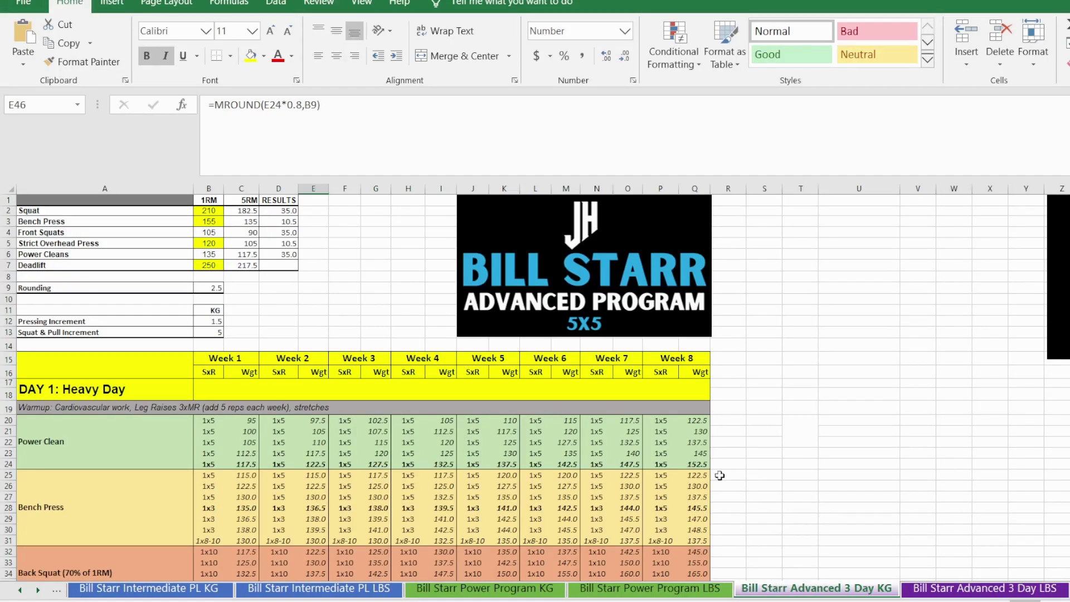
click(812, 301)
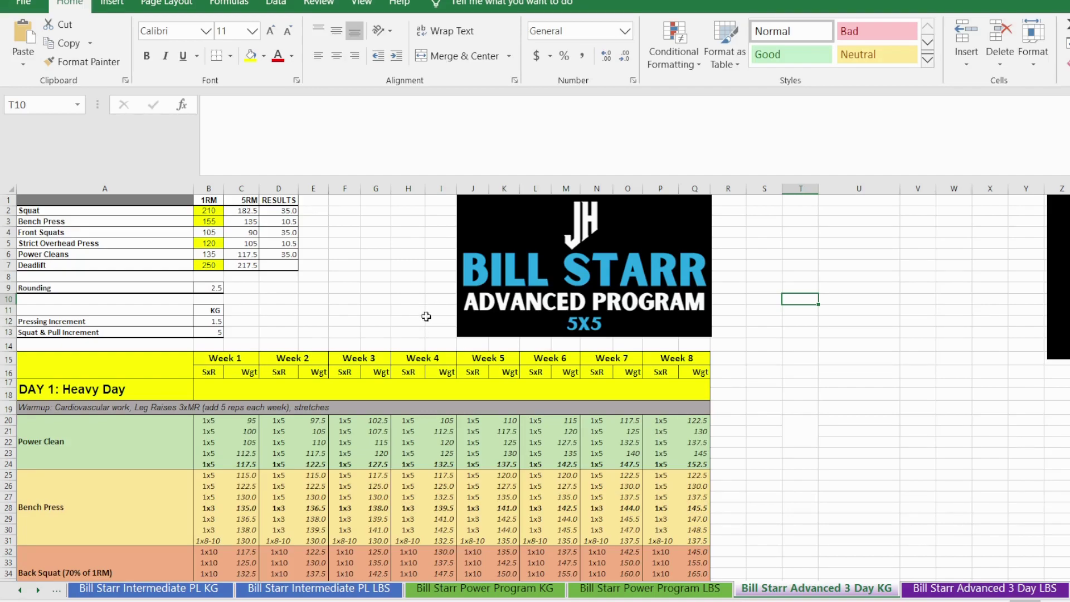
drag(527, 289, 528, 290)
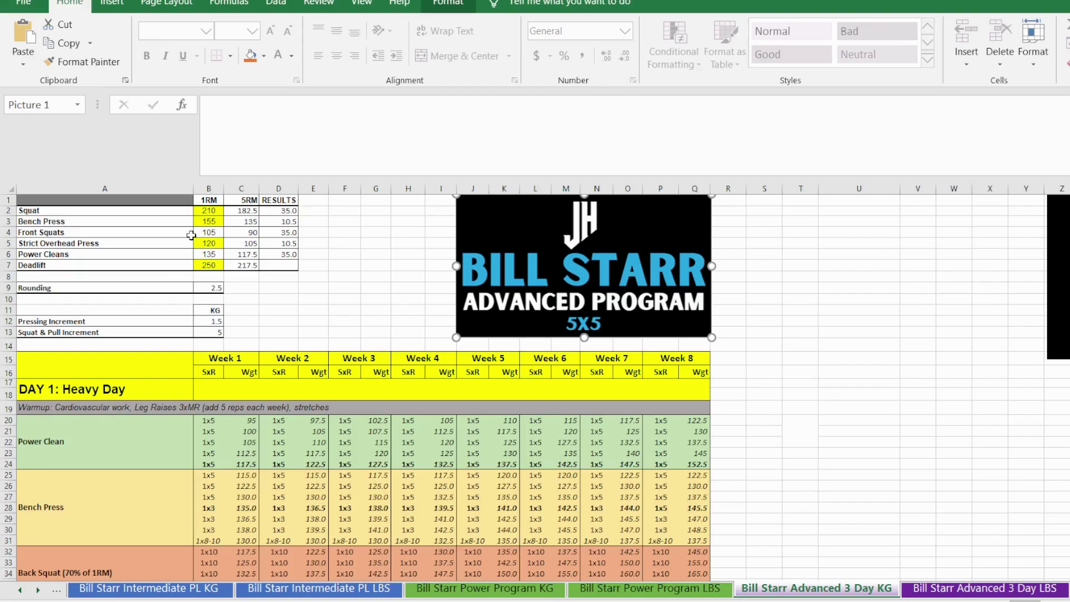
Step: Examine the 1RM values in column B for the six lifts, including the Front Squats and Power Cleans formulas
drag(208, 212, 209, 254)
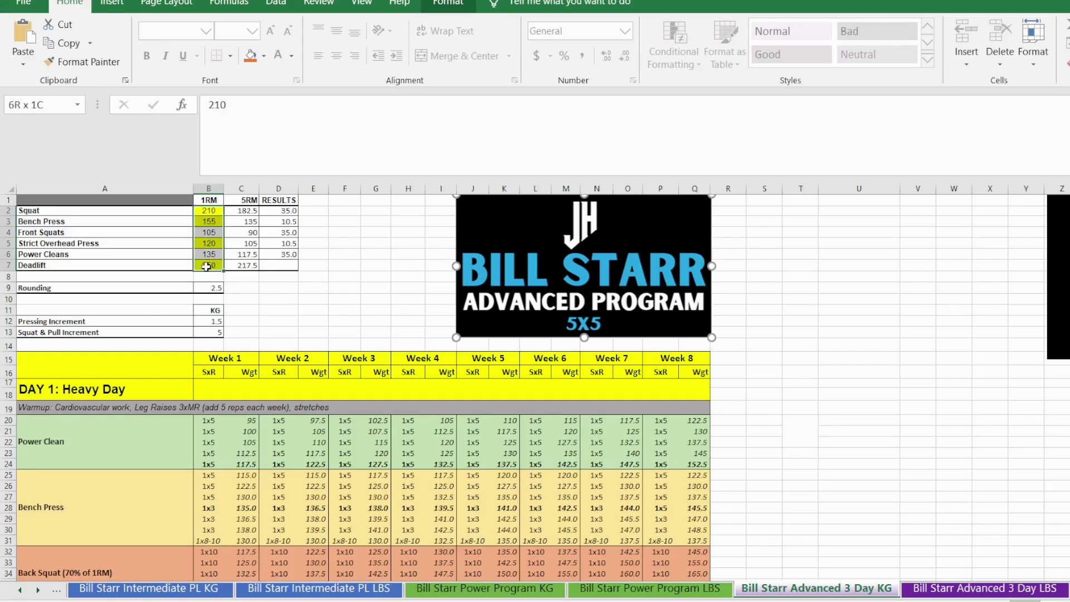
click(215, 210)
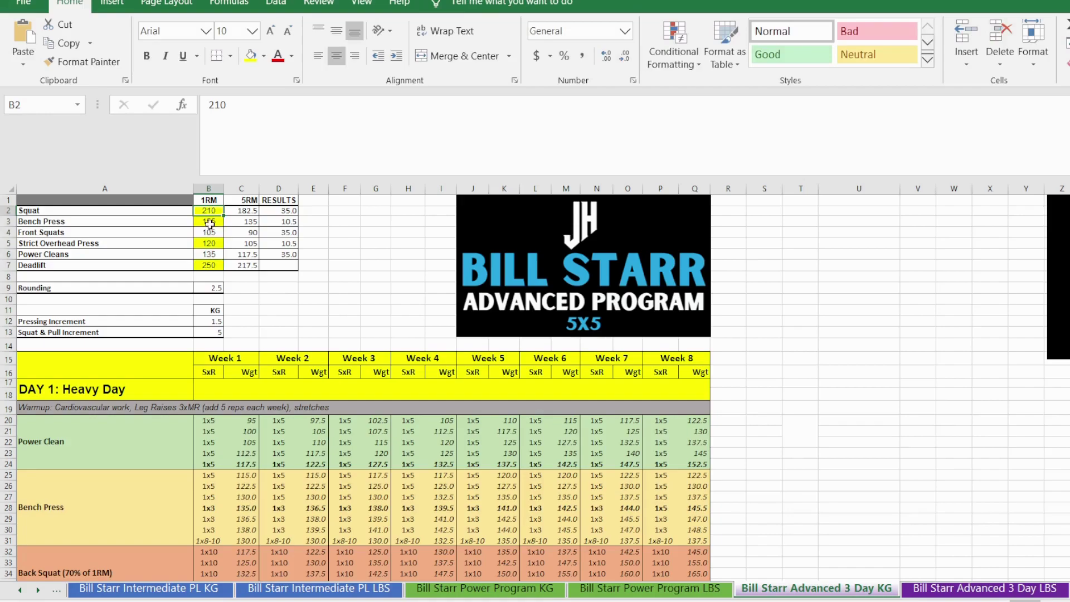
click(211, 242)
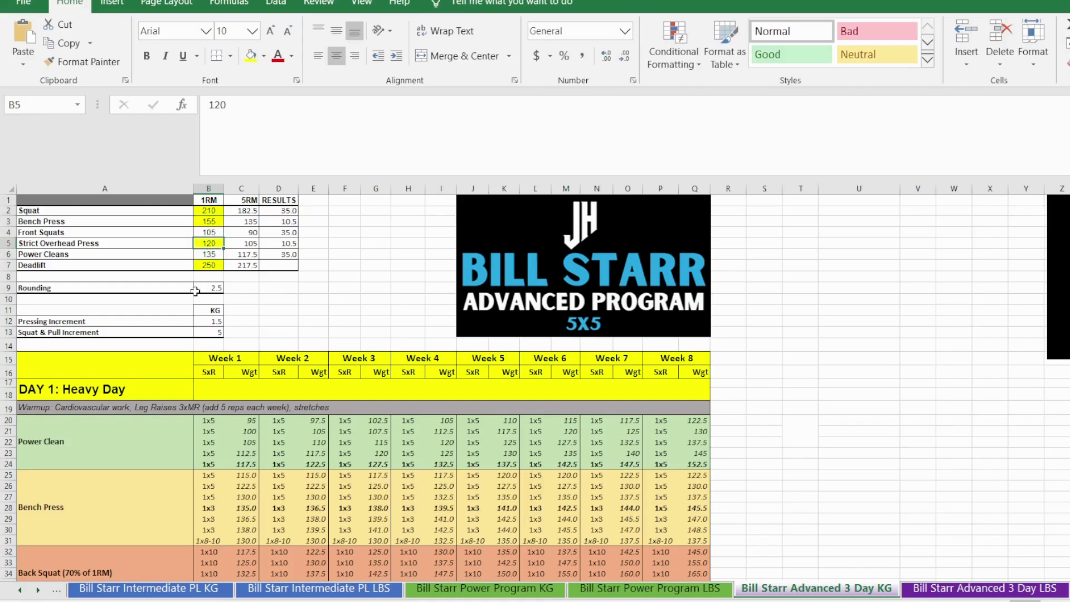
click(209, 268)
click(209, 231)
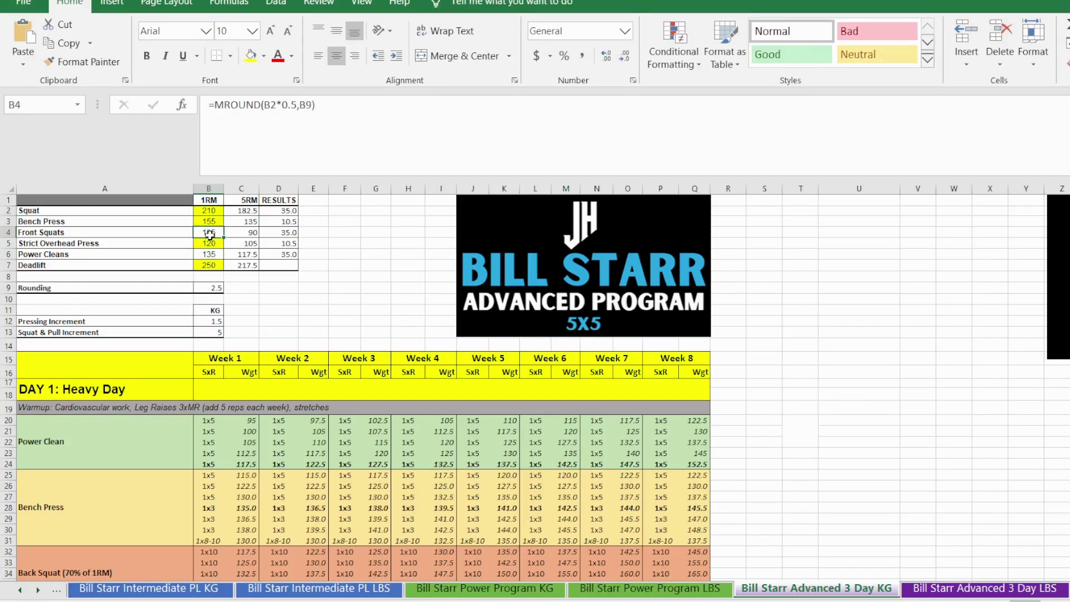
click(211, 255)
Step: Try a manual Front Squats 1RM of 120 in place of its formula, and undo the entry
click(213, 234)
text(120)
key(Return)
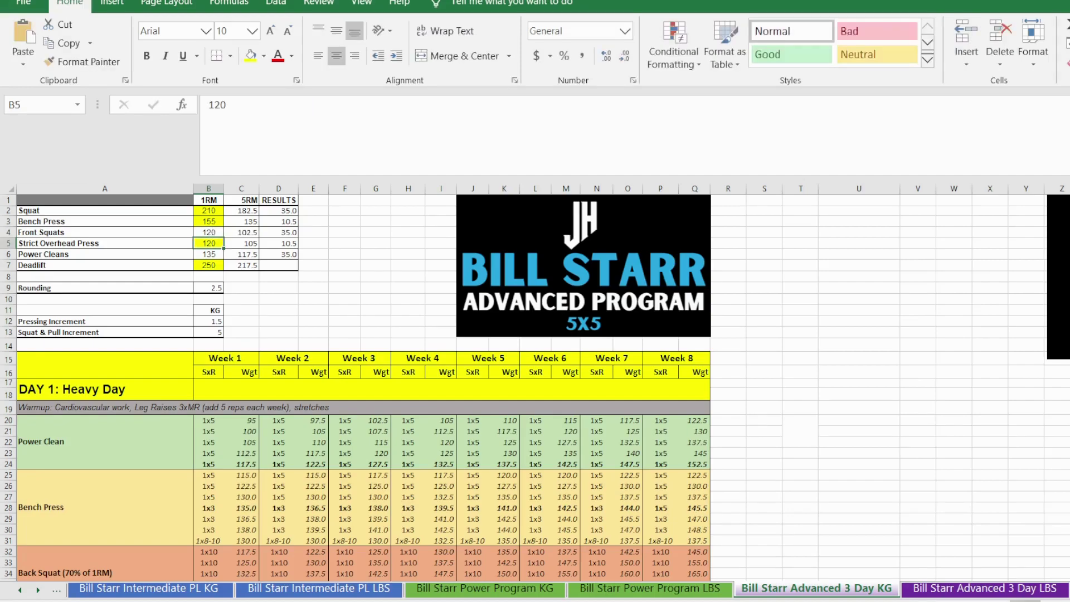
key(ctrl+z)
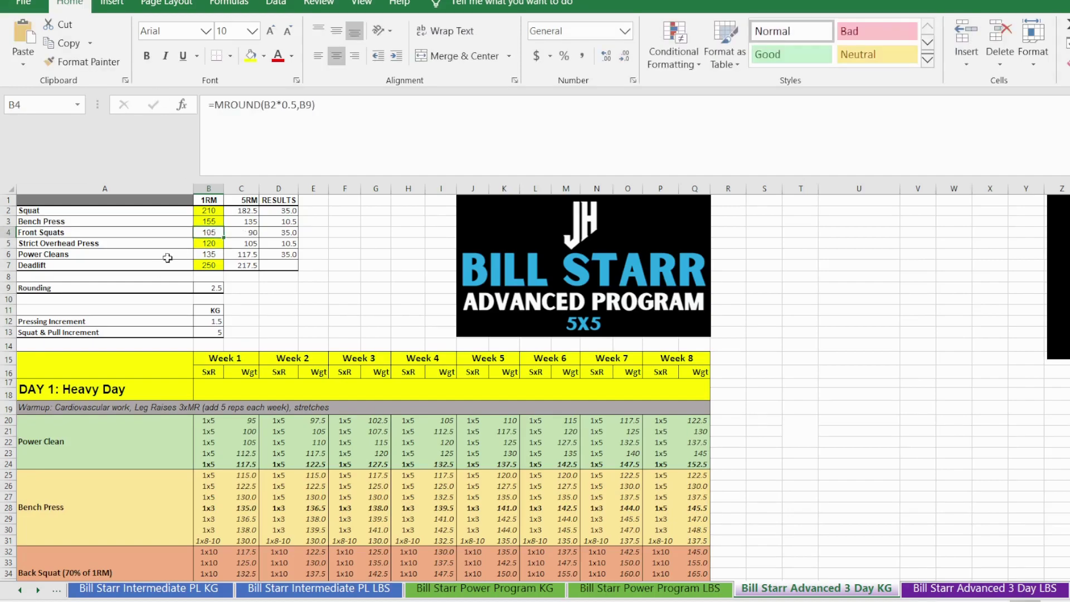
Step: Examine the Power Cleans 1RM formula, the 5RM column and the RESULTS column, including the Squat result's formula
click(216, 252)
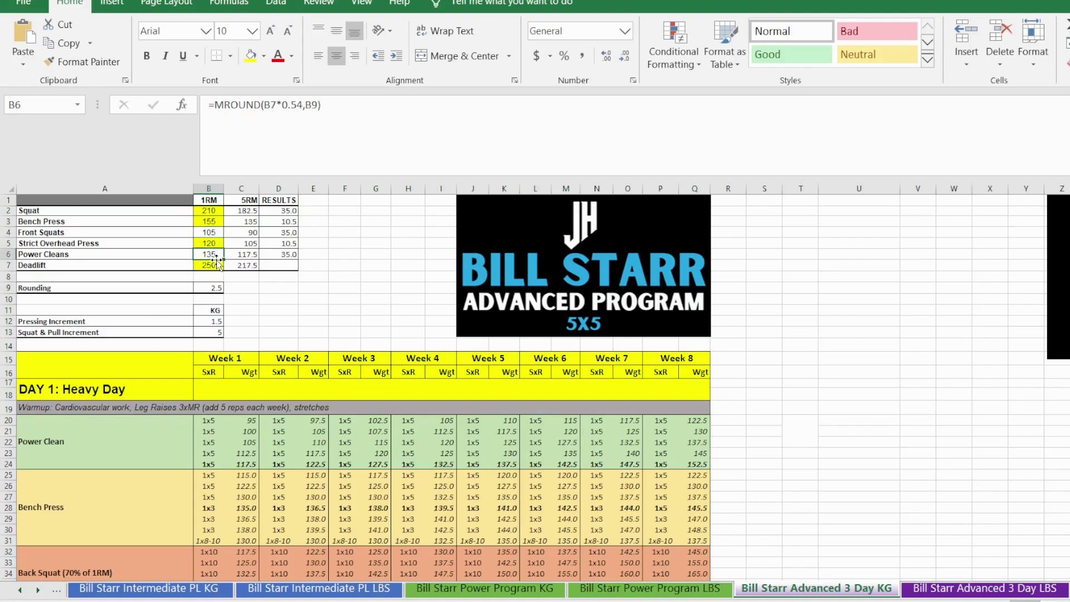
drag(241, 200, 241, 266)
drag(282, 201, 277, 265)
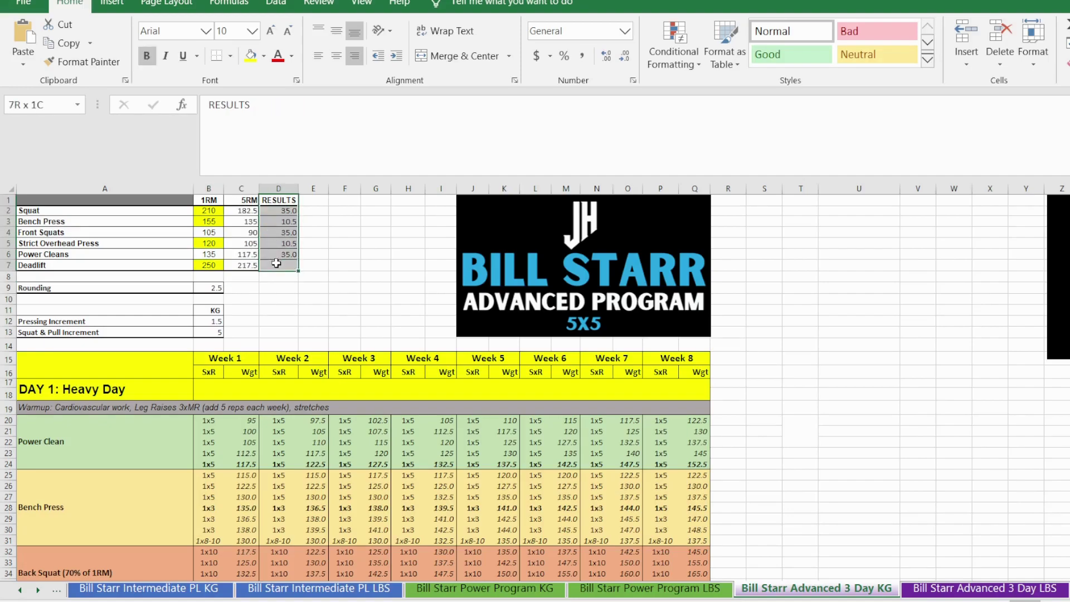
click(282, 203)
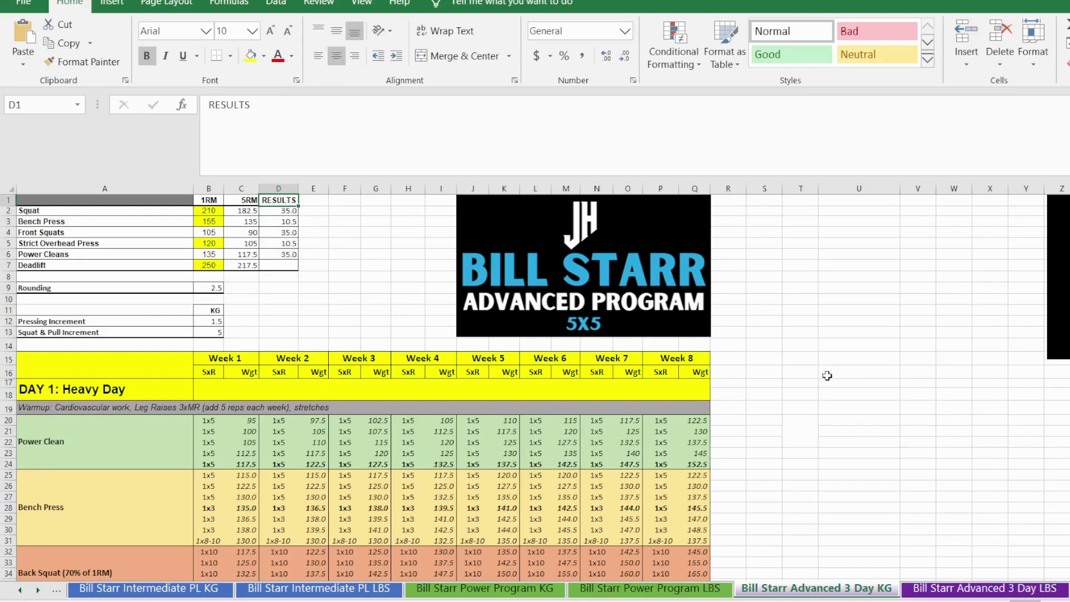
click(283, 212)
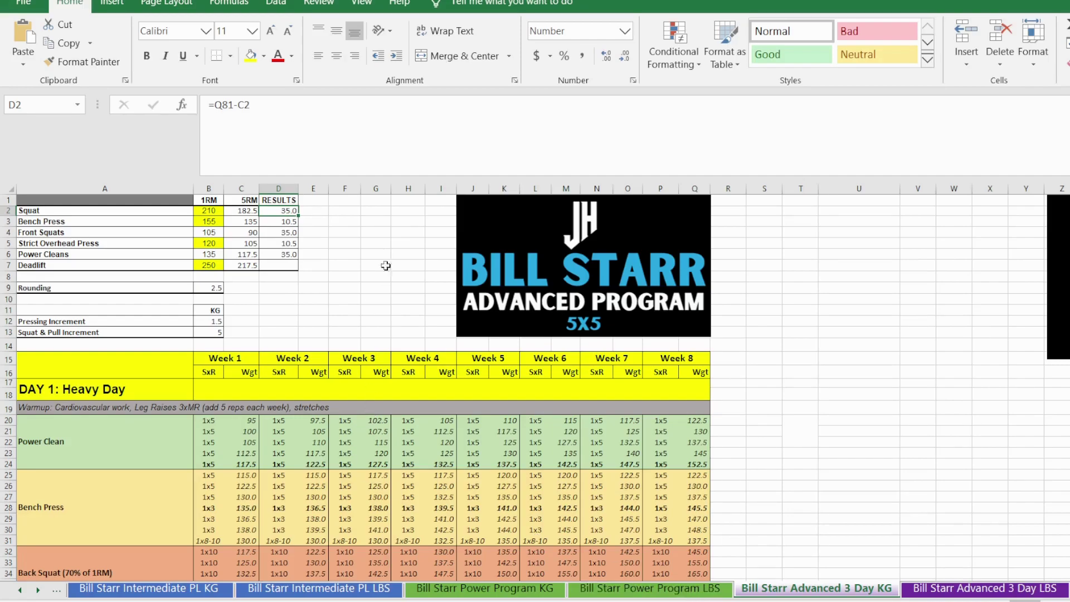
scroll(276, 379, down, 1)
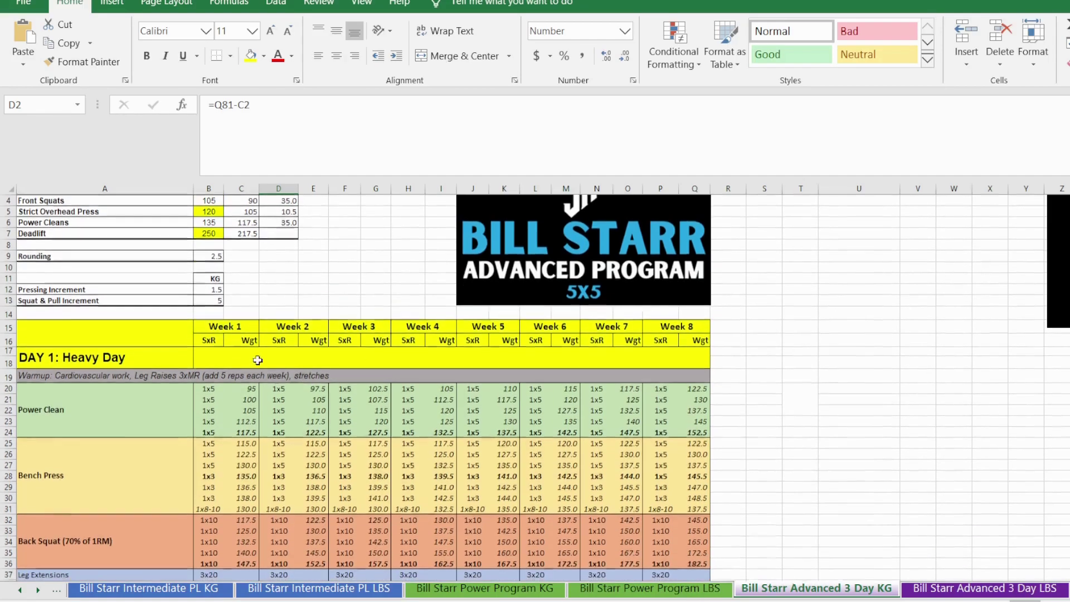
scroll(230, 326, up, 1)
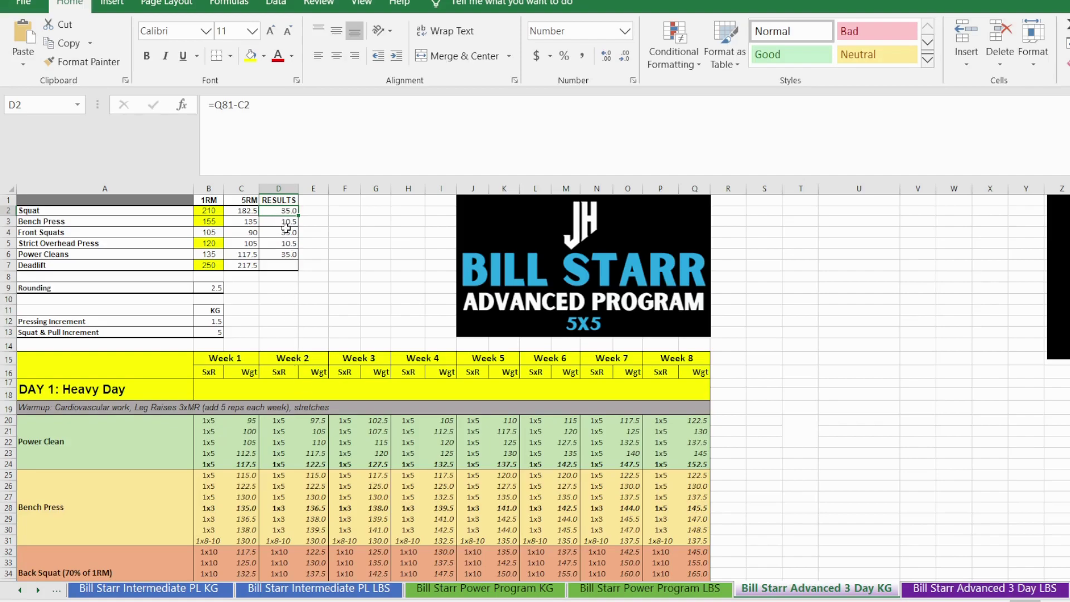
Step: Compare the Rounding setting on the Advanced 3 Day KG sheet with the one on the LBS sheet, and return to the KG sheet
scroll(277, 303, down, 2)
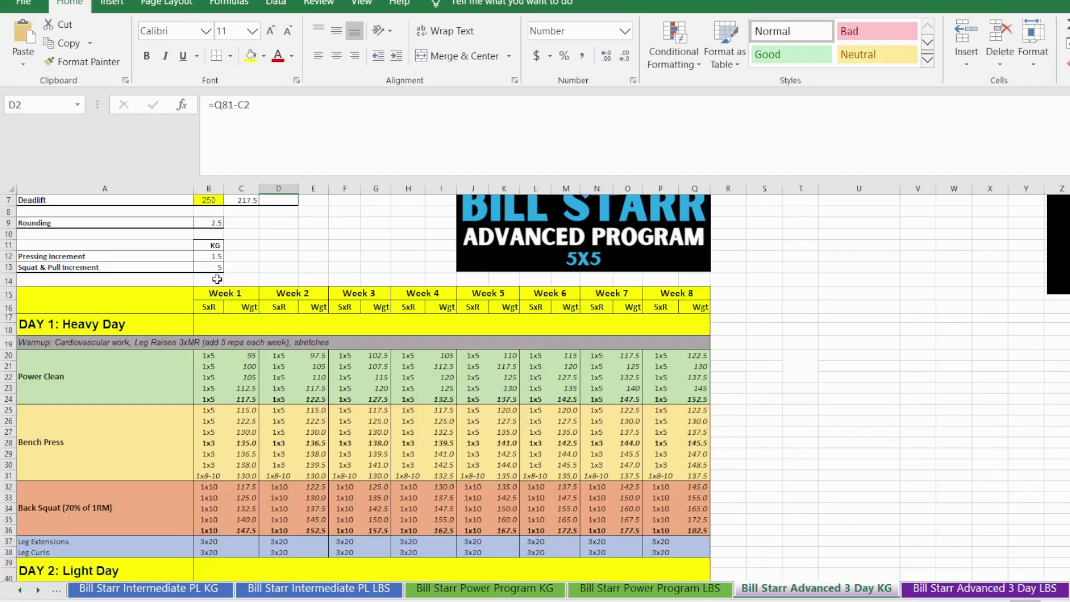
scroll(217, 281, up, 1)
drag(100, 256, 228, 249)
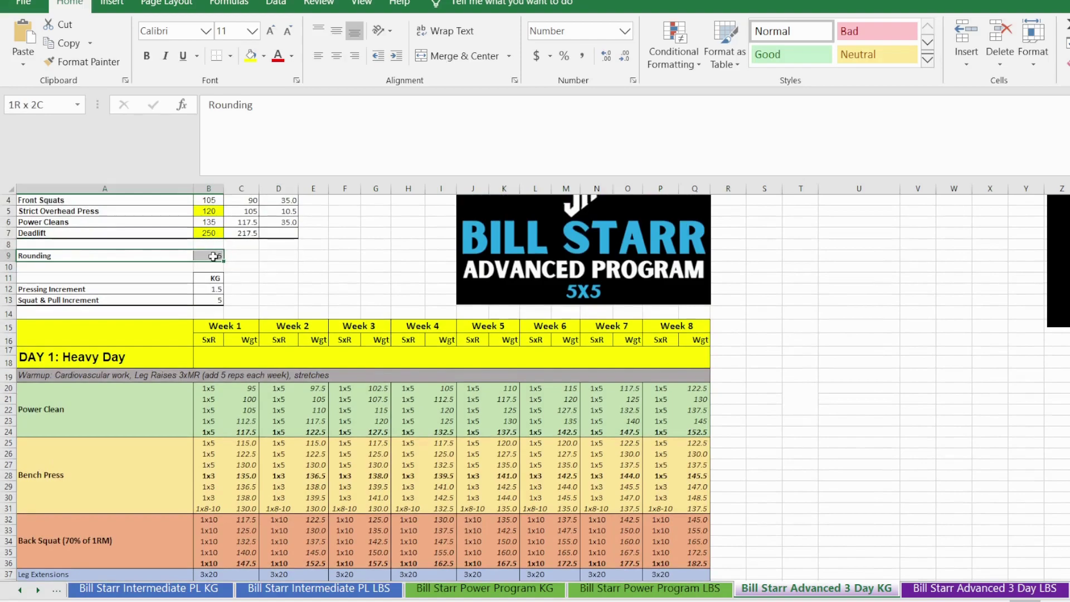
key(ctrl+Page_Down)
drag(207, 288, 61, 288)
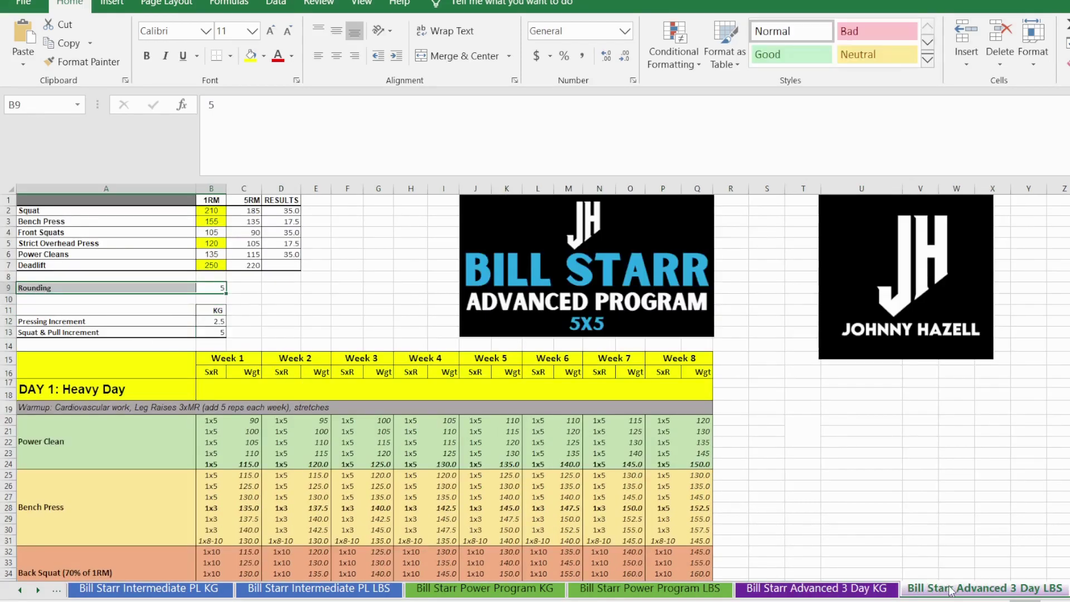
click(828, 589)
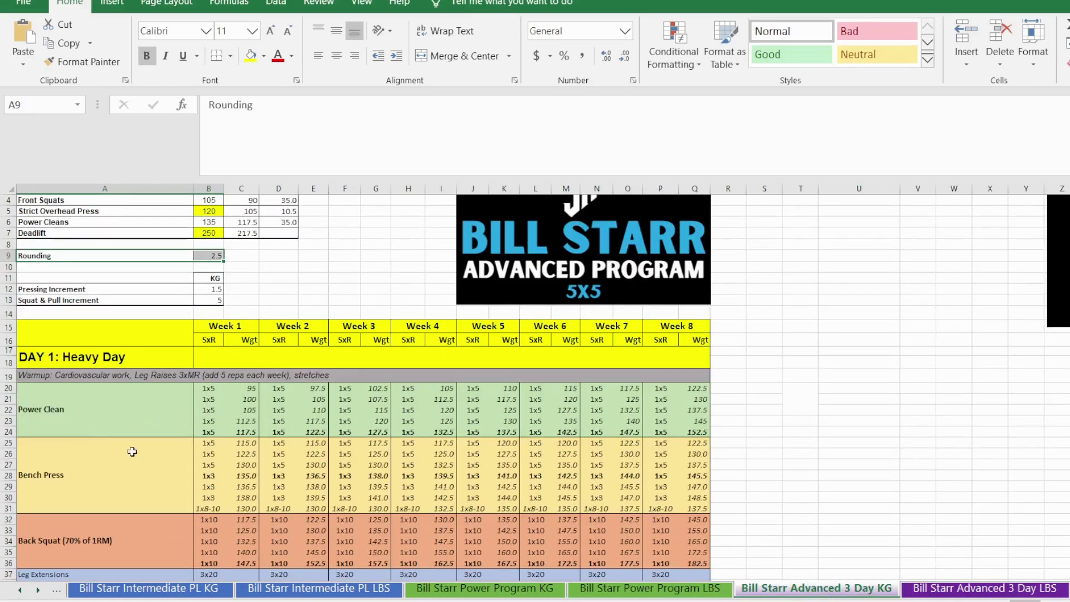
Step: Examine the increment settings and the bold Day 1 progression rows for Power Clean, Bench Press and Back Squat across all eight weeks
drag(77, 280, 206, 306)
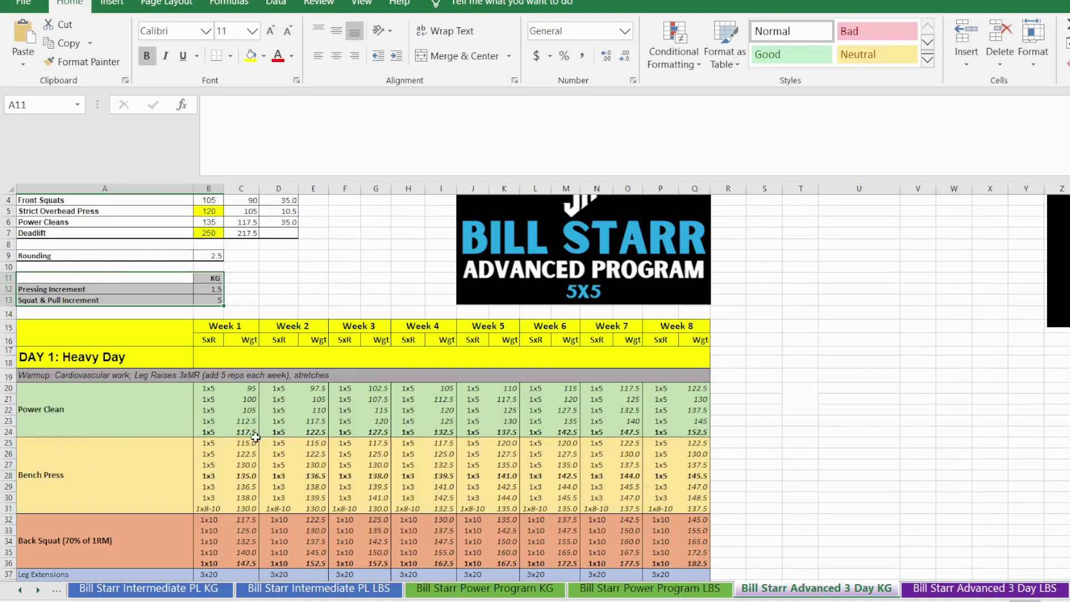
drag(210, 430, 700, 432)
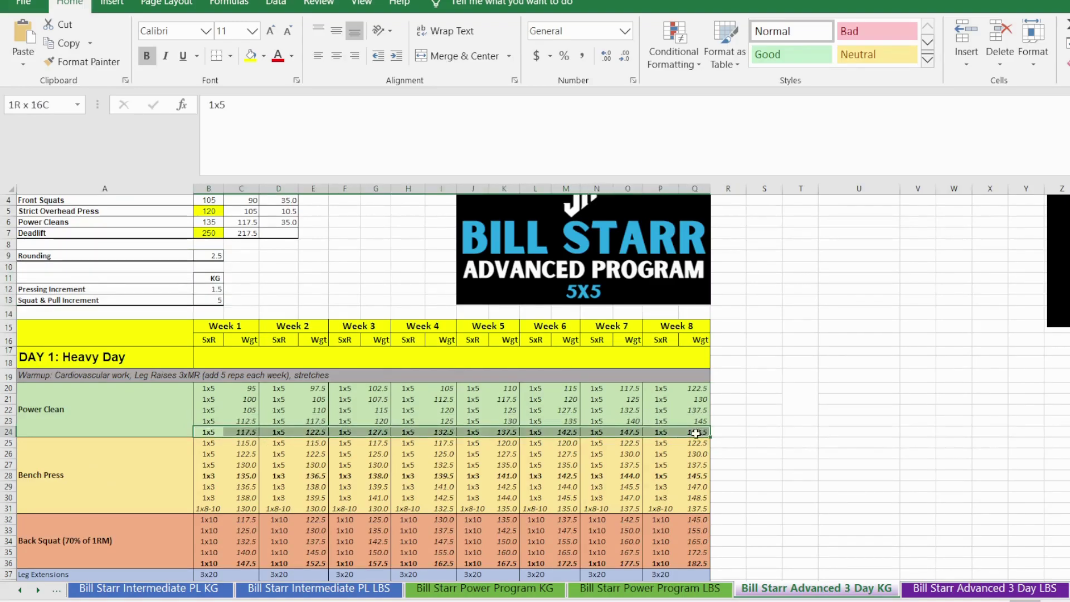
drag(696, 477, 228, 477)
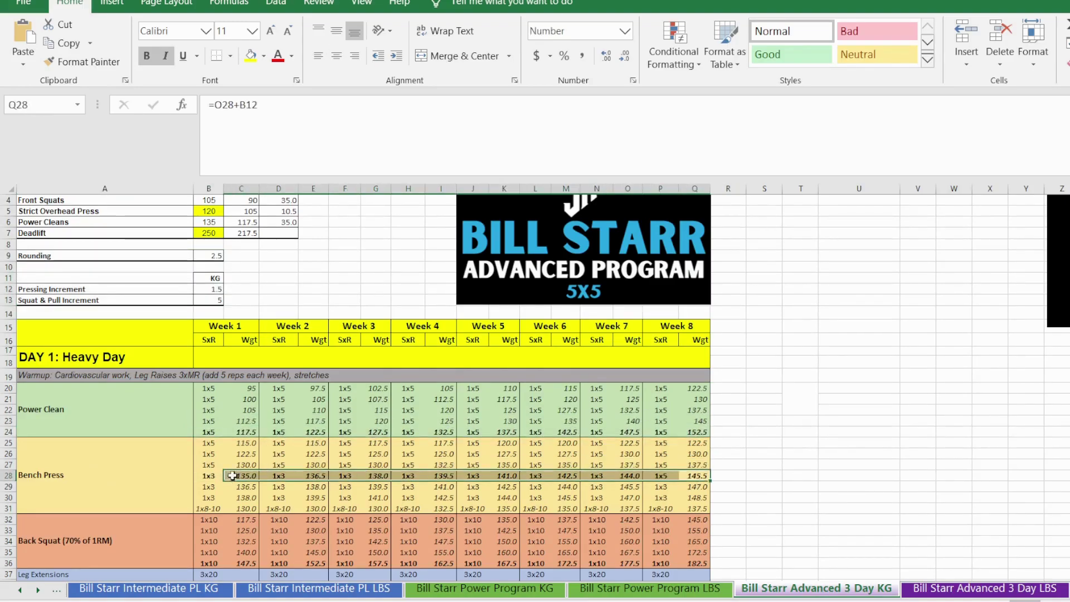
scroll(192, 531, down, 1)
drag(205, 530, 727, 530)
scroll(114, 327, up, 1)
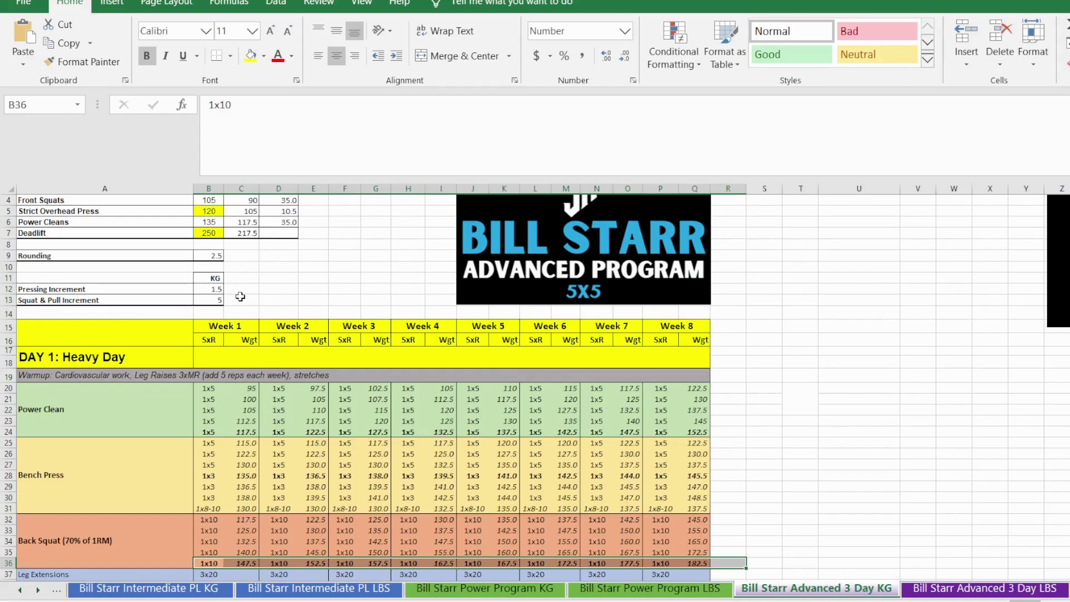
scroll(237, 298, up, 1)
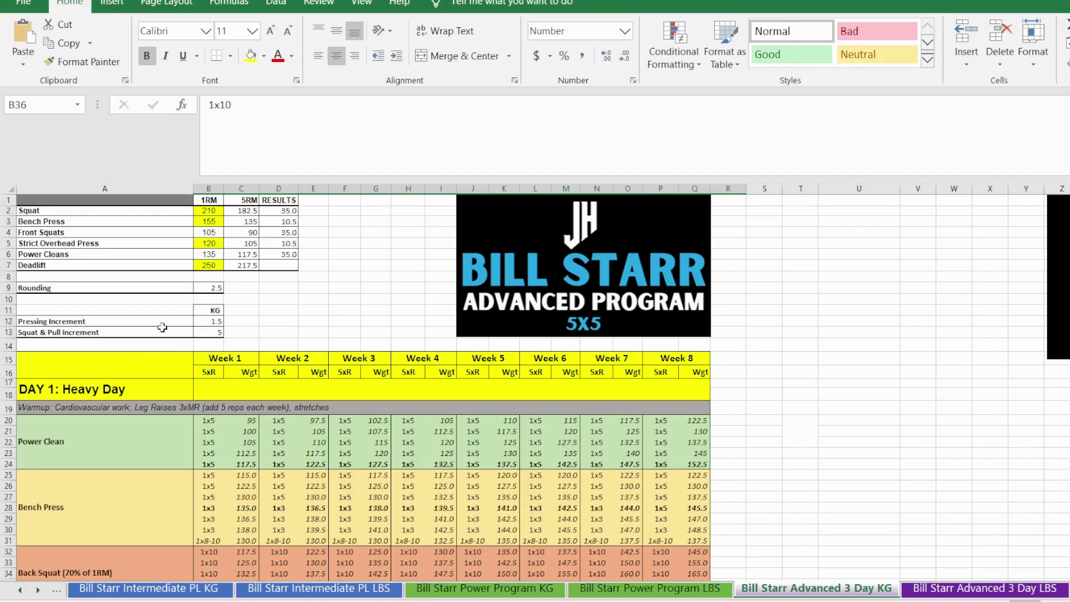
Step: Enter 2.5 in the empty cells C12 and C13 beside the Pressing and Squat & Pull Increments
click(217, 330)
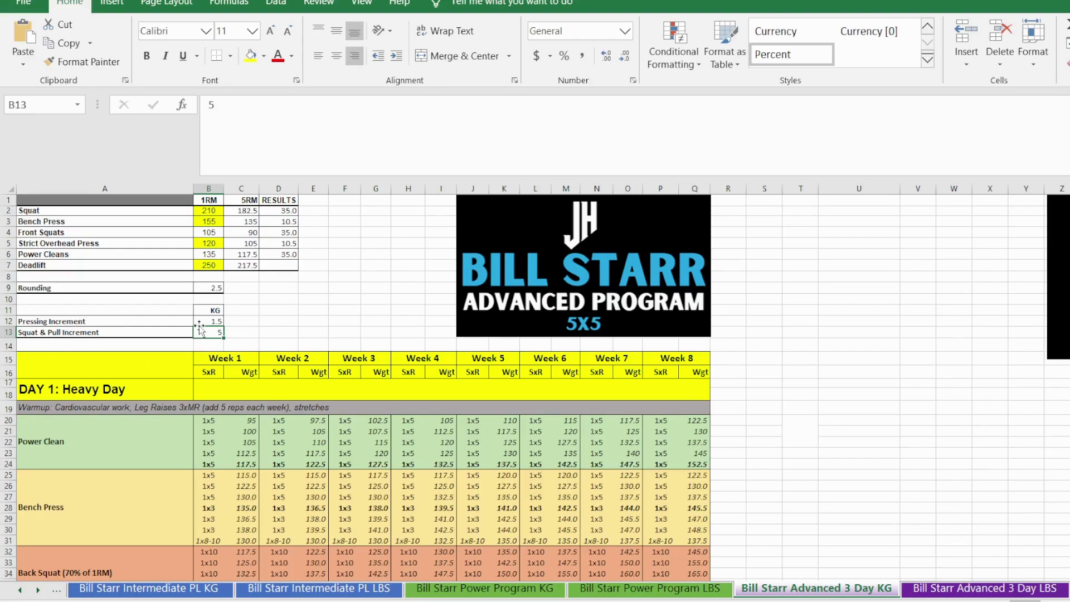
click(240, 324)
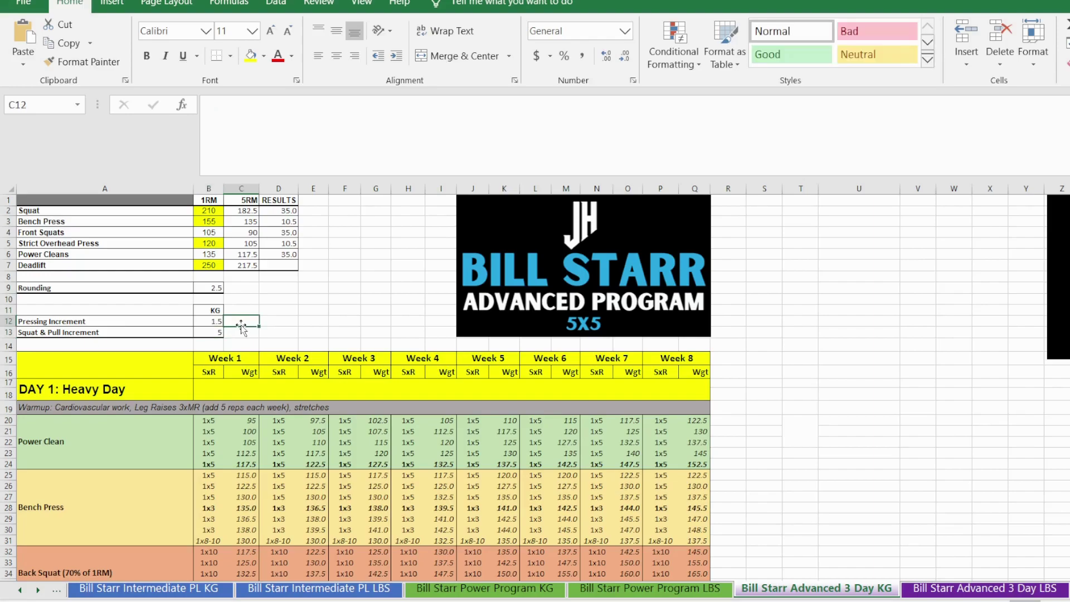
text(2.5)
key(Return)
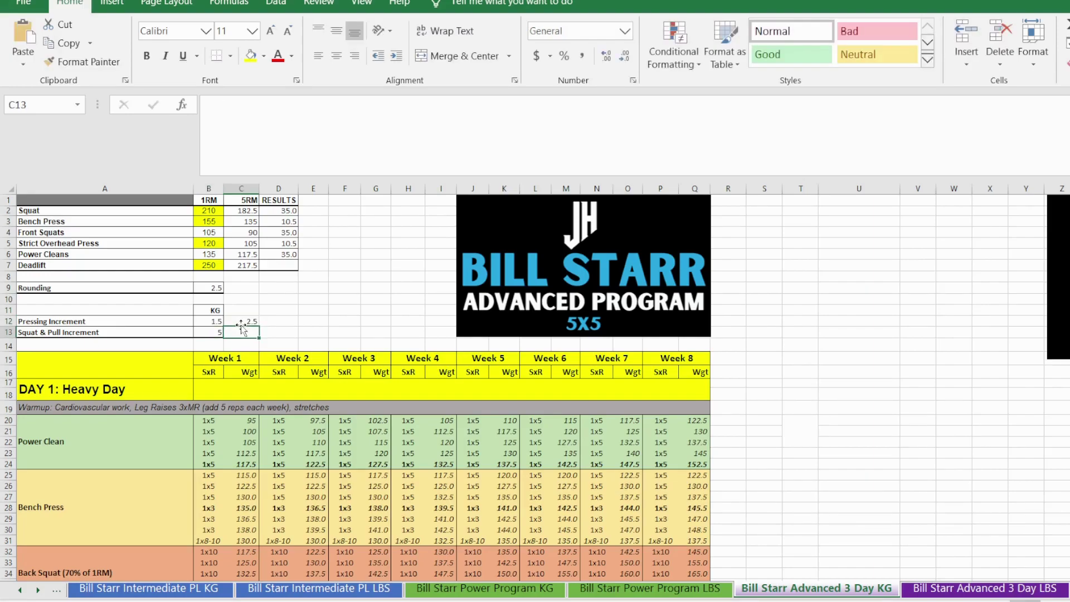
click(241, 323)
key(Return)
text(7)
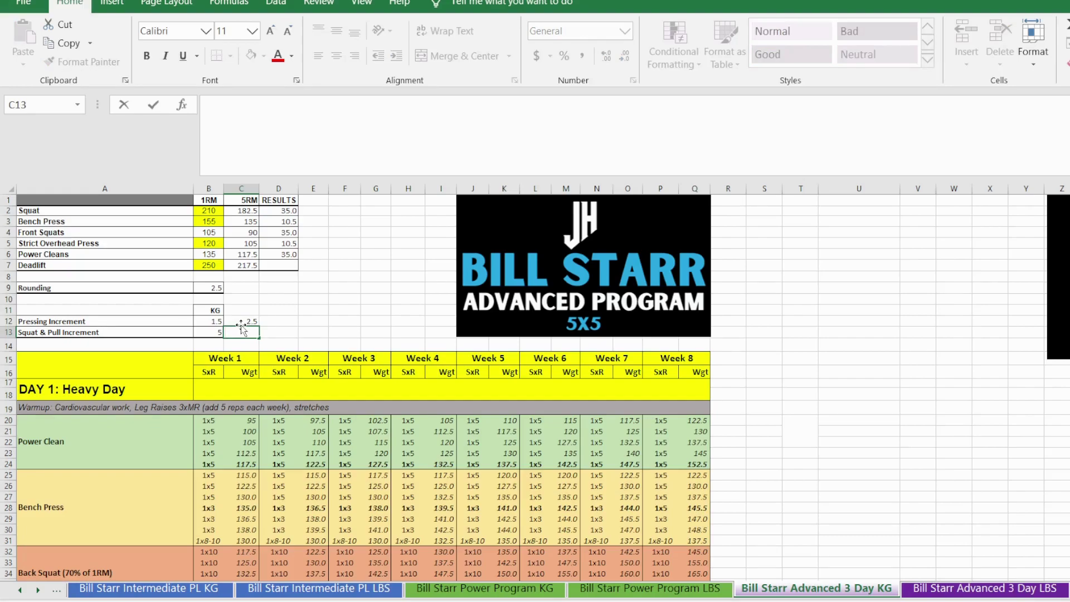
text(5)
key(Return)
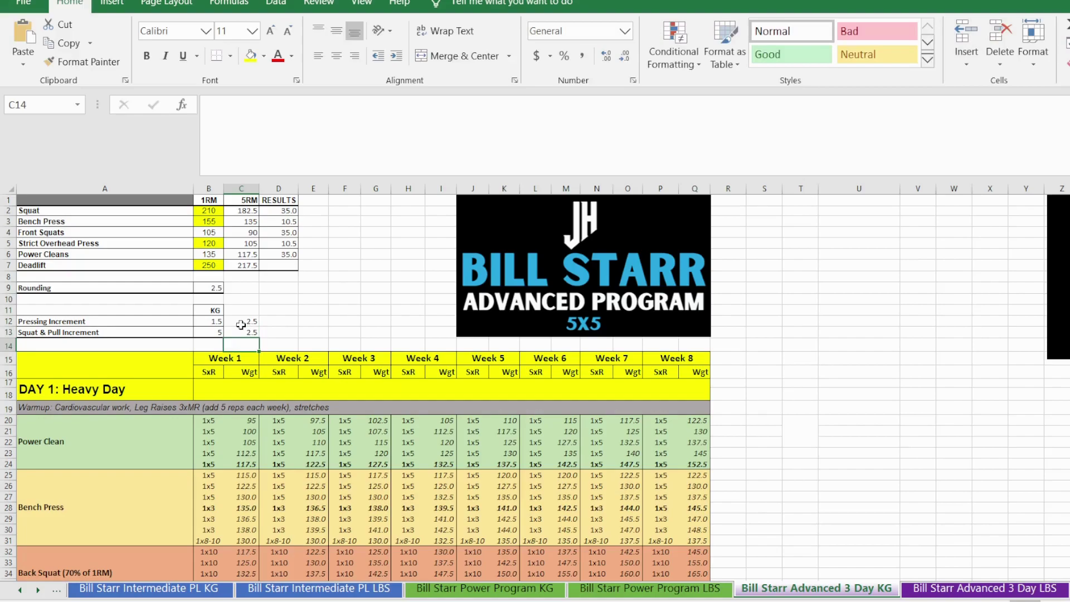
Step: Set the Squat & Pull Increment in B13 to 2.5 kg
key(Left)
key(Up)
text(2,)
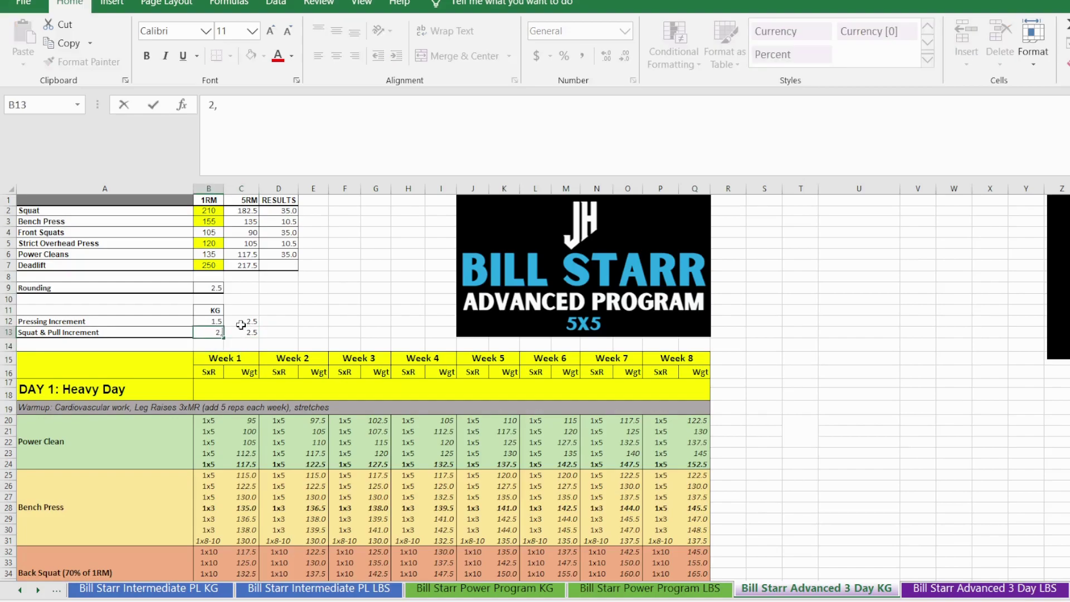
text(5)
key(Tab)
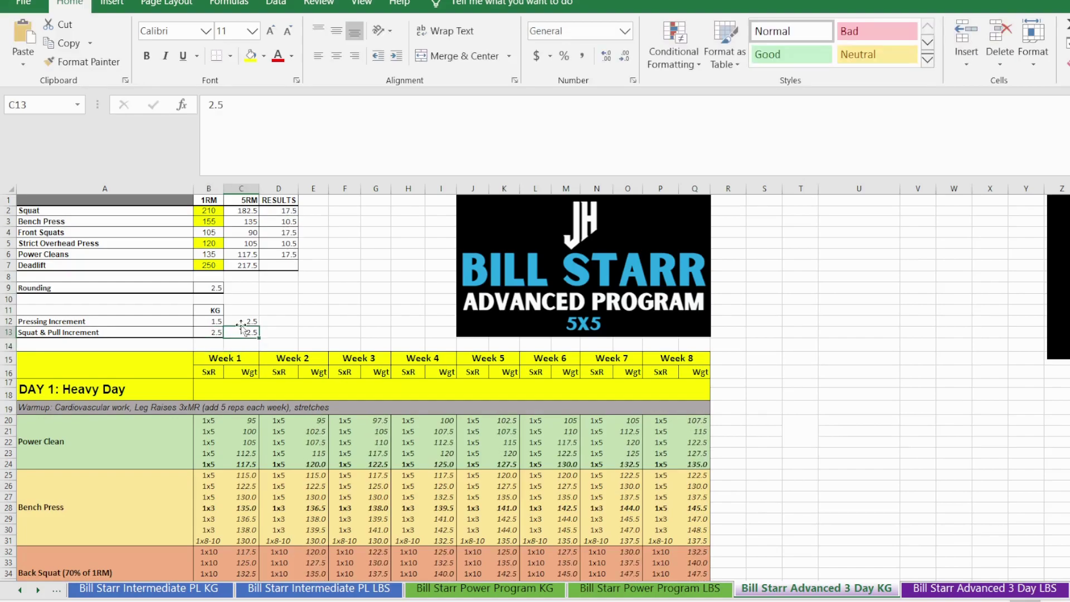
Step: Clear the extra values in C12 and C13 beside the increment settings
click(241, 324)
key(Down)
key(Delete)
Step: Examine the Pressing Increment and Squat & Pull Increment settings, and the Week 1 to Week 8 header rows
click(205, 323)
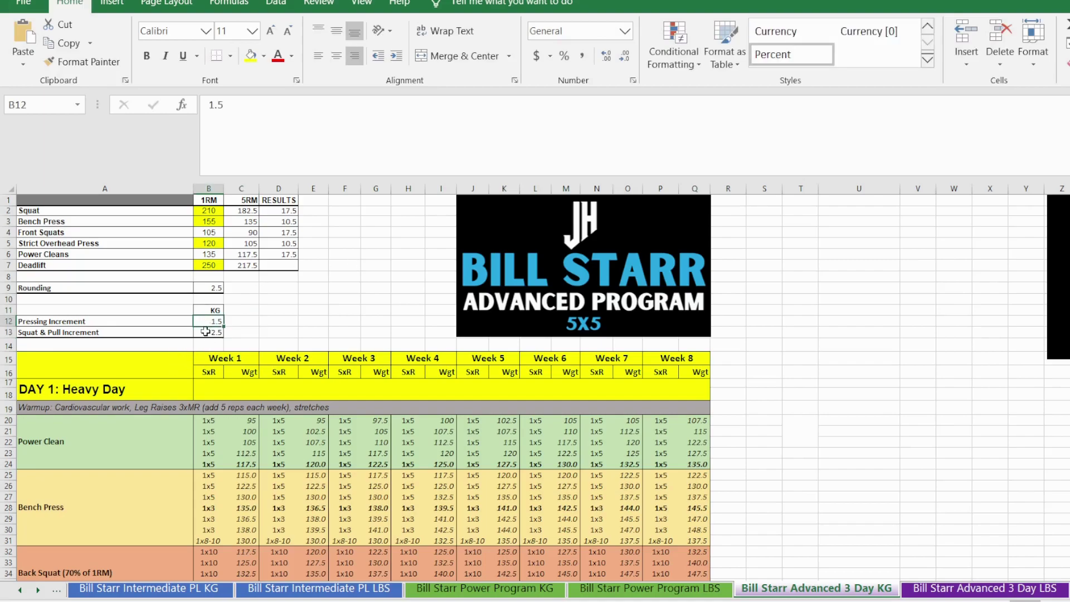
click(132, 320)
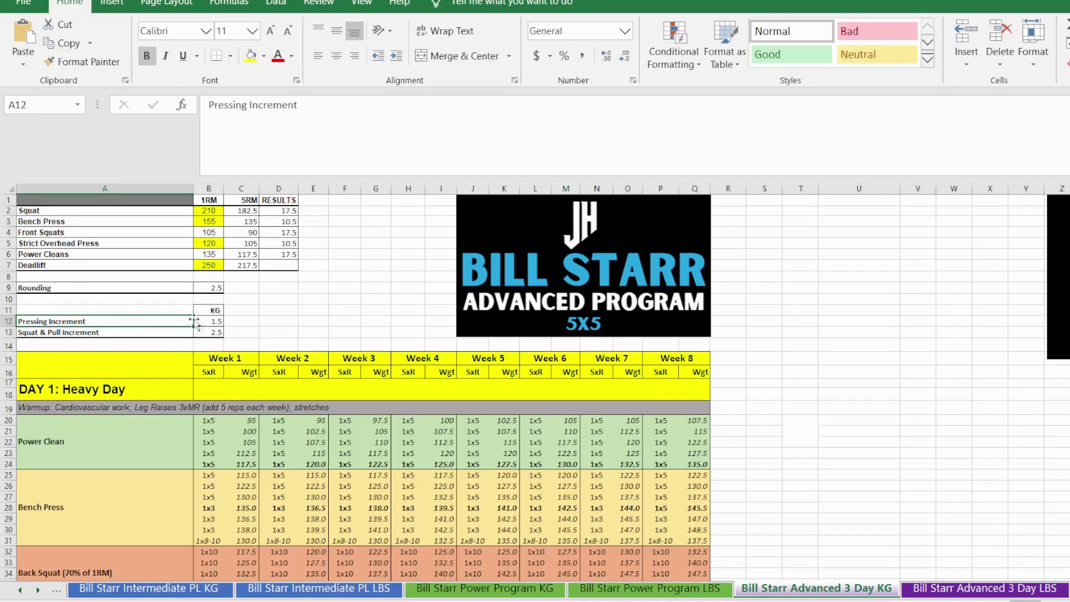
click(217, 323)
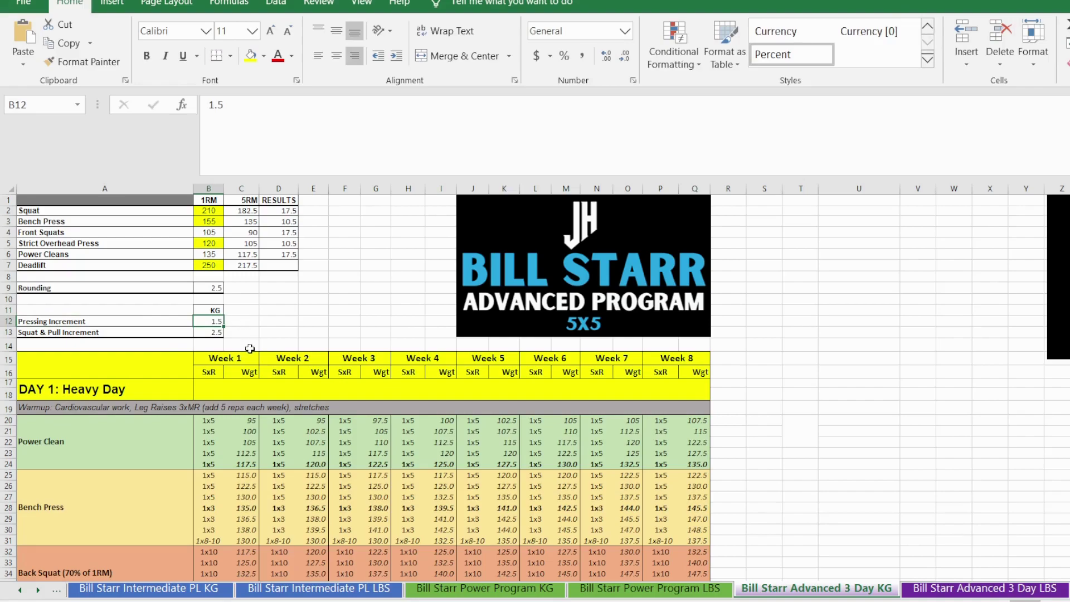
click(211, 332)
click(140, 329)
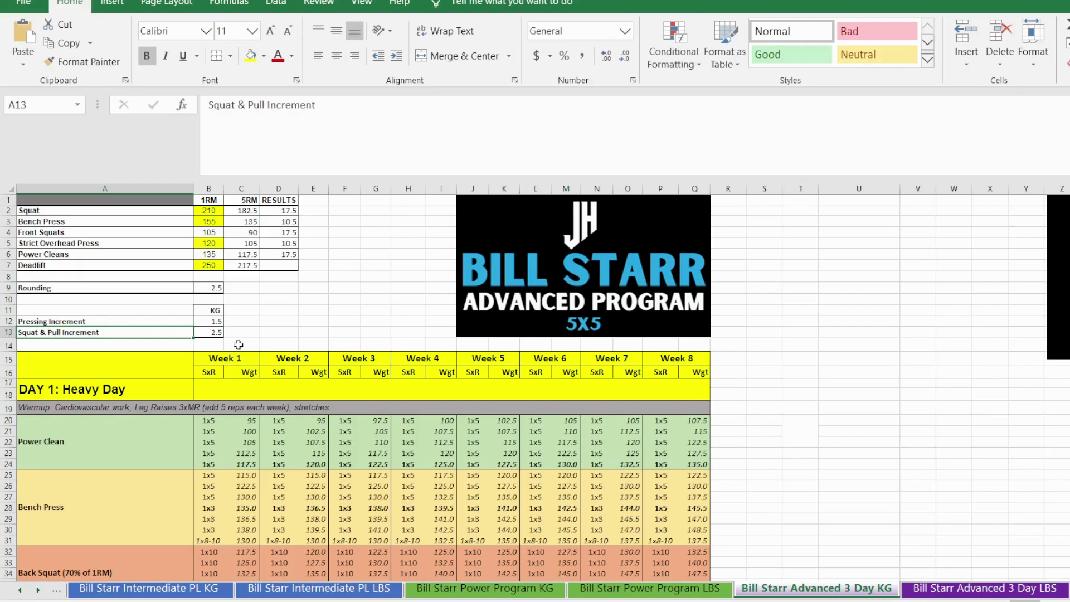
click(214, 328)
click(236, 333)
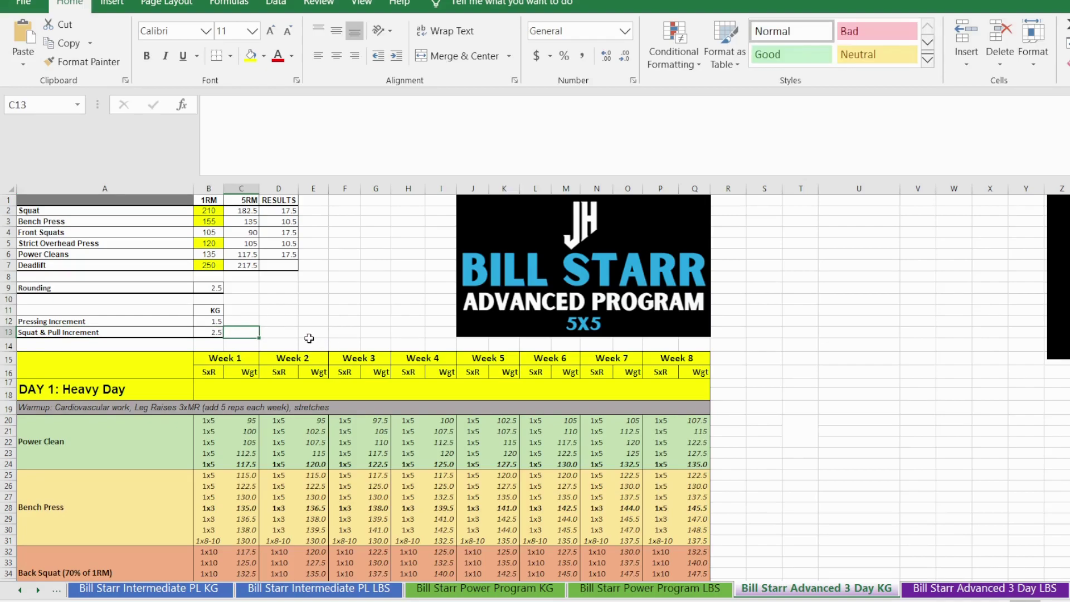
click(215, 332)
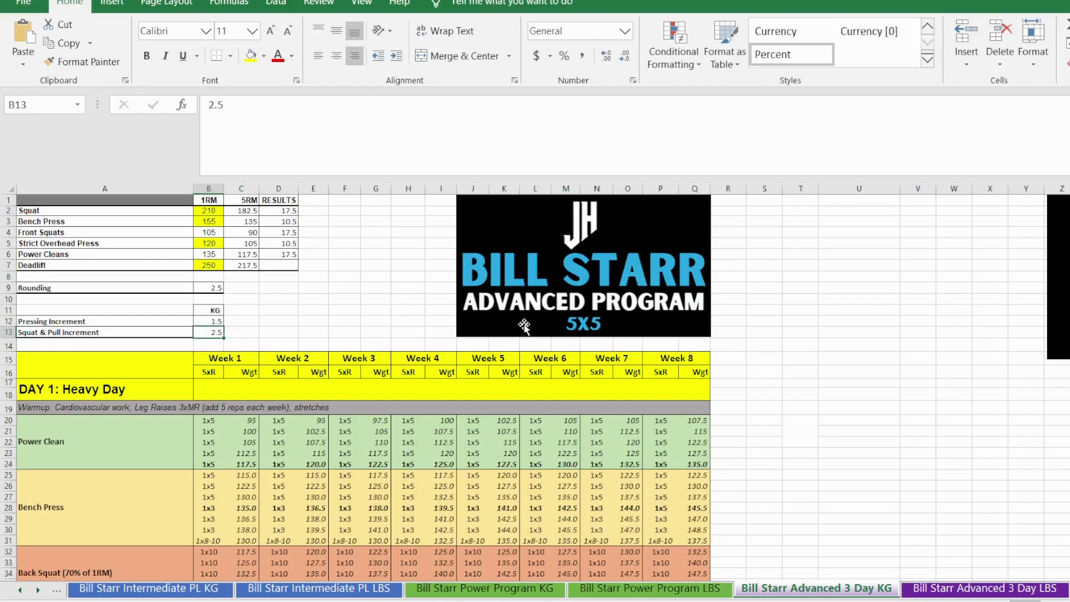
drag(217, 362, 680, 371)
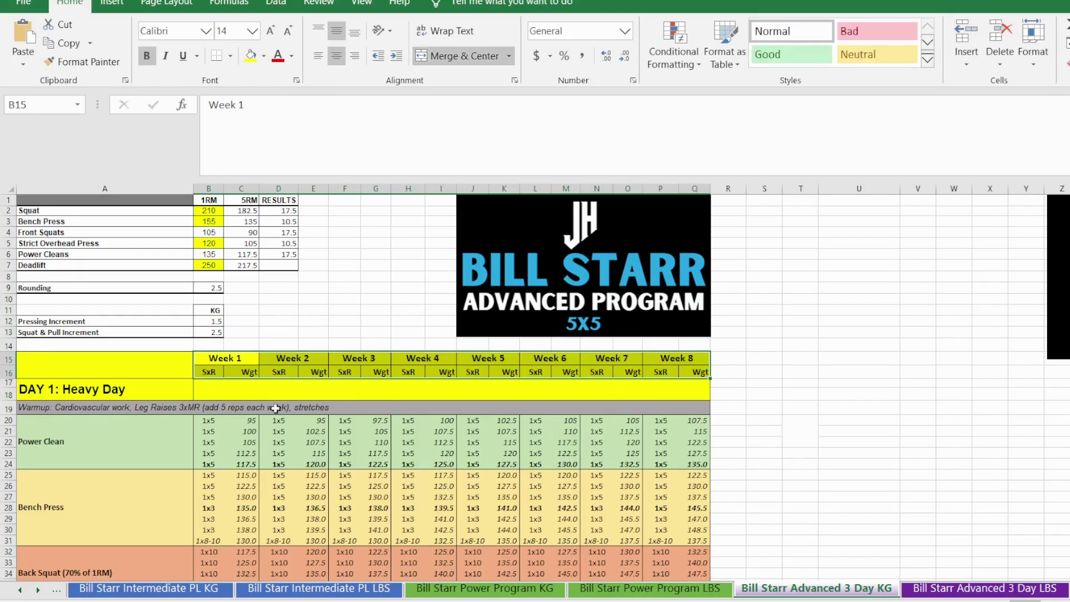
Step: Examine the DAY 1: Heavy Day block, including its warmup line and the Power Clean, Bench Press and Back Squat exercises
click(120, 389)
scroll(136, 422, down, 1)
scroll(136, 422, down, 2)
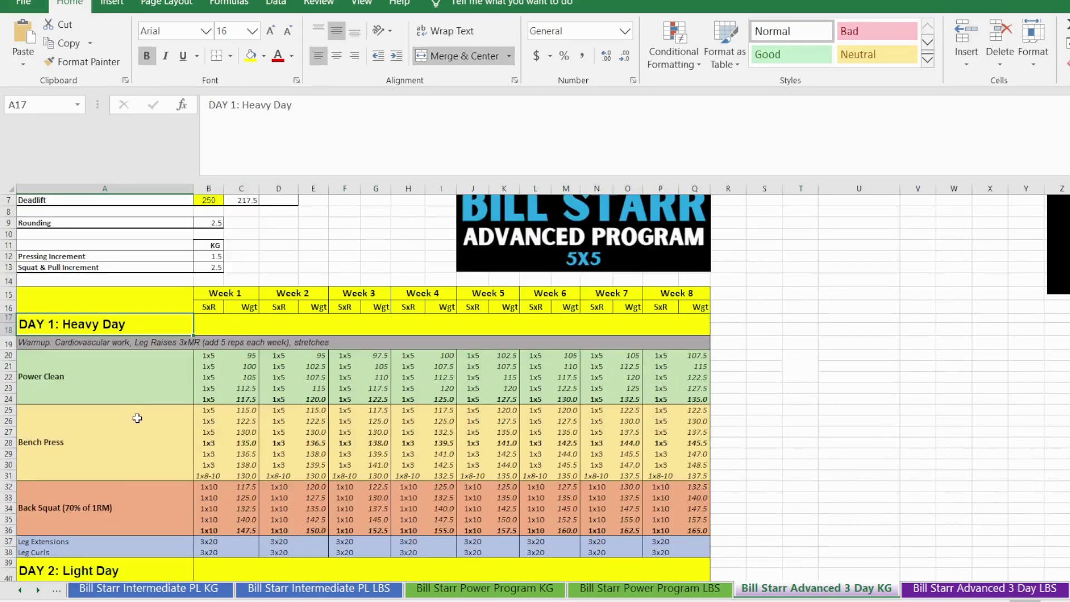
scroll(137, 417, down, 10)
scroll(138, 426, up, 8)
scroll(142, 415, up, 5)
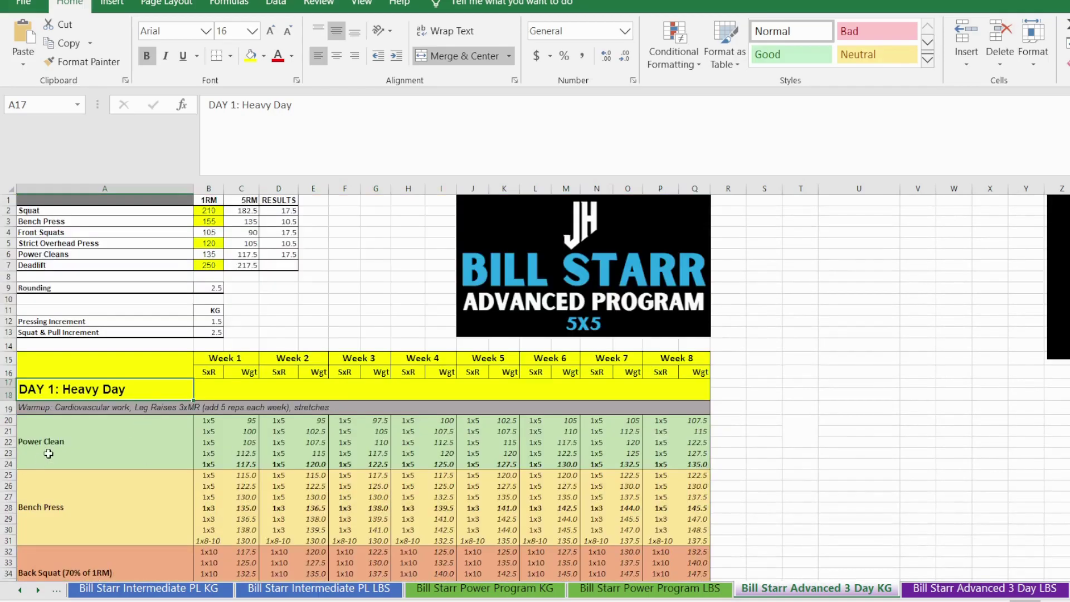
scroll(56, 440, down, 1)
scroll(98, 488, down, 1)
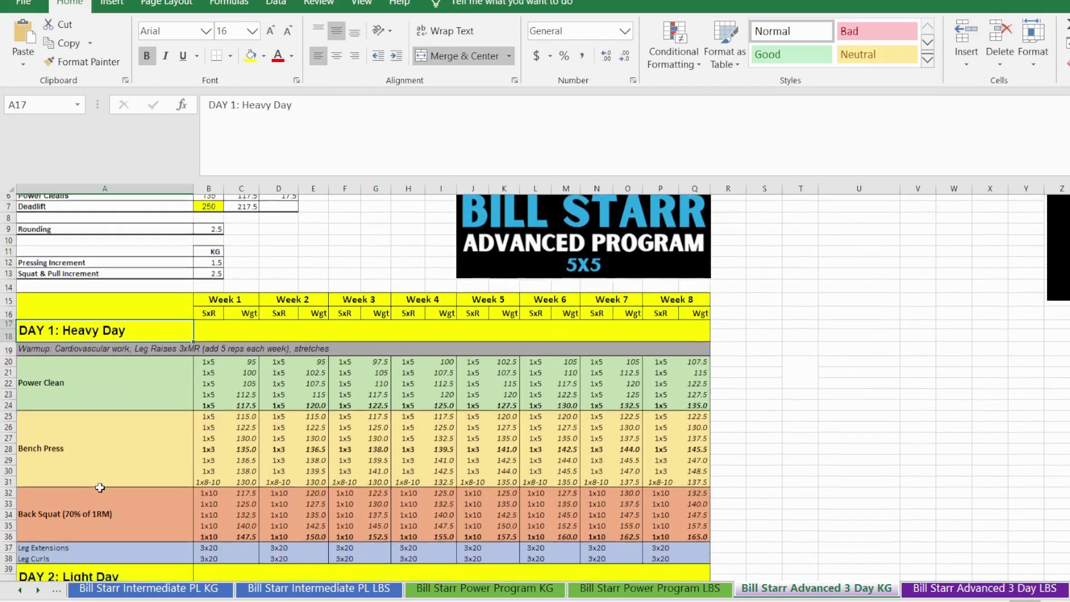
click(98, 517)
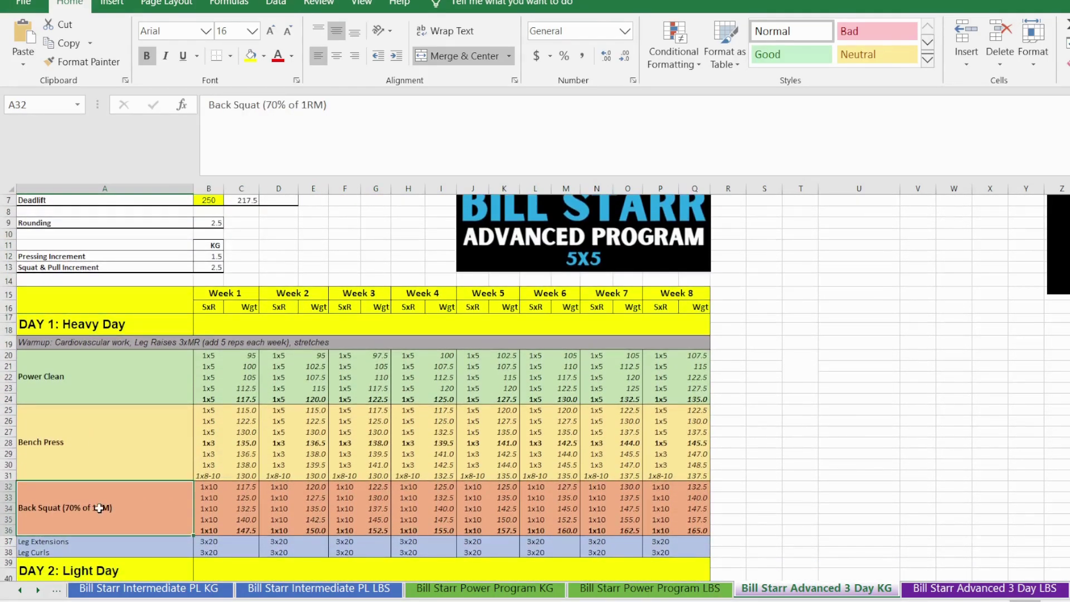
click(104, 343)
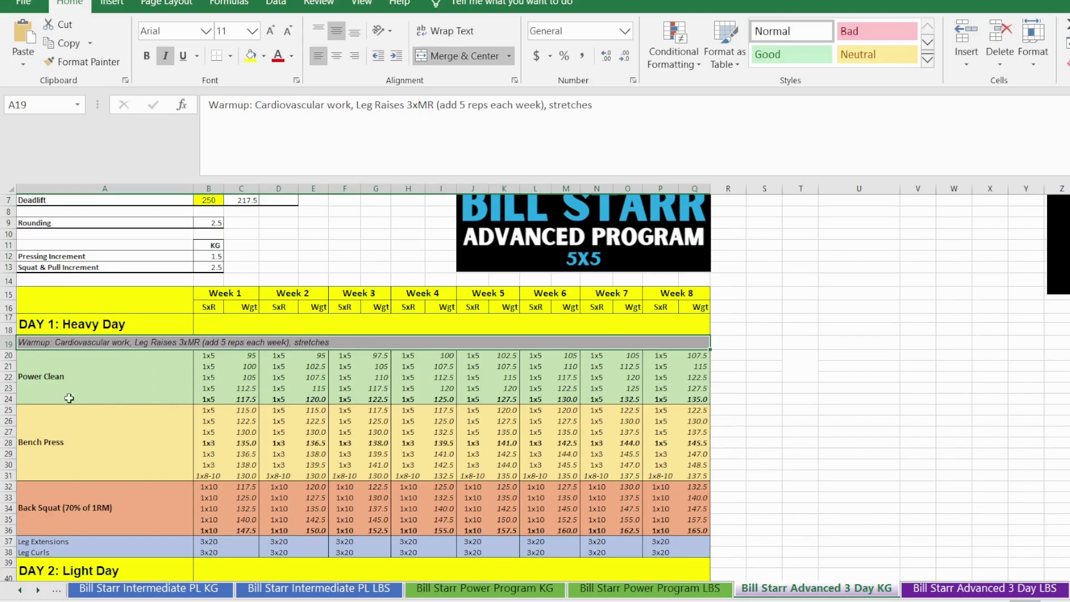
Step: Inspect the formula behind the Week 1 Power Clean top set in C24 and trace the 5RM cell it references
click(146, 385)
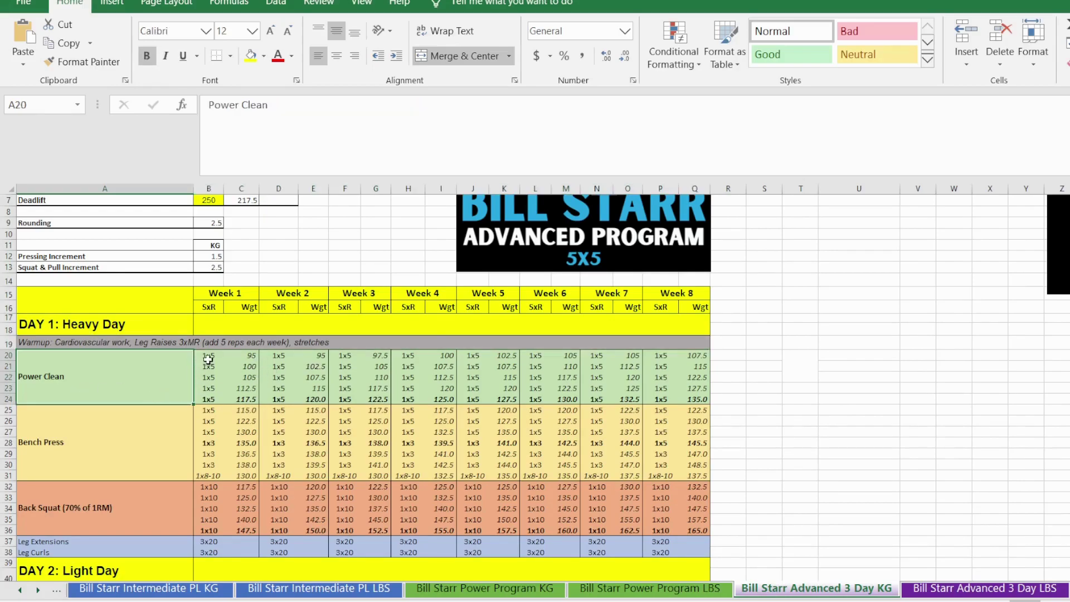
click(247, 398)
double_click(248, 398)
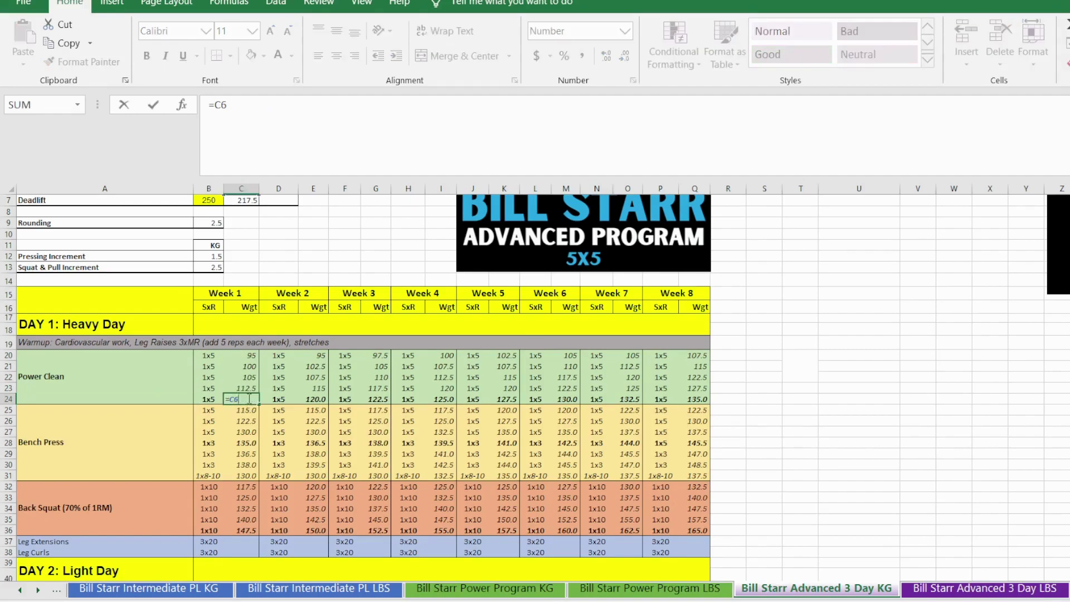
scroll(242, 246, up, 2)
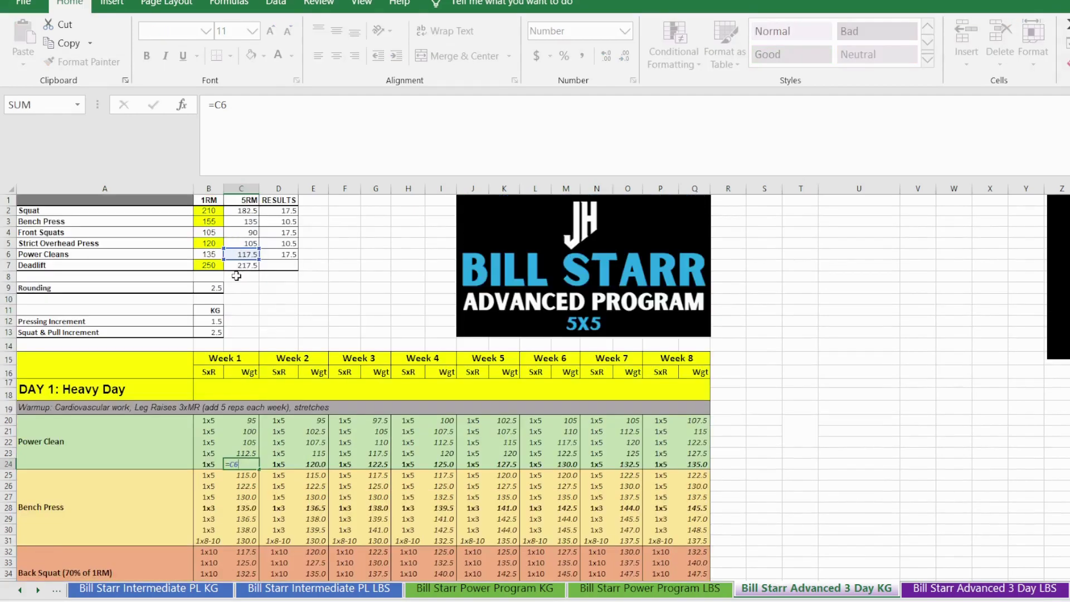
key(Return)
Step: Inspect the Week 1 Power Clean ramp-up formulas from C20 down to the top set in C24, including the percentage multiplier in C20
drag(208, 420, 245, 454)
click(251, 419)
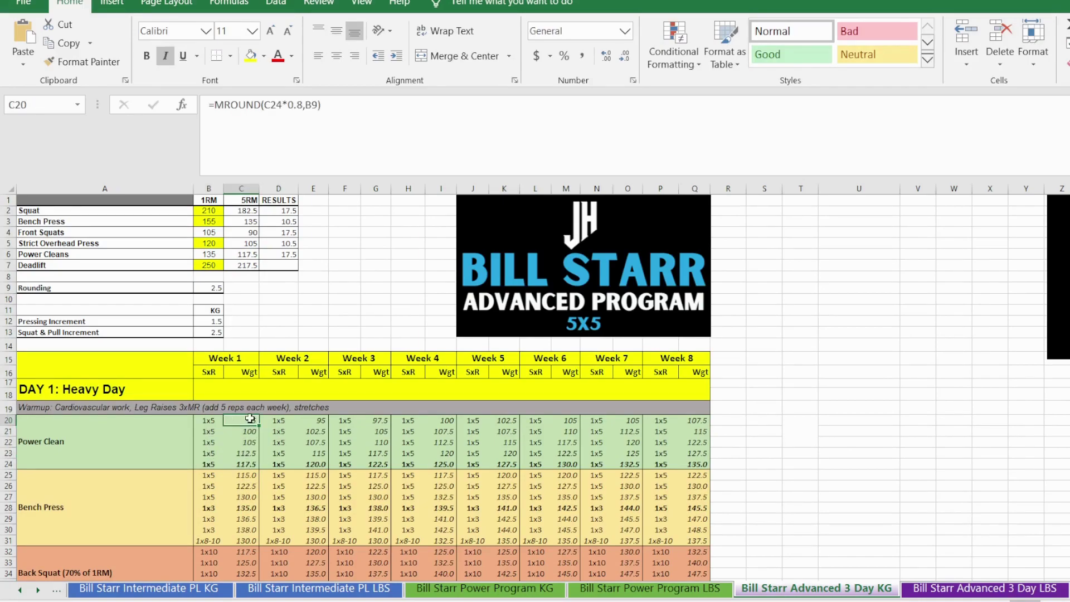
double_click(250, 419)
drag(303, 104, 288, 104)
key(Return)
key(Down)
key(Down)
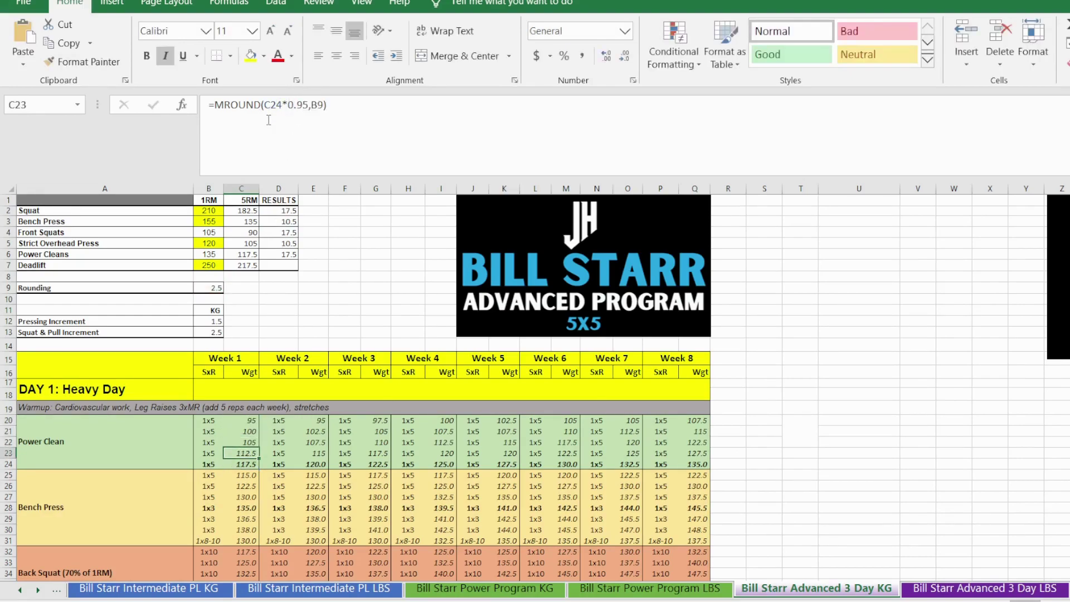
key(Down)
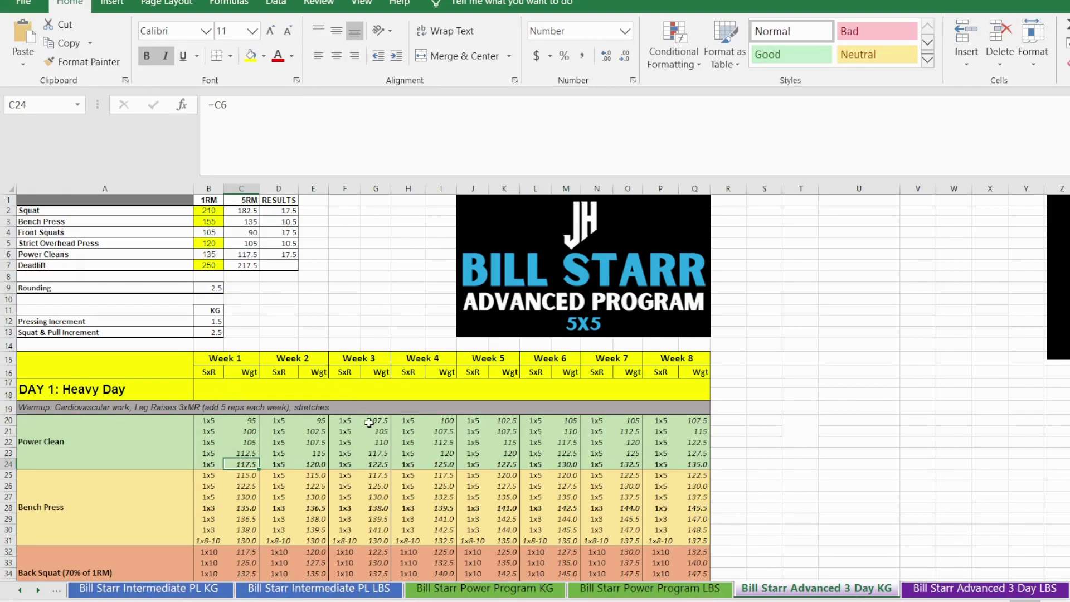
Step: Recheck the percentage and rounding formulas of the Power Clean sets in C21, C22 and C23
click(246, 429)
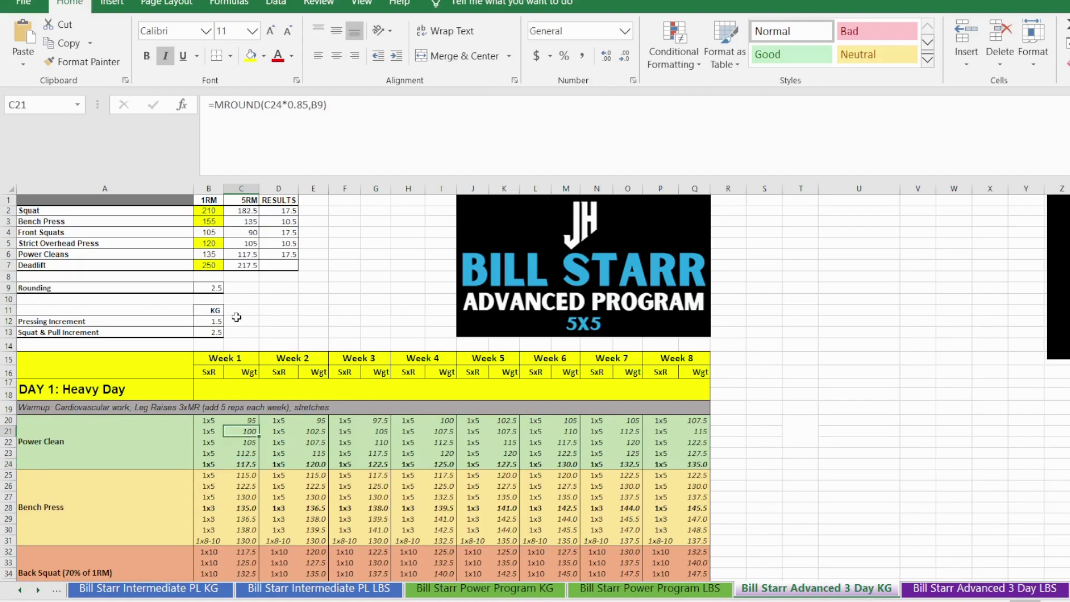
double_click(249, 431)
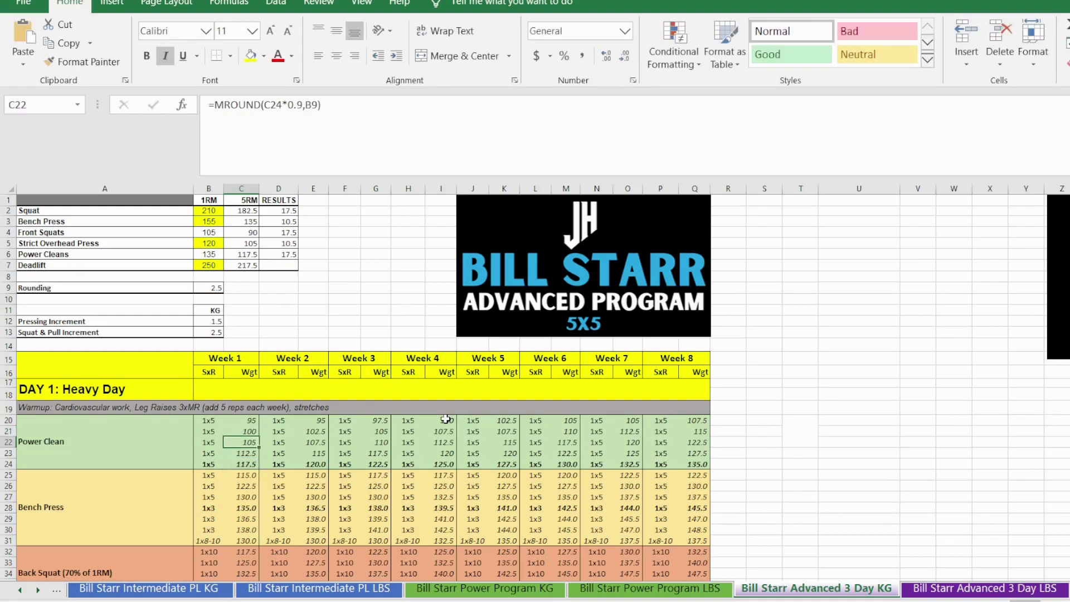
click(252, 453)
click(252, 441)
click(246, 428)
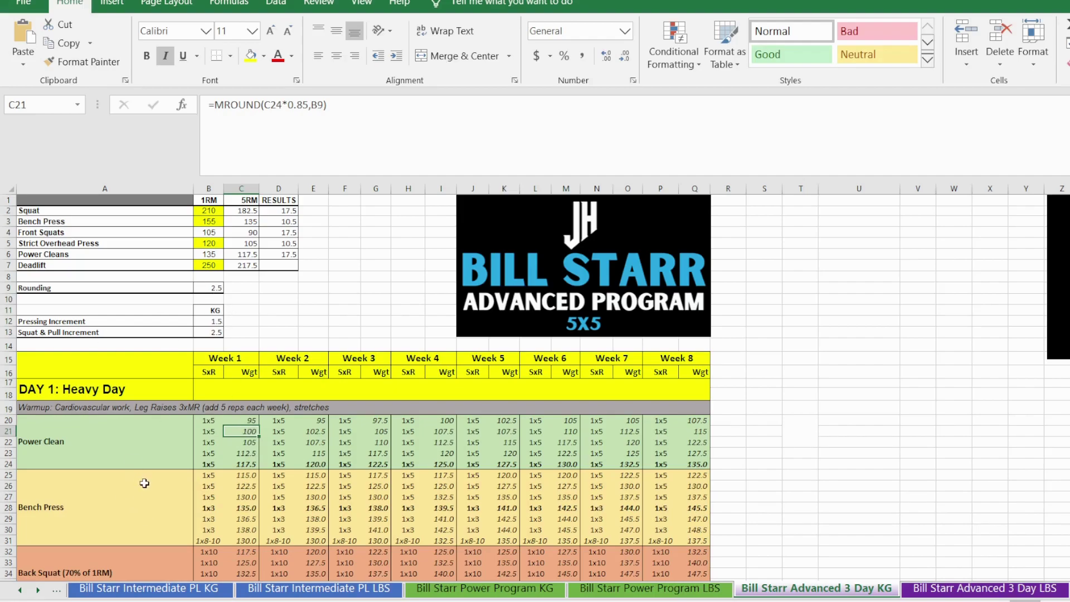
Step: Review the Week 1 Bench Press sets and trace the 5RM cell referenced by the top-set formula in C28
scroll(143, 482, down, 1)
drag(143, 479, 228, 458)
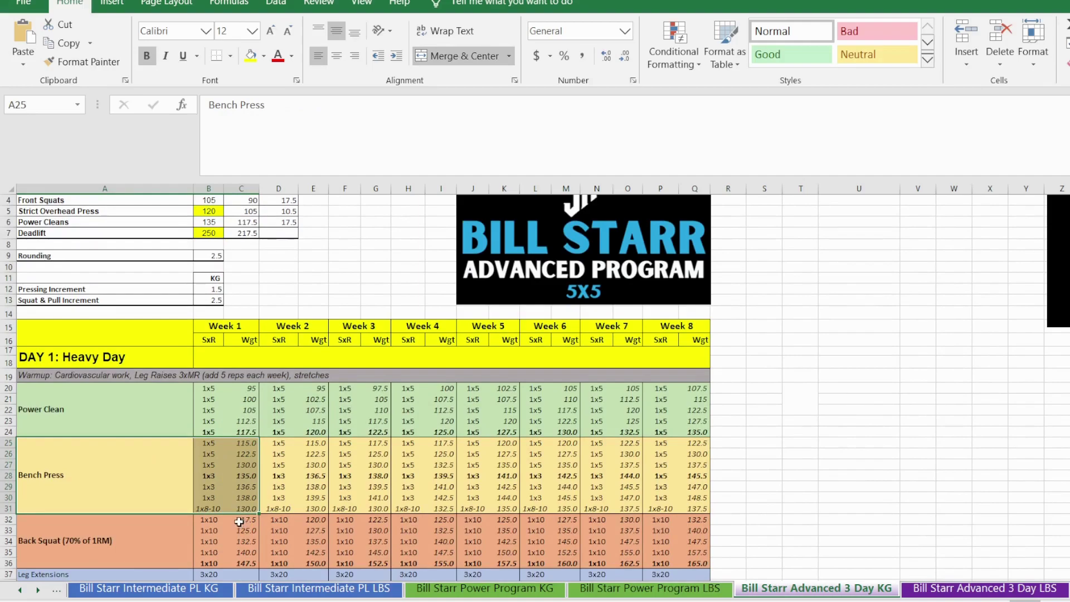
click(246, 479)
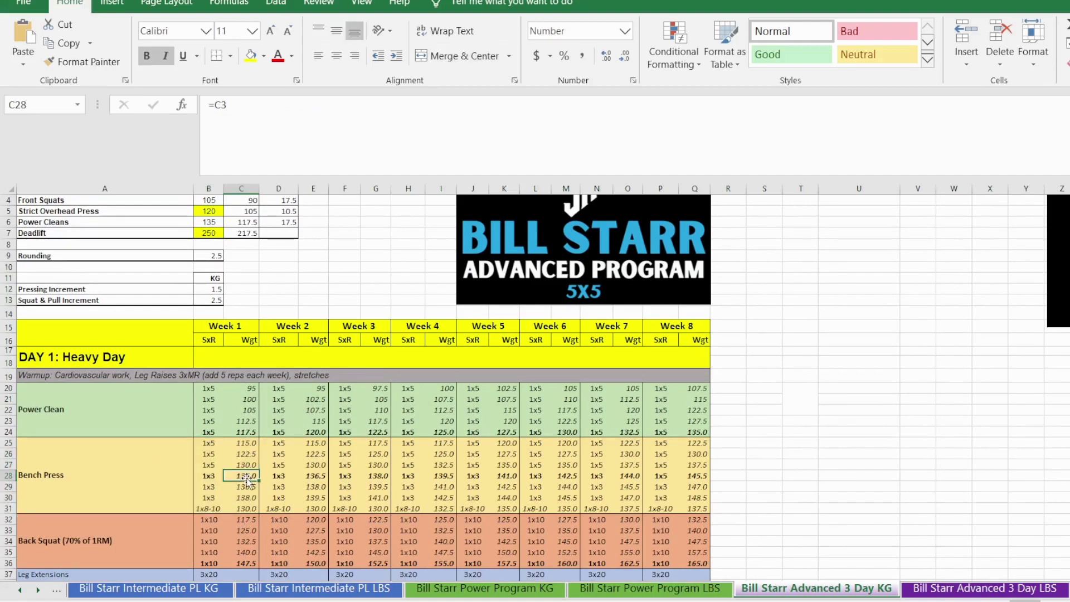
double_click(251, 475)
scroll(245, 238, up, 1)
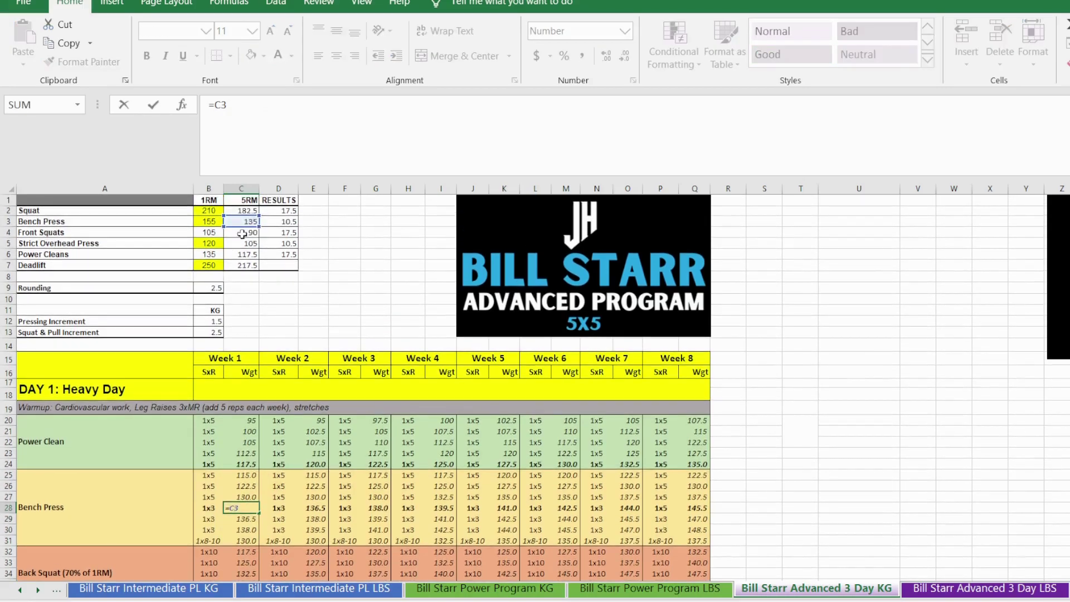
scroll(293, 462, down, 3)
key(Return)
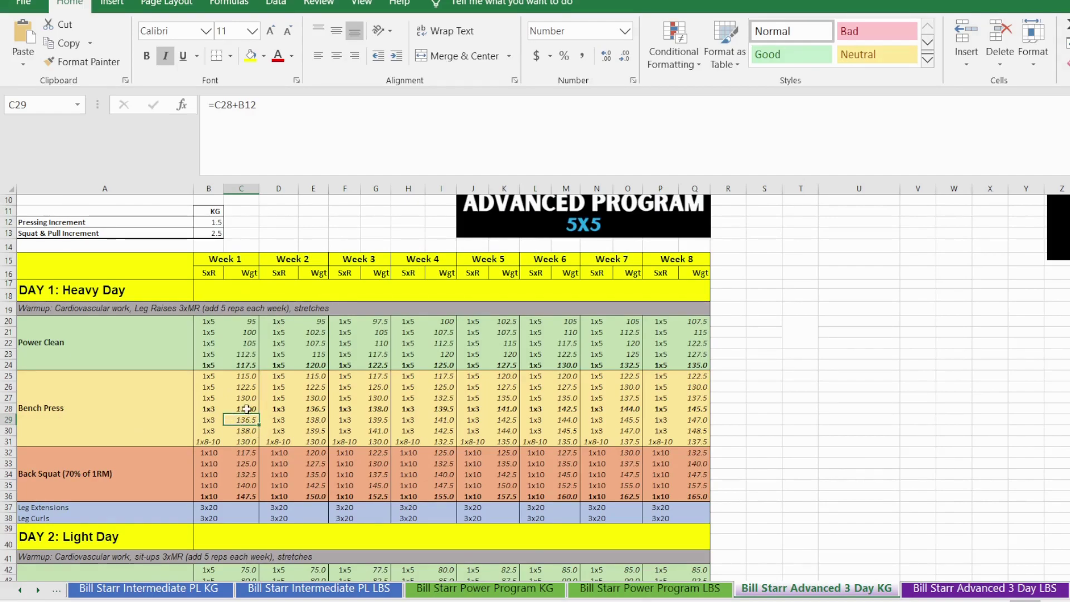
Step: Examine the Week 1 Bench Press 1x3 sets in rows 28 and 29 and the increment formula in C29
click(216, 409)
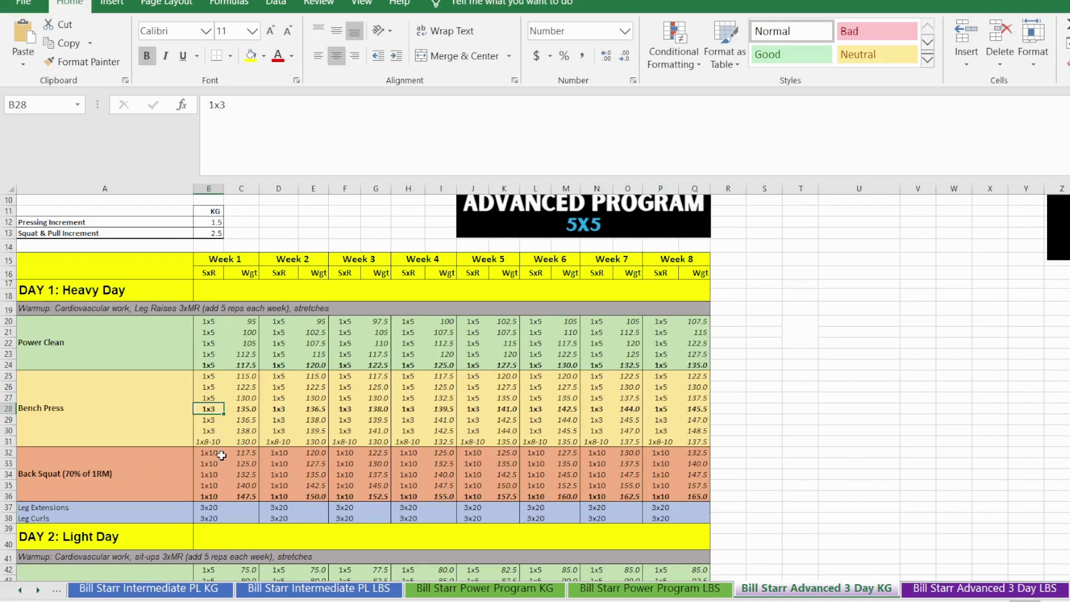
click(251, 420)
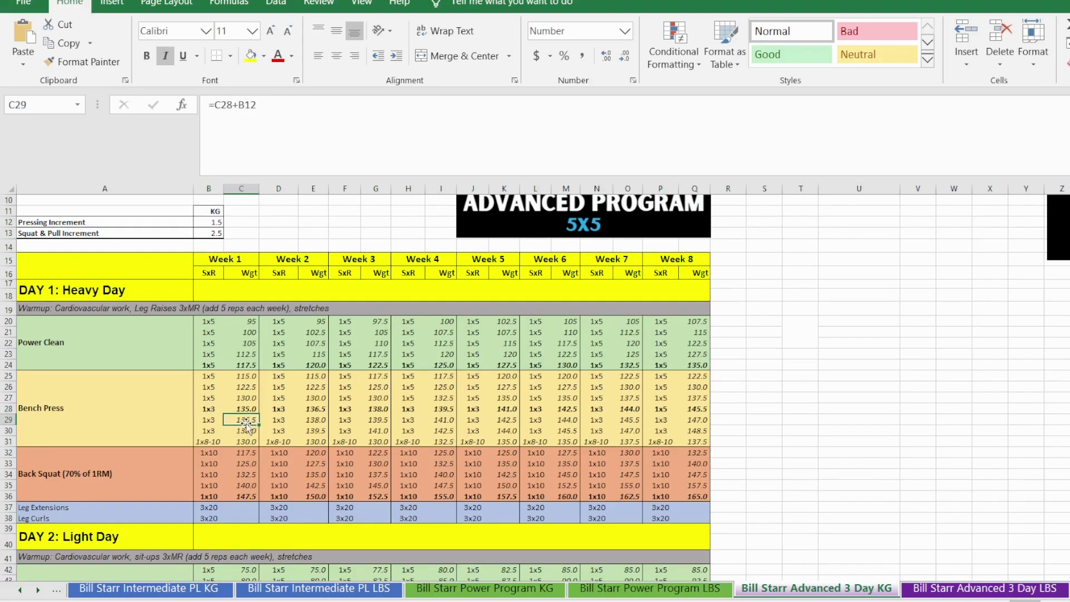
drag(209, 409, 212, 417)
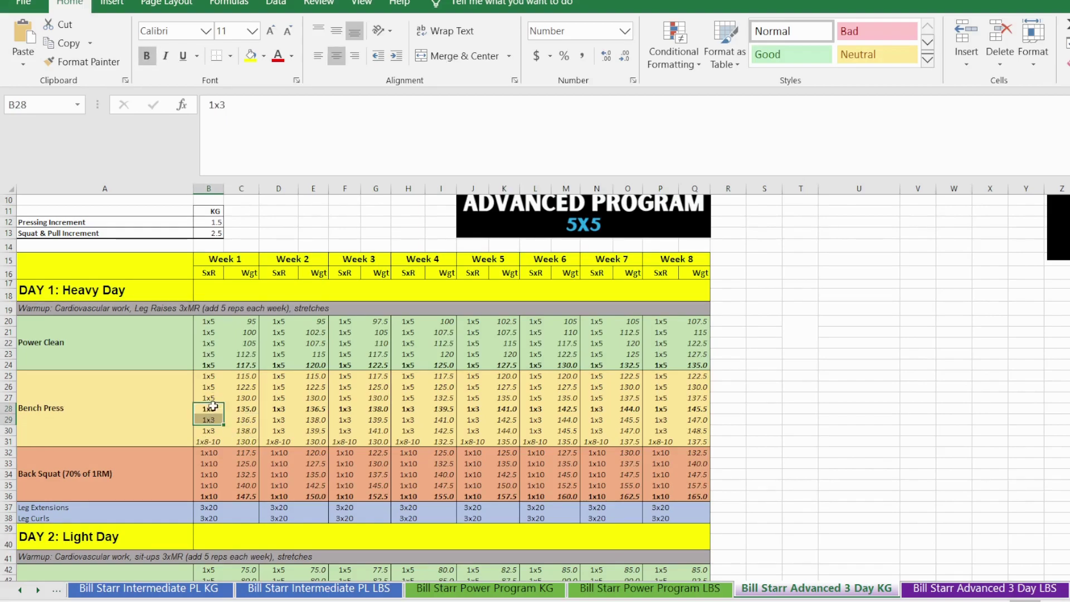
Step: Set the Week 1 weight of the Bench Press 1x8-10 set in C31 to the formula =C27
click(212, 442)
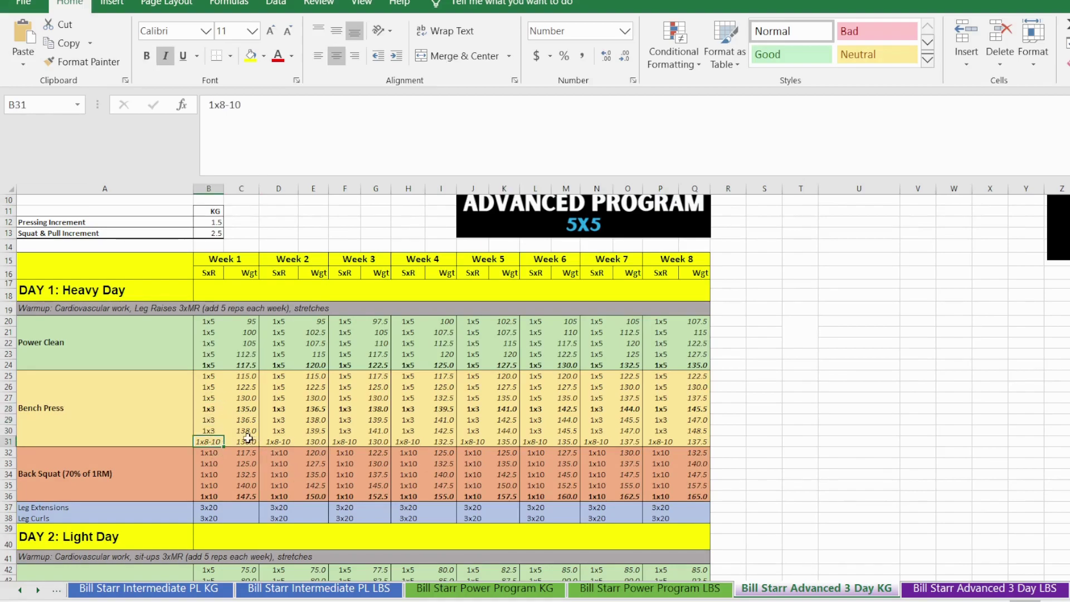
click(248, 438)
text(=)
click(245, 398)
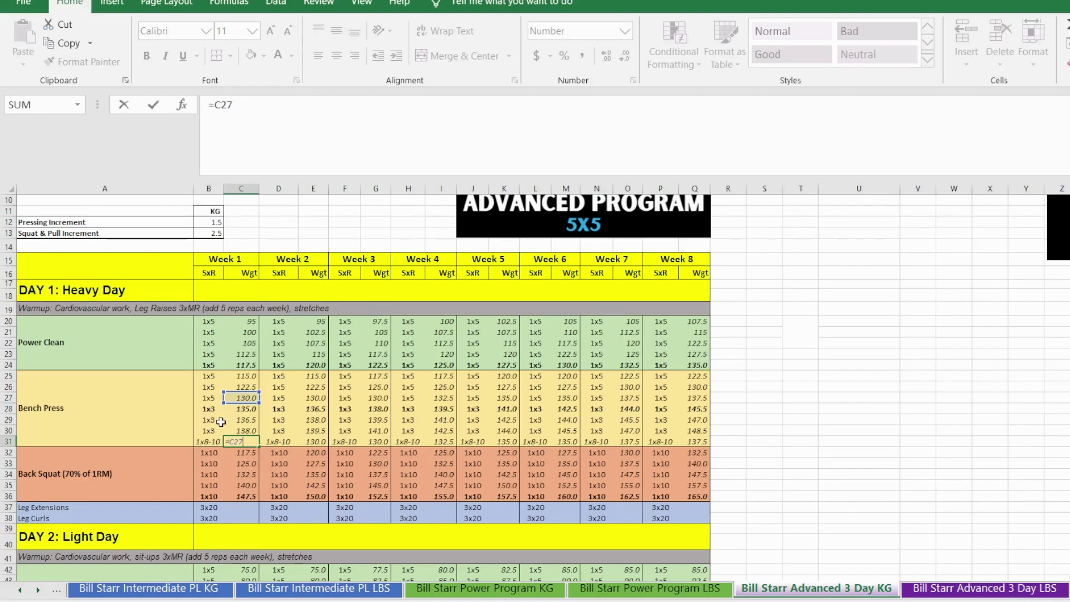
key(Return)
click(246, 381)
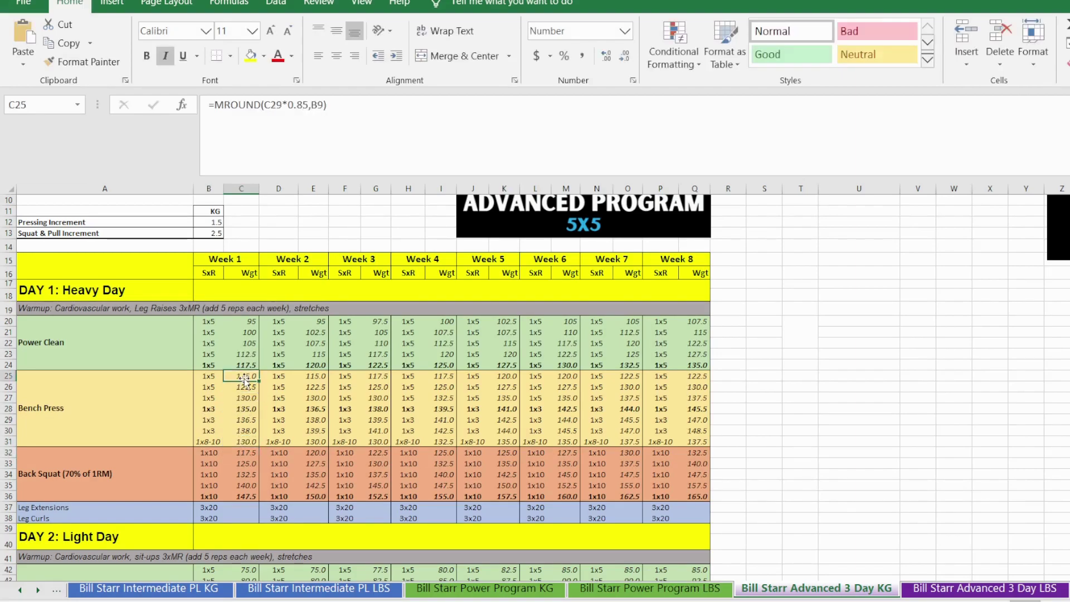
Step: Inspect the Week 1 Back Squat top-set formula in C36, focusing on its 0.7 multiplier and the squat 1RM reference
scroll(225, 462, down, 2)
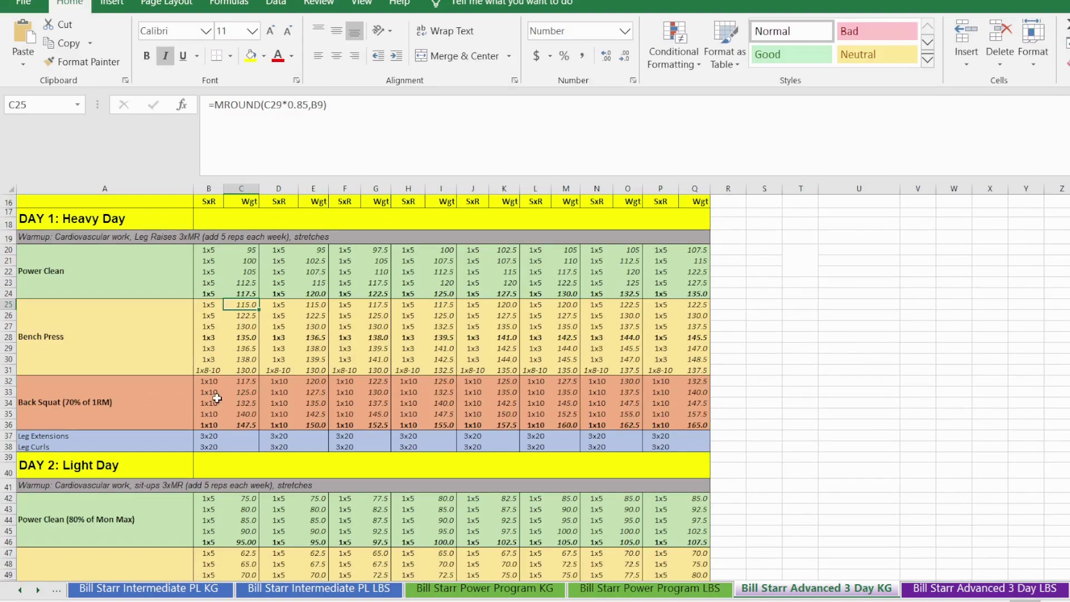
click(247, 423)
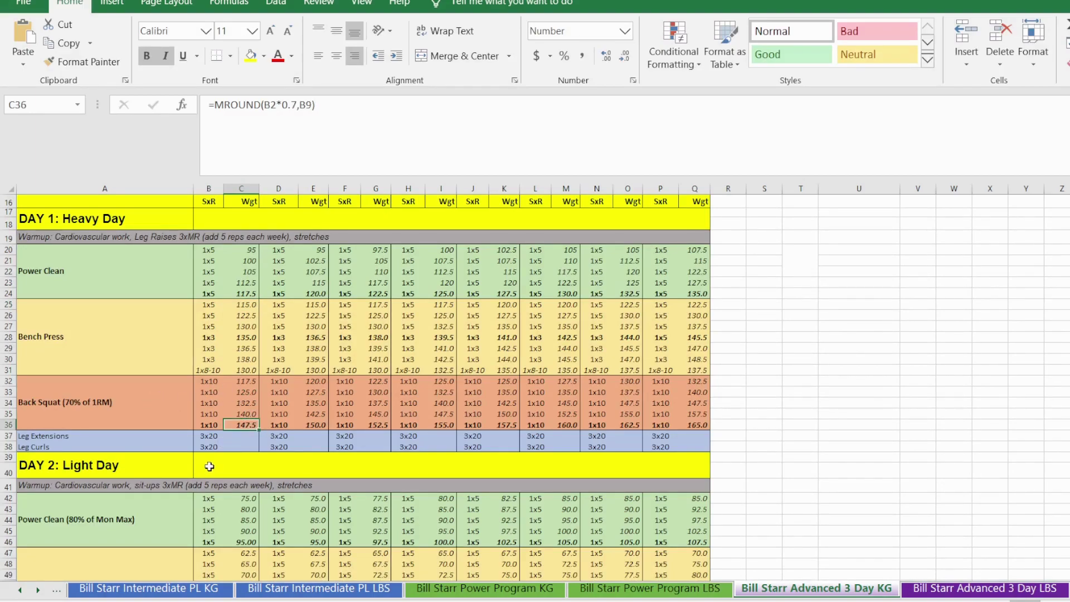
double_click(236, 424)
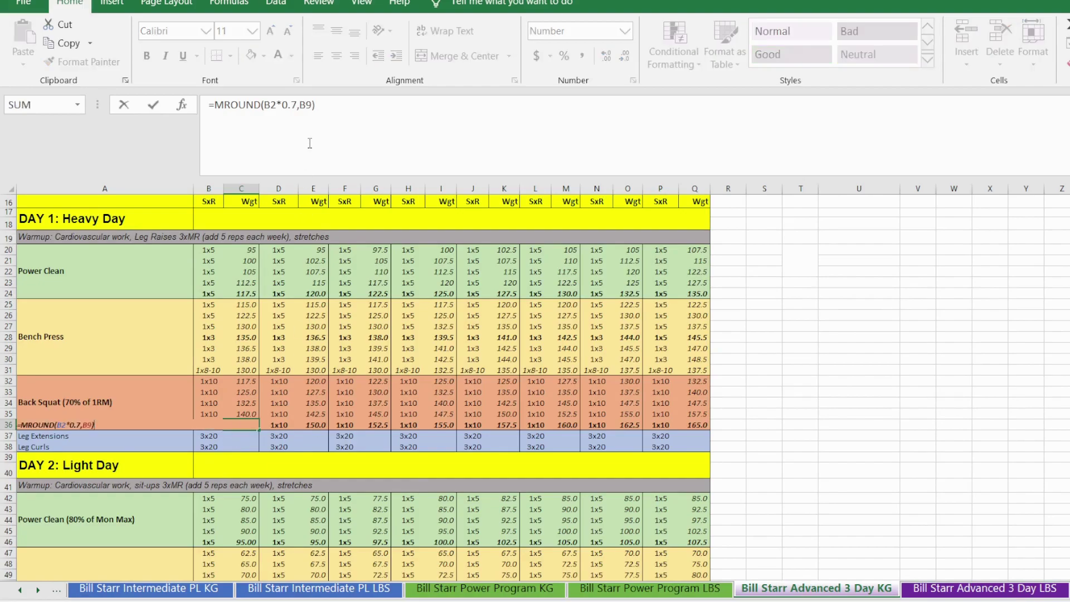
double_click(289, 105)
scroll(189, 290, up, 5)
scroll(192, 456, down, 7)
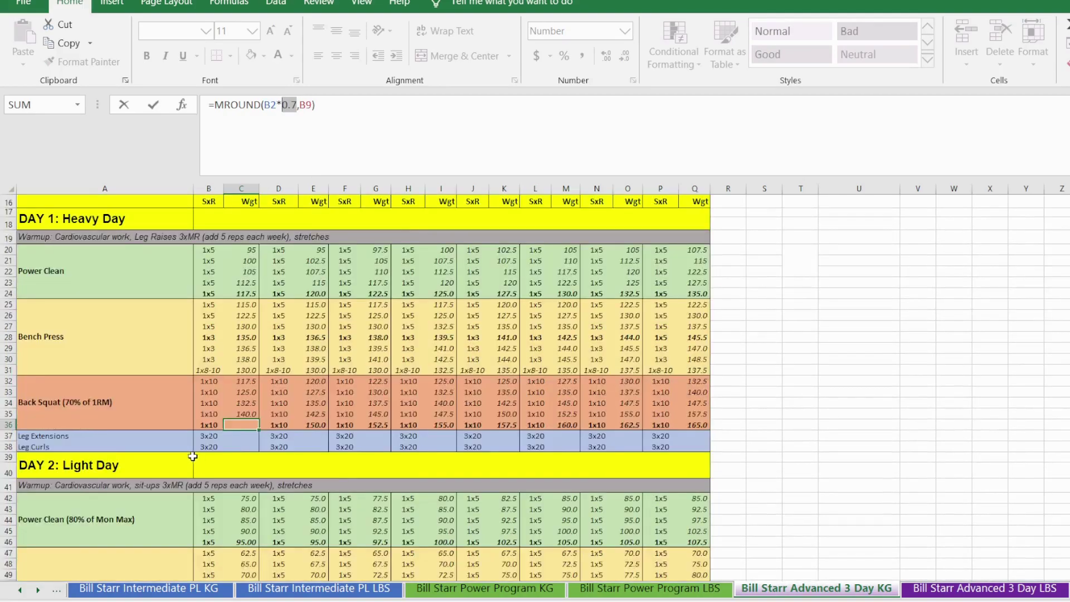
key(Return)
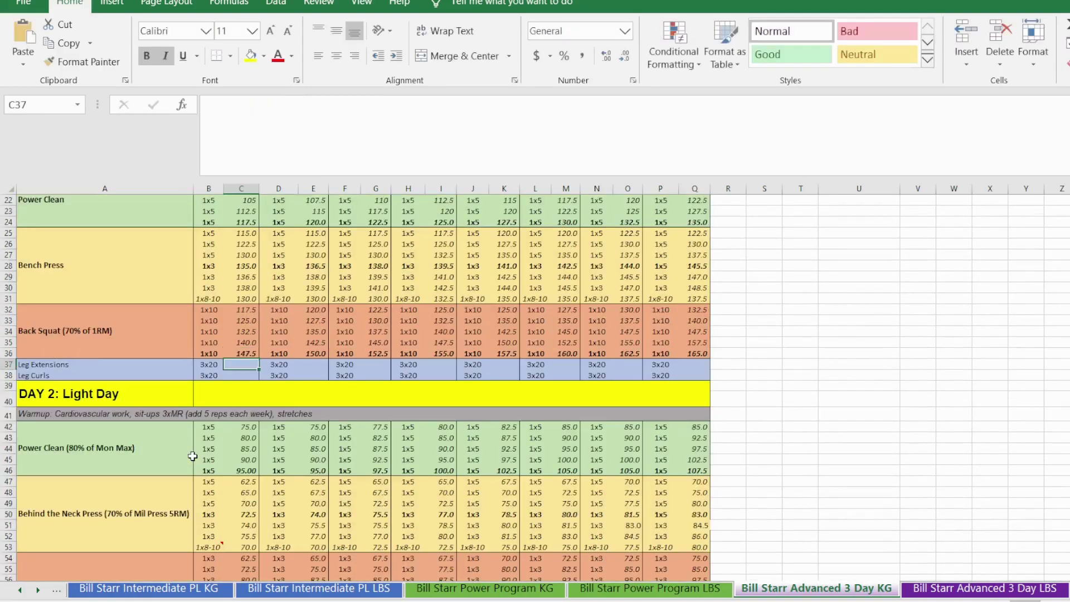
Step: Inspect the percentage formulas of the Week 1 Back Squat ramp-up sets in C32 through C35
click(238, 311)
drag(238, 311, 243, 342)
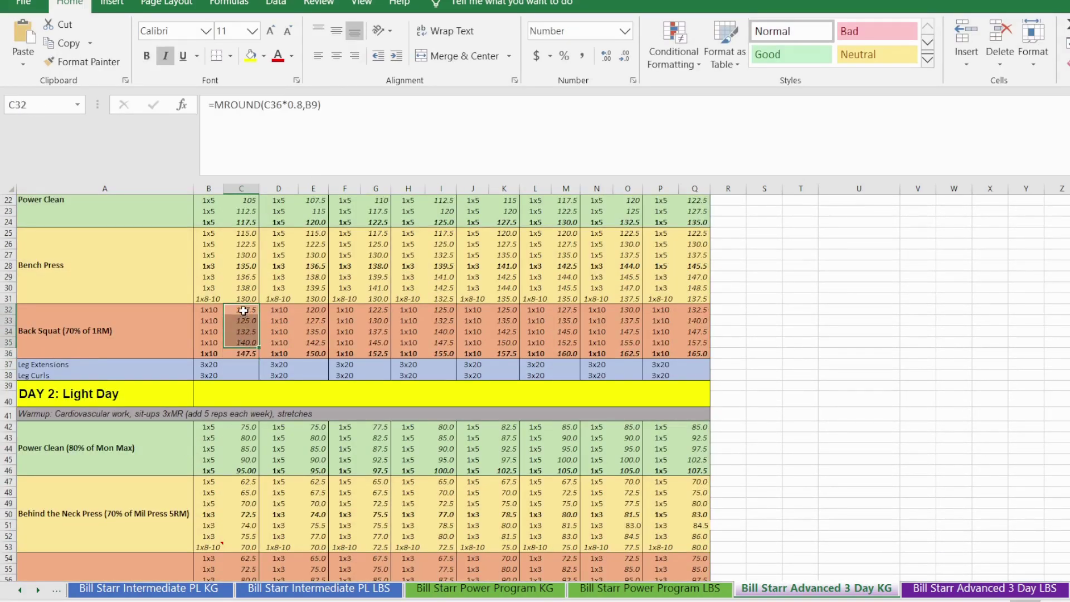
click(243, 311)
key(Down)
key(Down)
key(Down)
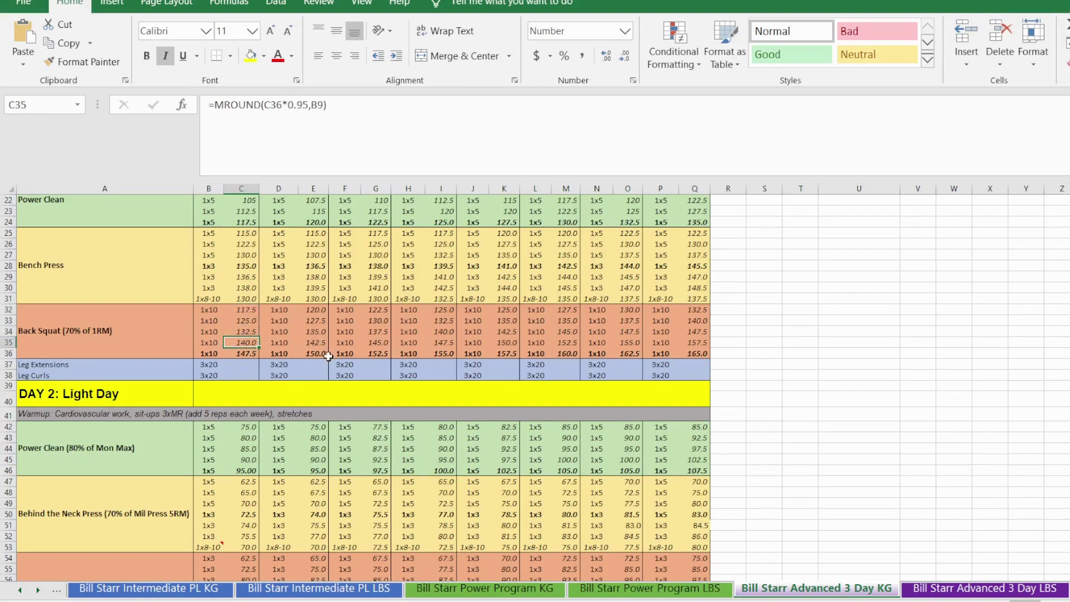
Step: Inspect the Week 2 and Week 3 Bench Press top-set formulas in E28 and G28, which add the pressing increment in B12
scroll(273, 332, up, 3)
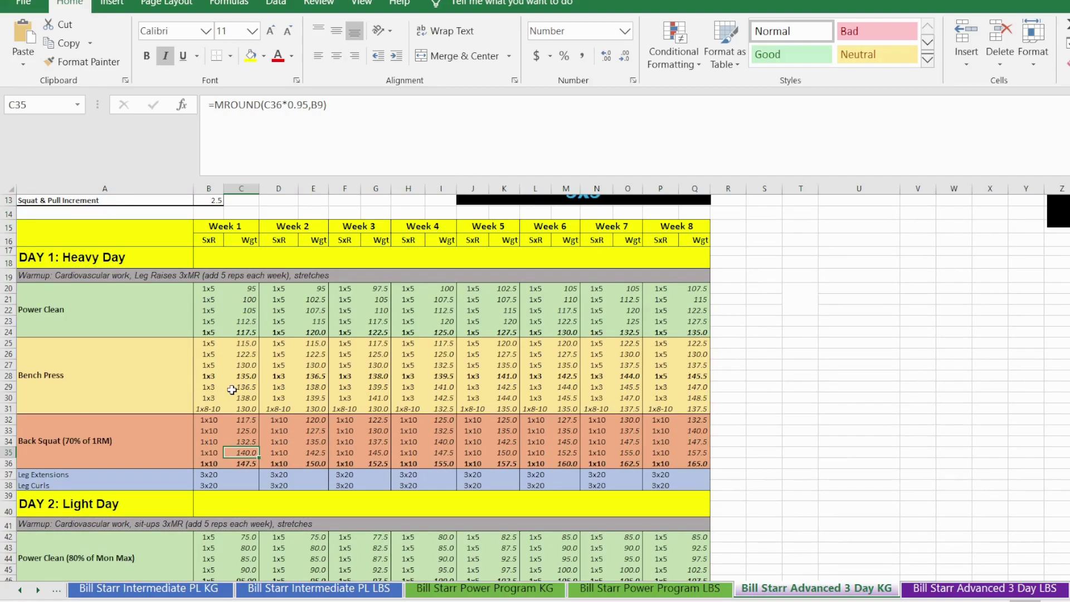
click(315, 376)
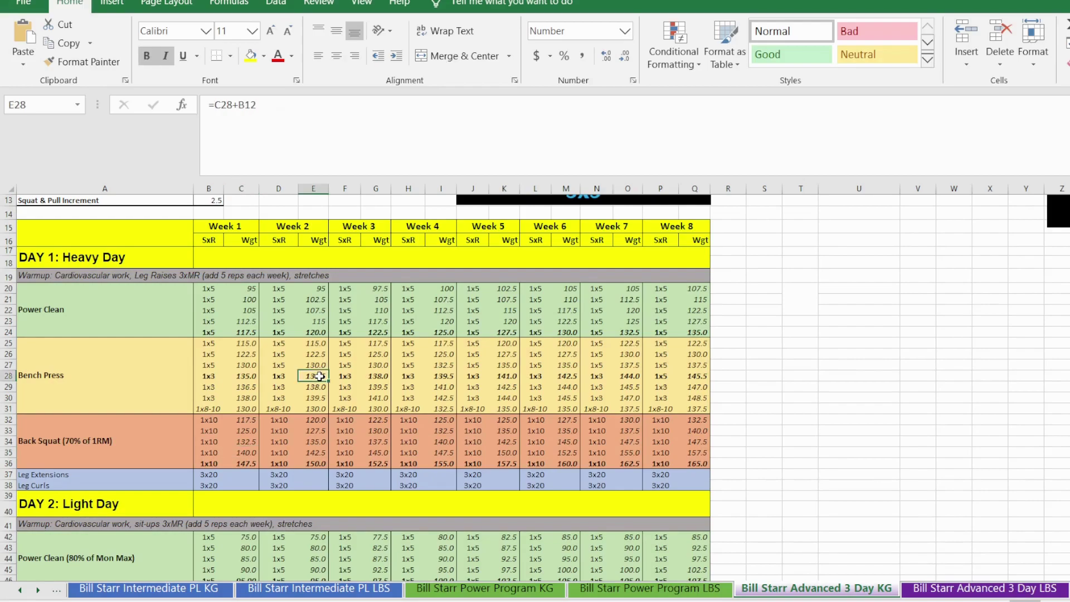
scroll(279, 333, up, 2)
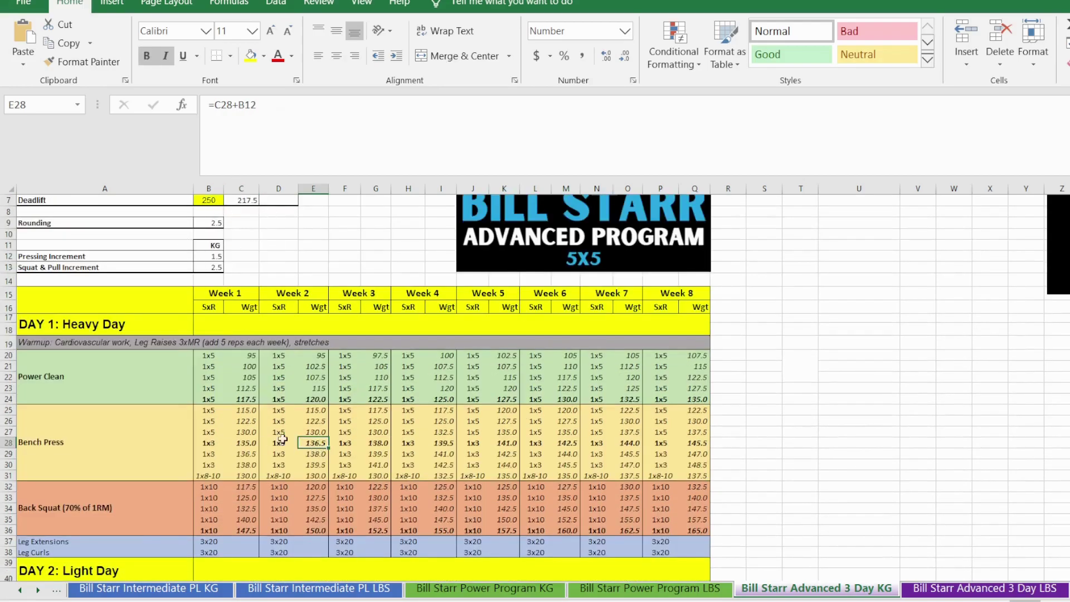
double_click(326, 443)
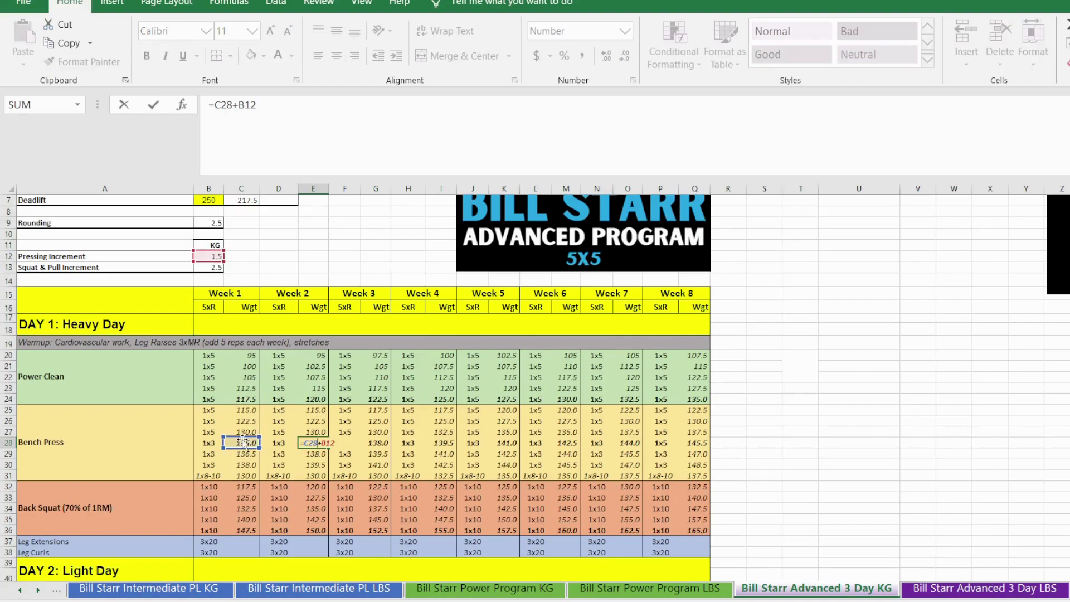
key(Tab)
key(Tab)
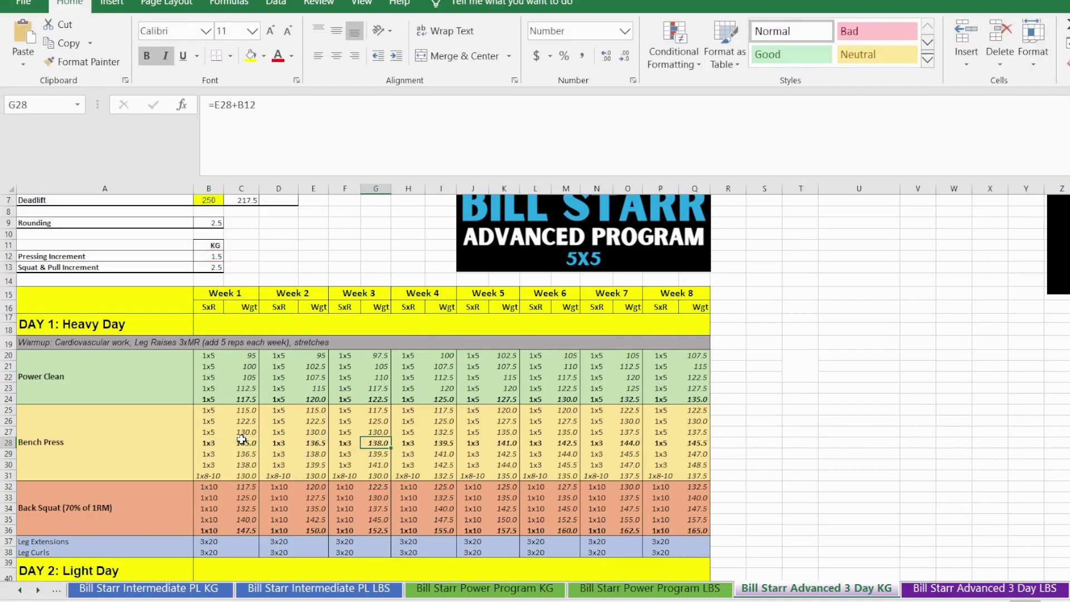
double_click(378, 441)
key(Return)
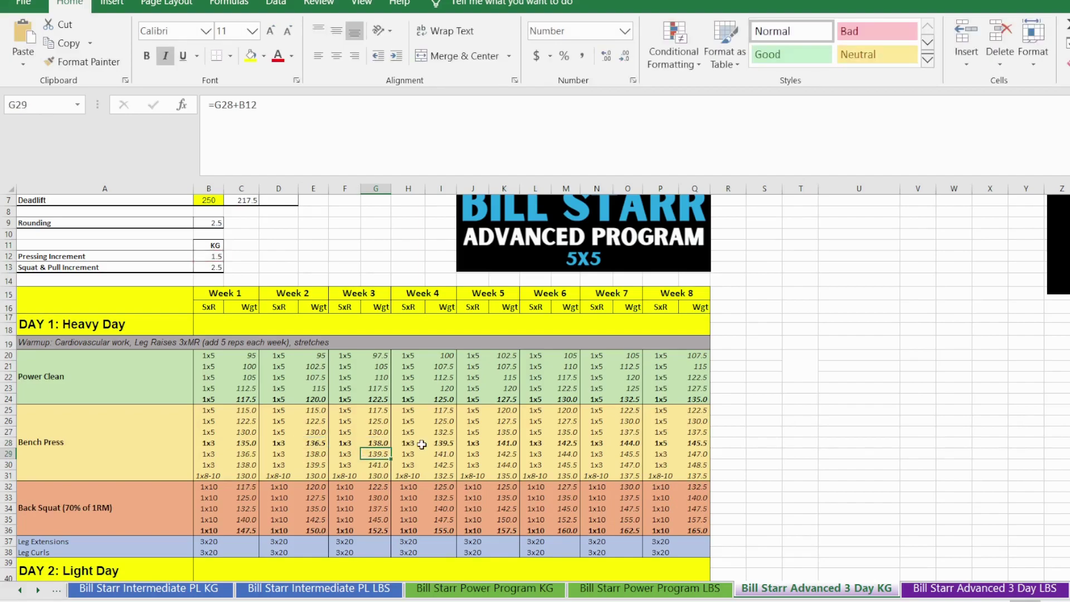
Step: Compare the Week 8 Bench Press top set in row 28 with the Bench Press 5RM in C3
scroll(467, 477, down, 1)
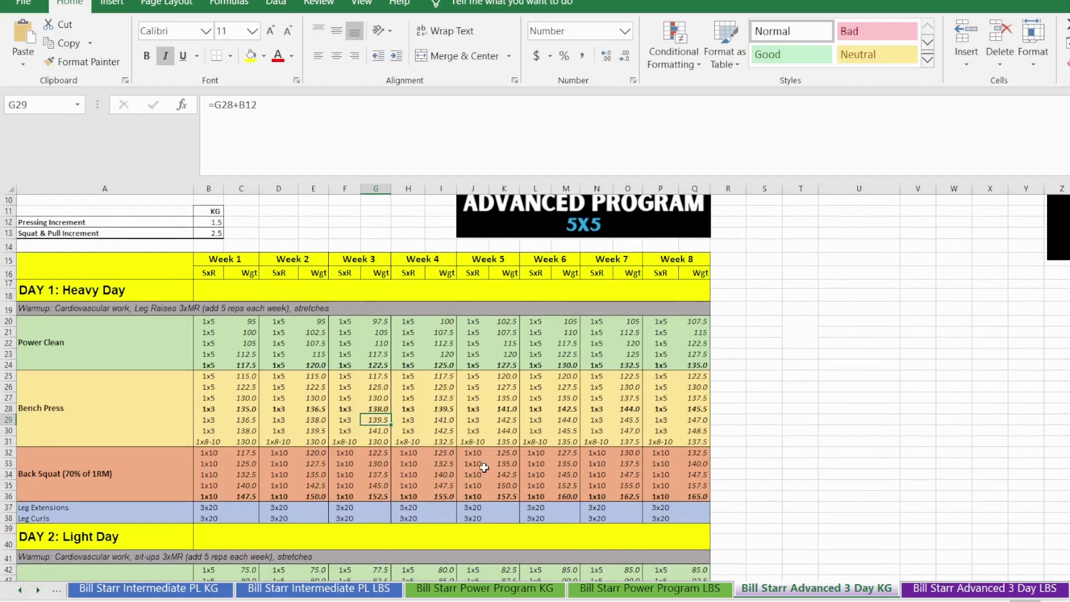
drag(660, 410, 701, 411)
click(670, 410)
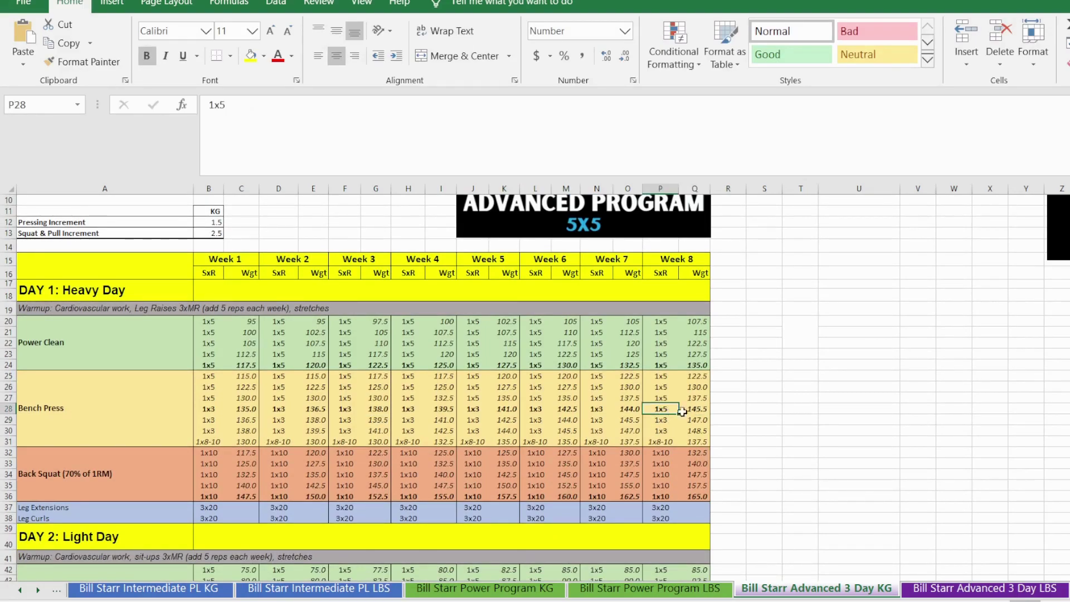
click(694, 408)
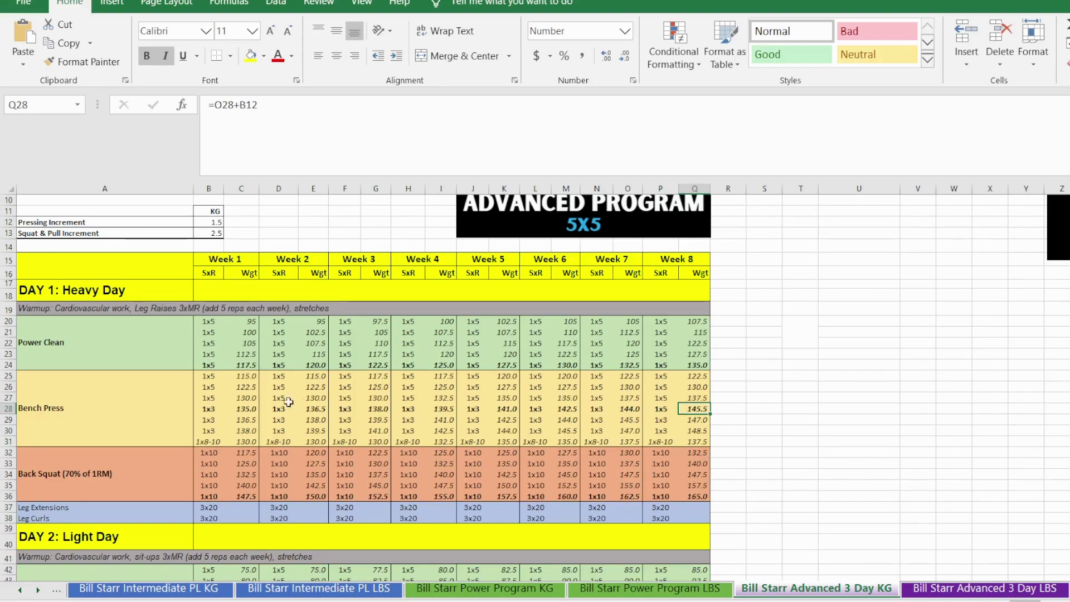
scroll(295, 404, up, 3)
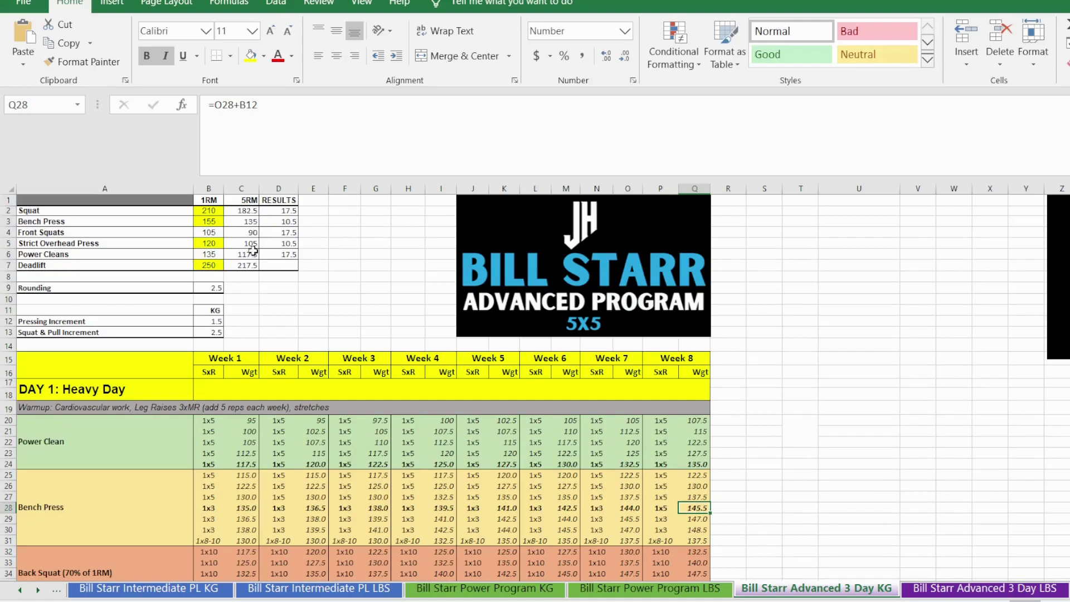
click(247, 223)
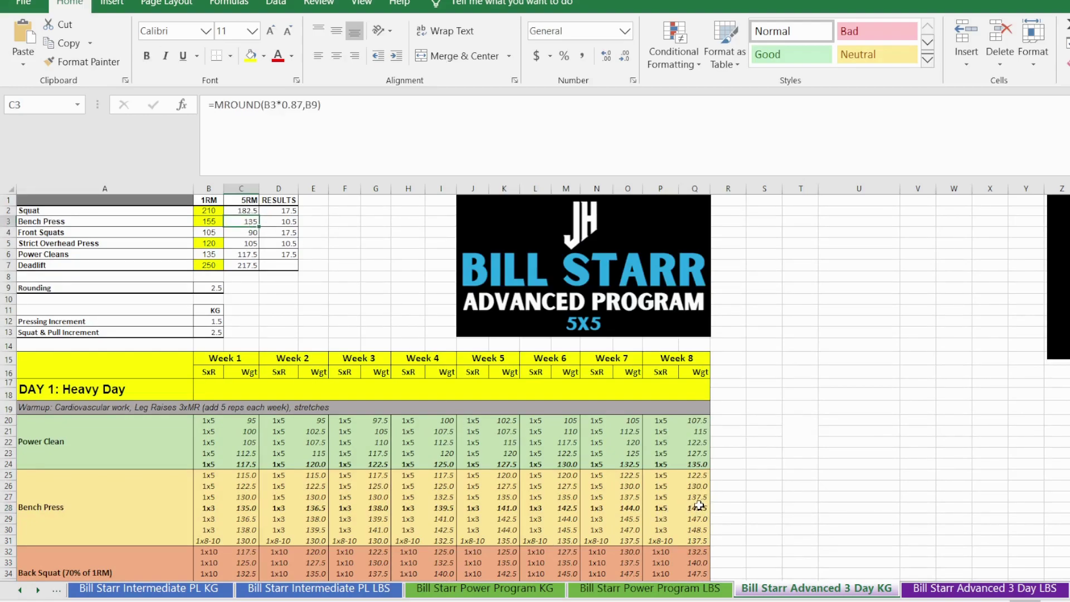
drag(699, 505, 704, 499)
click(725, 496)
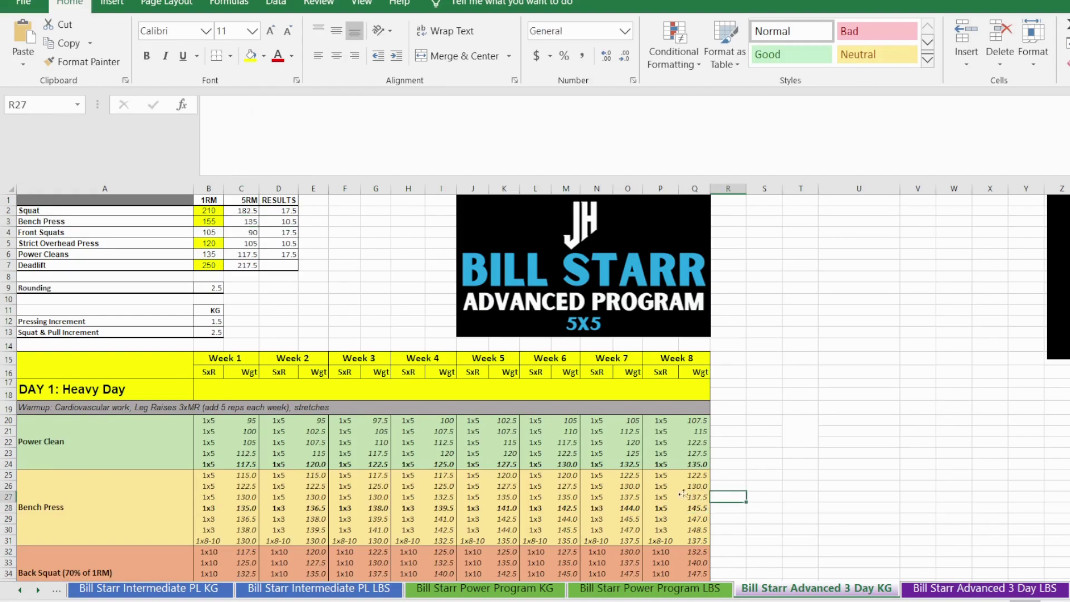
Step: Review the Day 1 Leg Extensions and Leg Curls rows across all eight weeks
scroll(727, 359, down, 3)
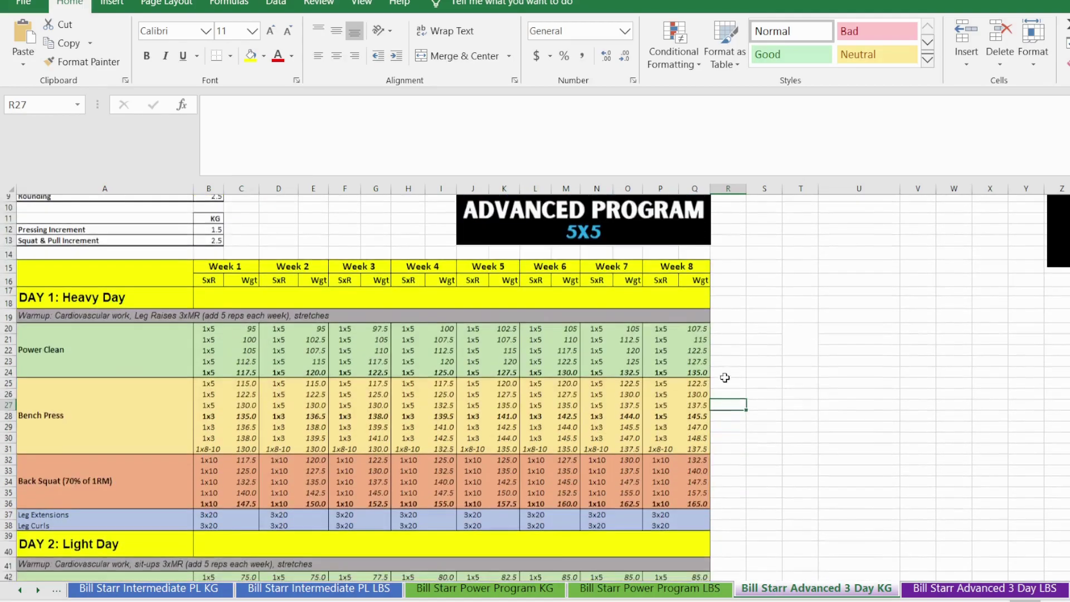
scroll(228, 307, down, 1)
scroll(237, 449, down, 1)
scroll(236, 448, down, 2)
click(58, 368)
drag(58, 368, 697, 375)
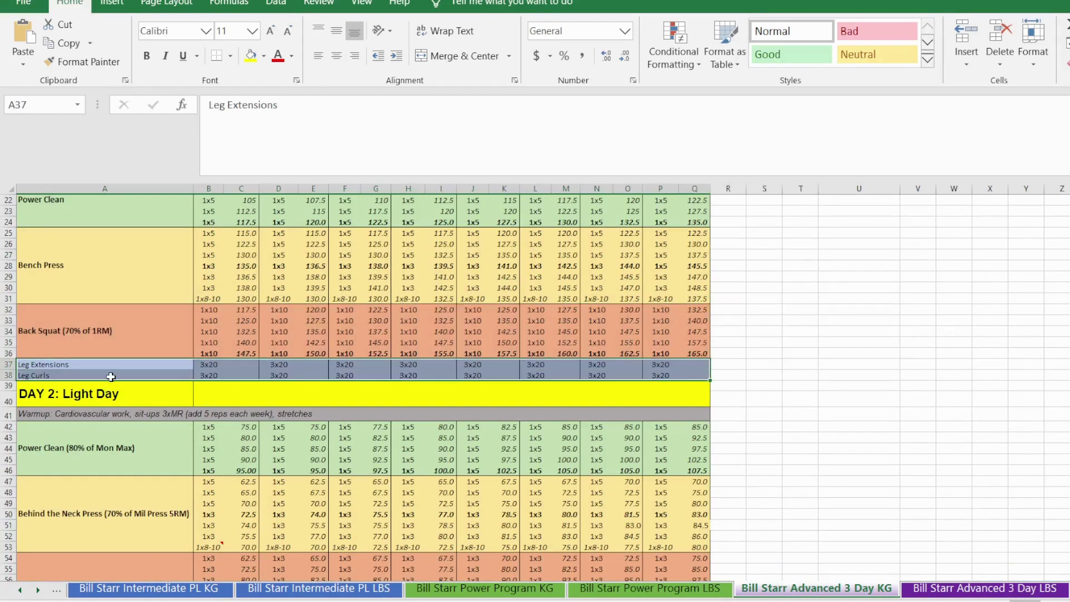
click(111, 377)
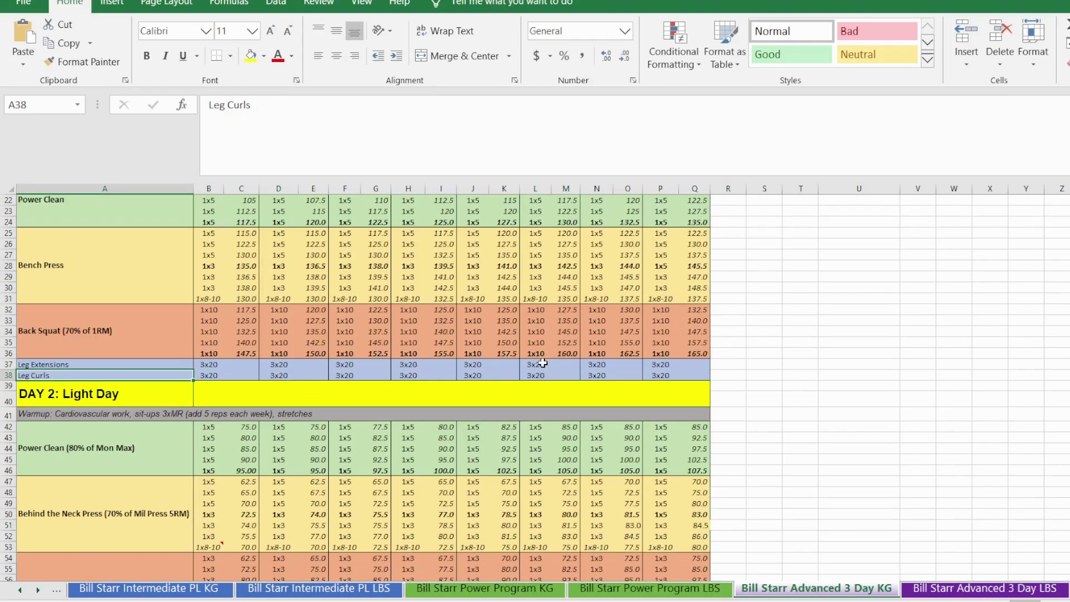
Step: Compare the Day 1 main lifts in A20:A36 with the Day 2 exercises and read the Day 2 warm-up note in A41
scroll(435, 373, up, 3)
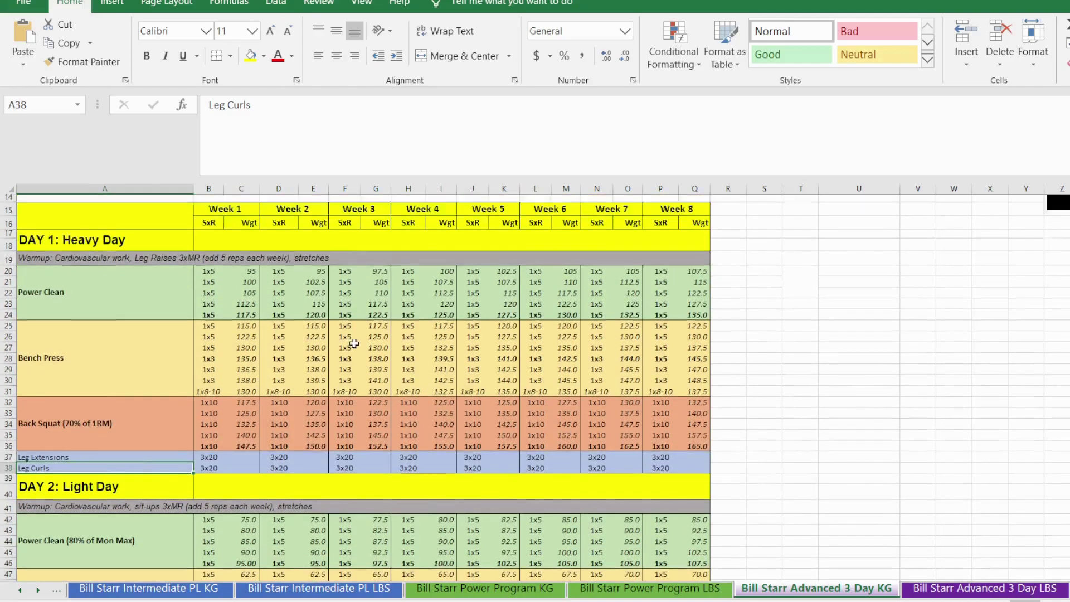
scroll(354, 345, up, 2)
drag(83, 338, 77, 475)
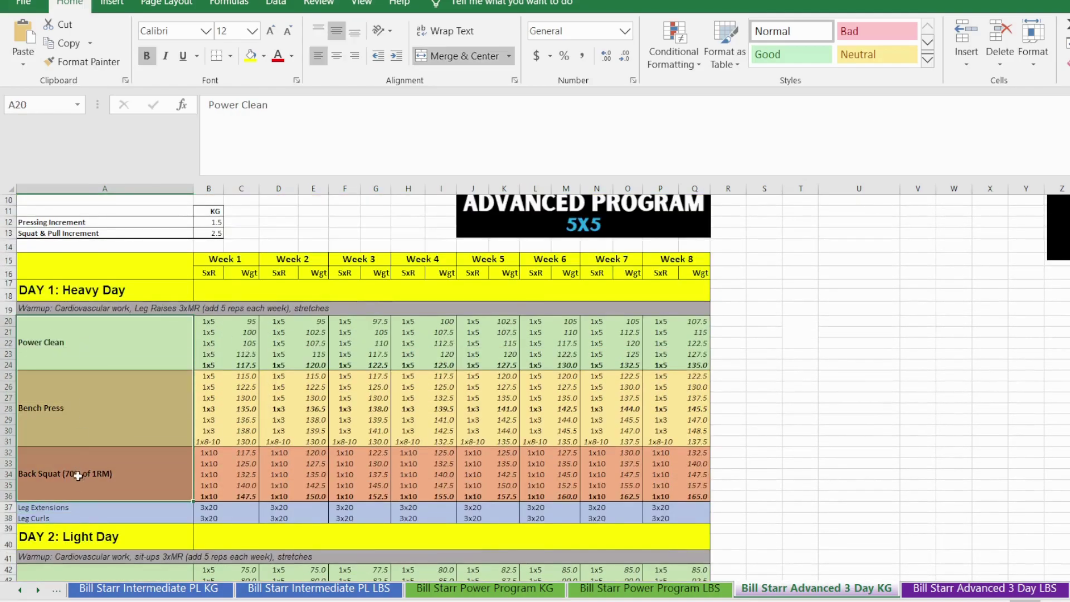
scroll(78, 475, down, 5)
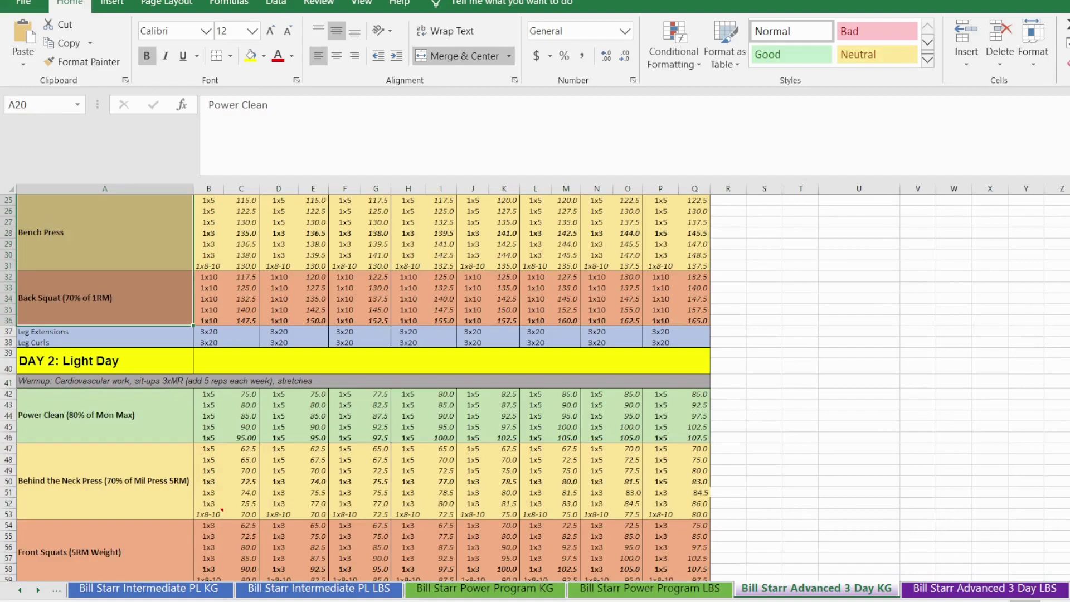
scroll(356, 385, down, 2)
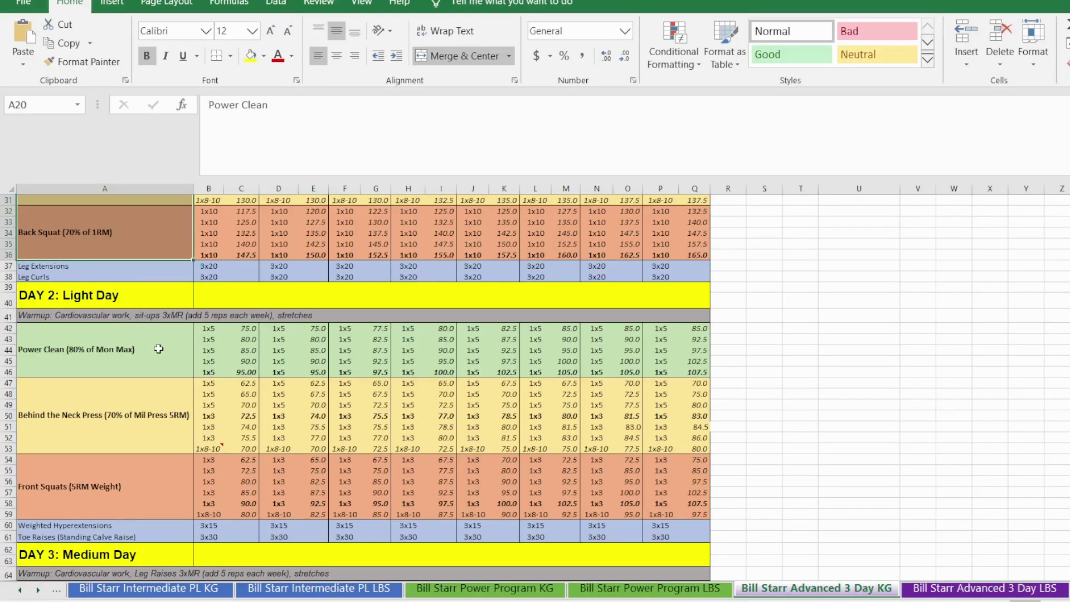
scroll(158, 348, up, 7)
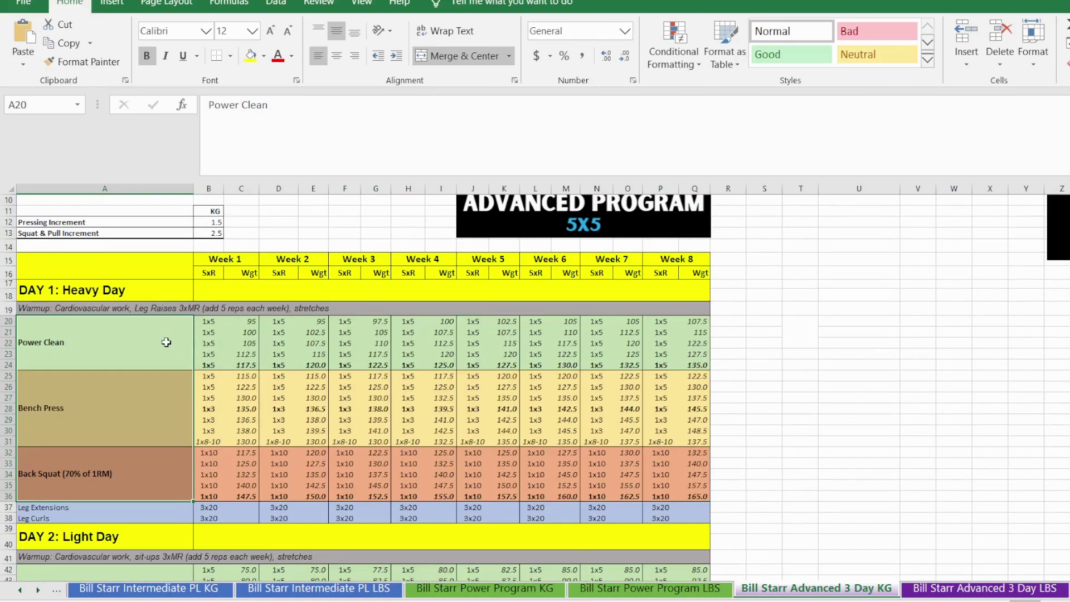
scroll(176, 353, down, 5)
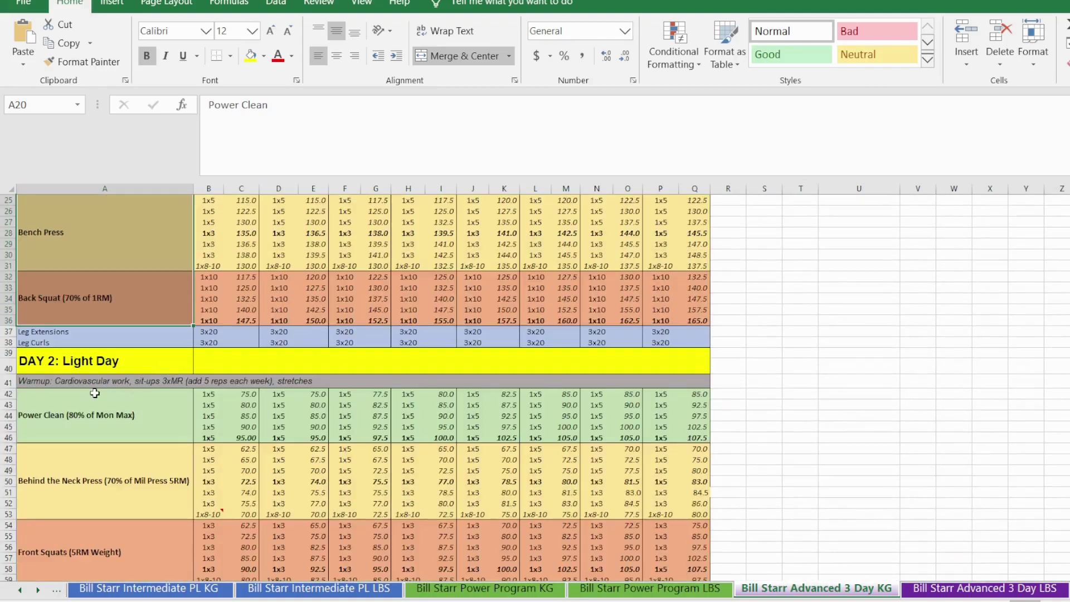
click(61, 385)
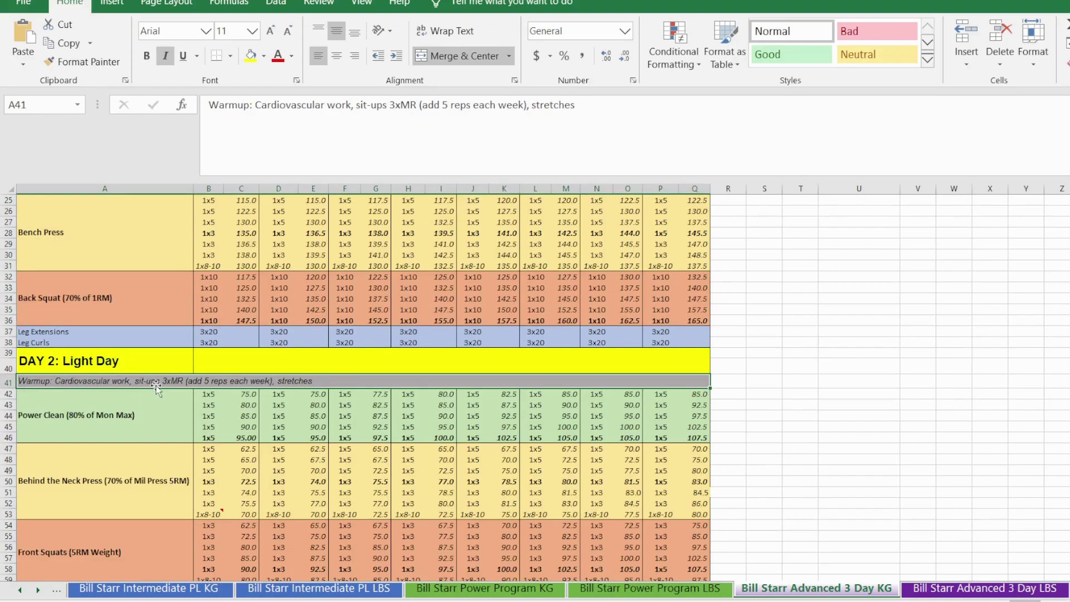
scroll(145, 398, down, 2)
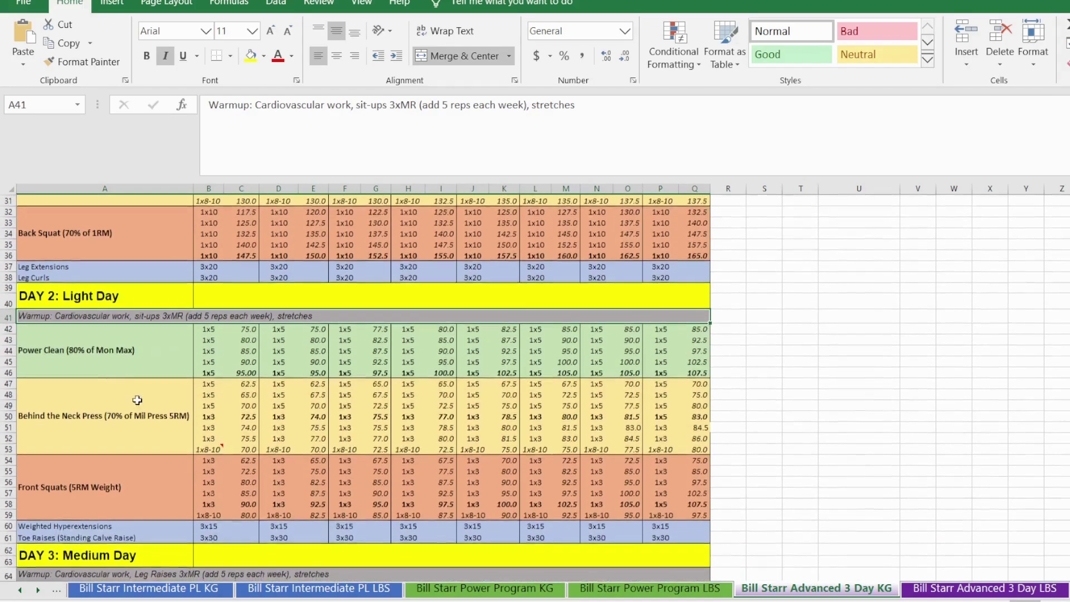
Step: Inspect the Day 2 Week 1 Power Clean top-set formula in C46, focusing on its 0.8 multiplier and the Day 1 reference C24
click(97, 370)
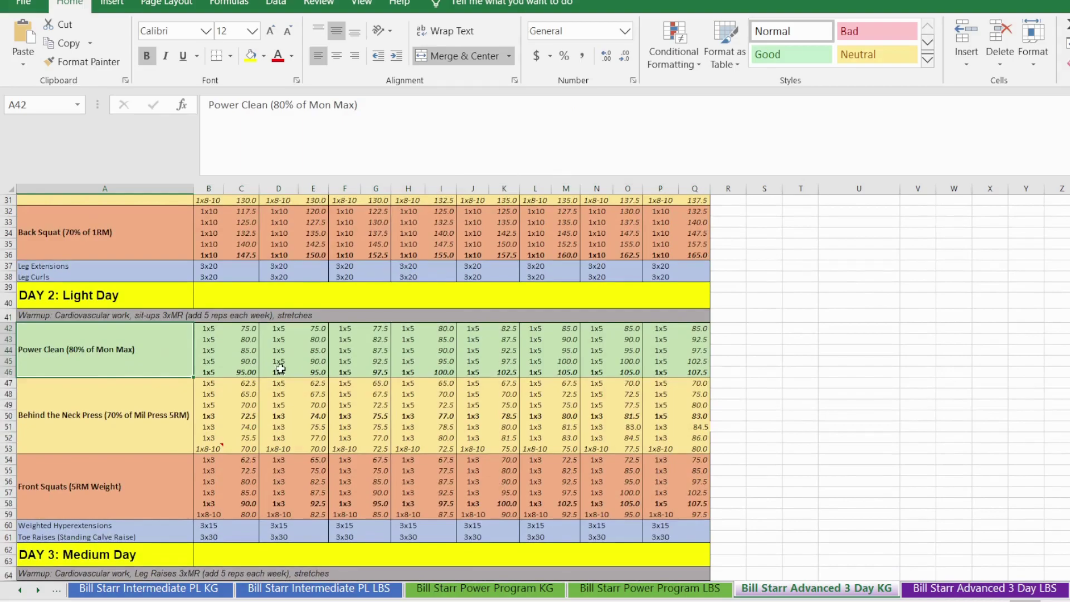
double_click(231, 368)
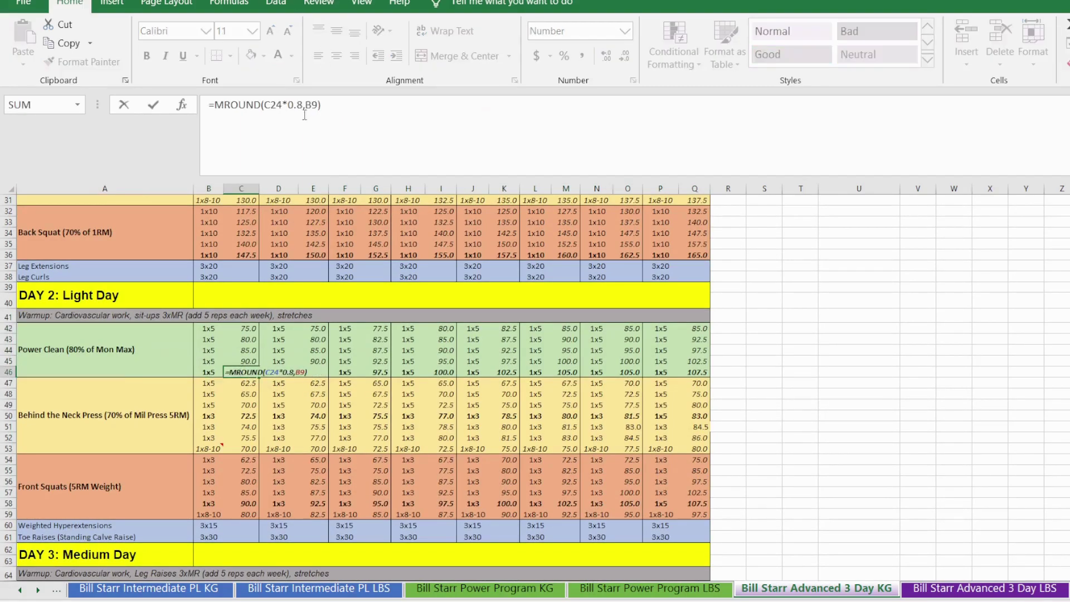
drag(301, 106, 288, 106)
scroll(255, 311, up, 6)
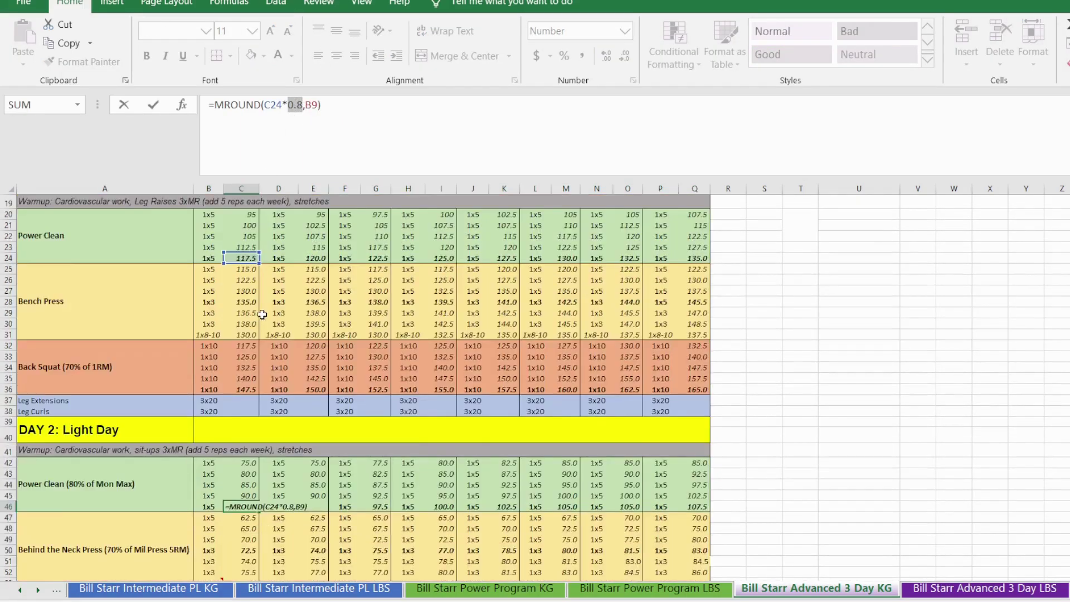
scroll(239, 346, down, 6)
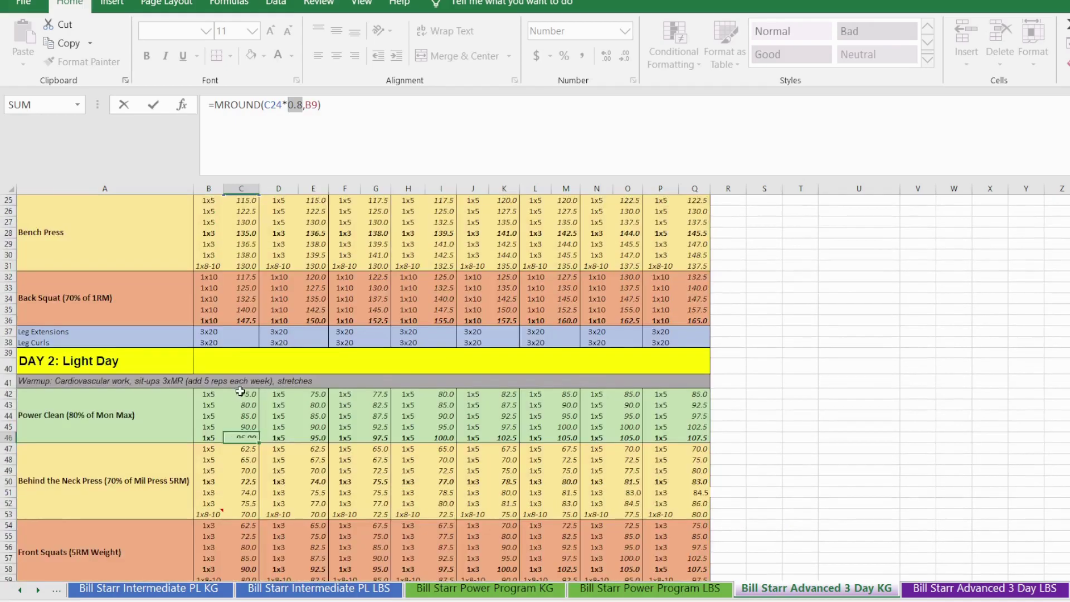
key(Return)
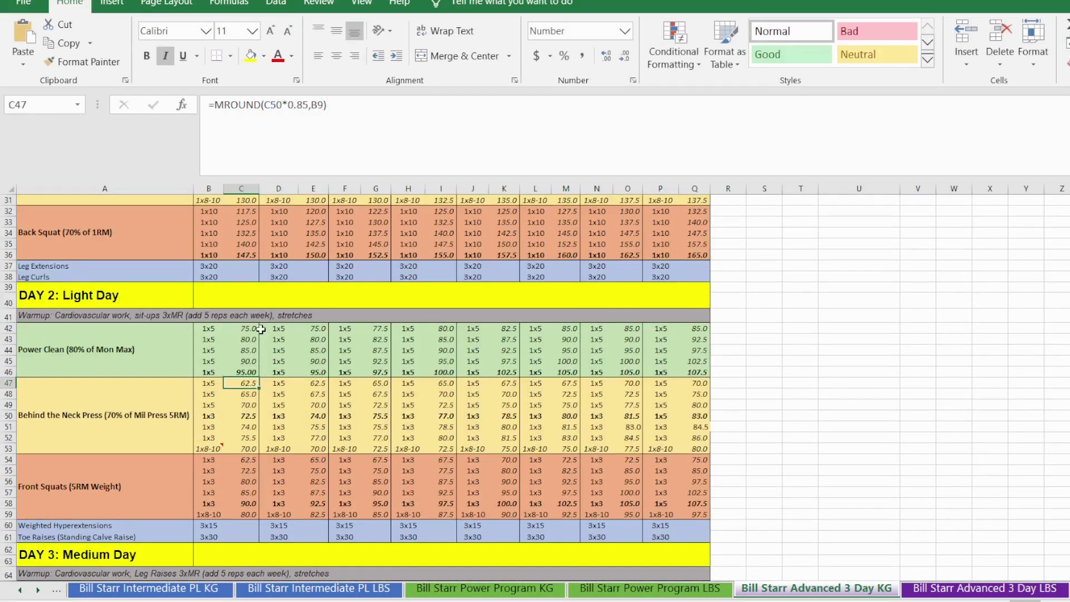
Step: Review the Day 2 Power Clean top sets in C46:Q46 and the Week 1 ramp-up set formulas in C42 through C45
drag(556, 376, 703, 374)
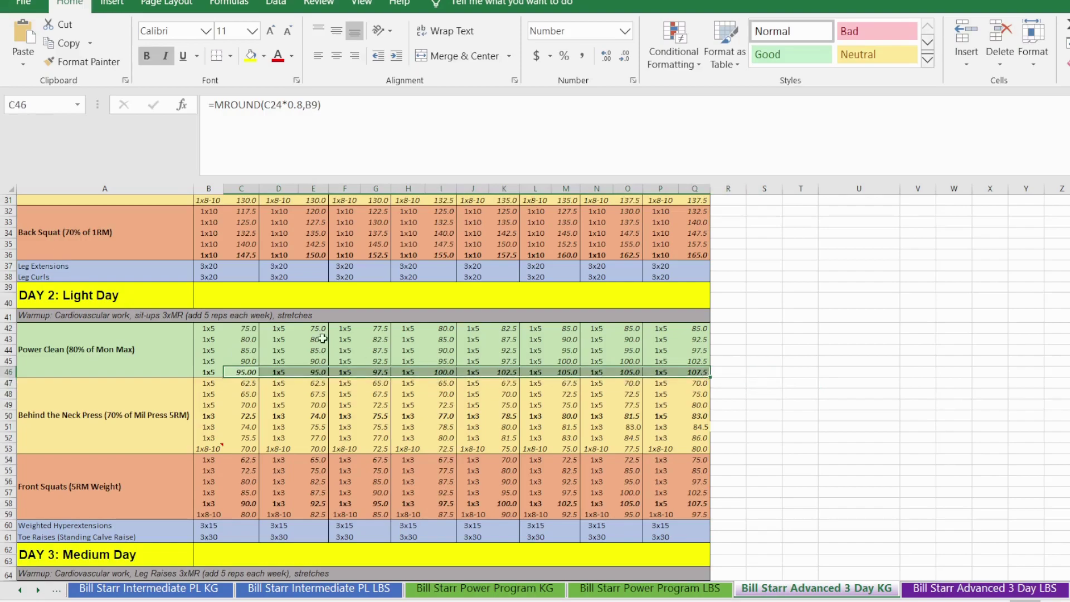
click(248, 328)
key(Down)
key(Down)
key(Down)
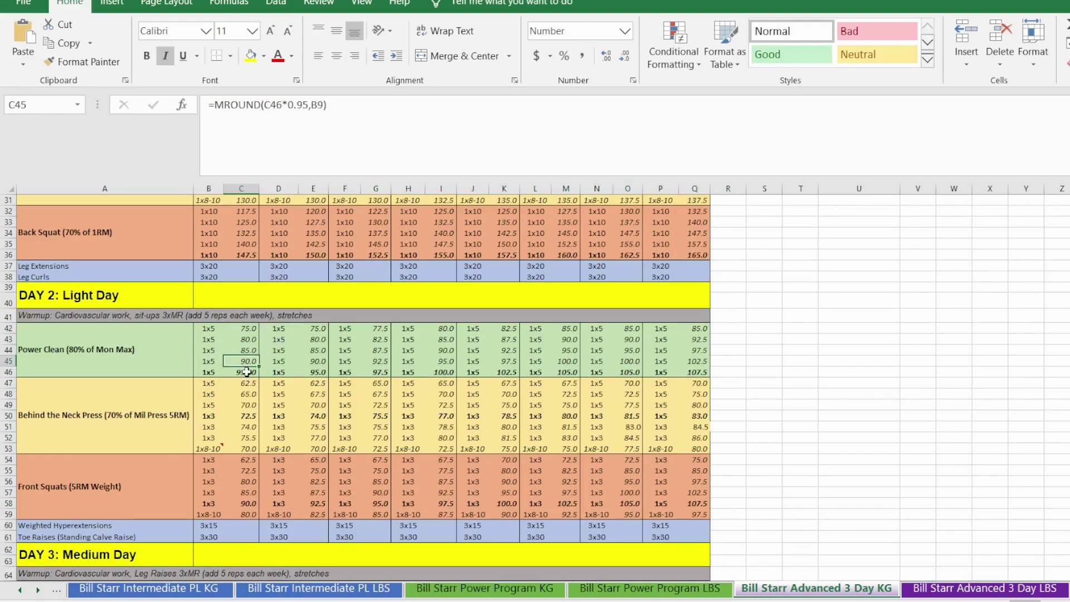
Step: Inspect the Day 2 Week 2 Power Clean top-set formula in E46 and trace its reference to Day 1 cell E24
click(319, 375)
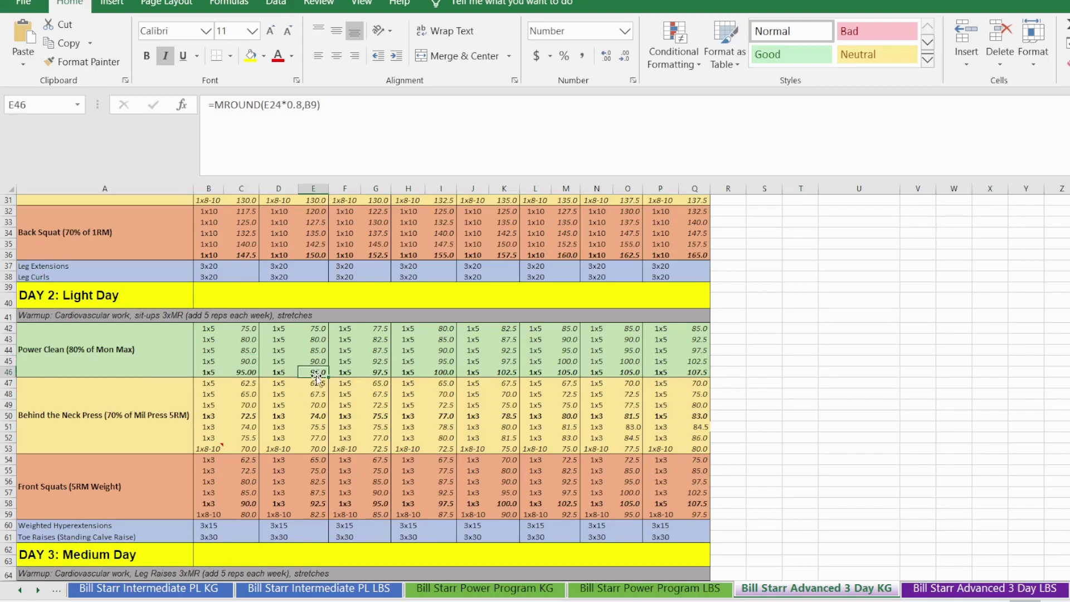
double_click(320, 371)
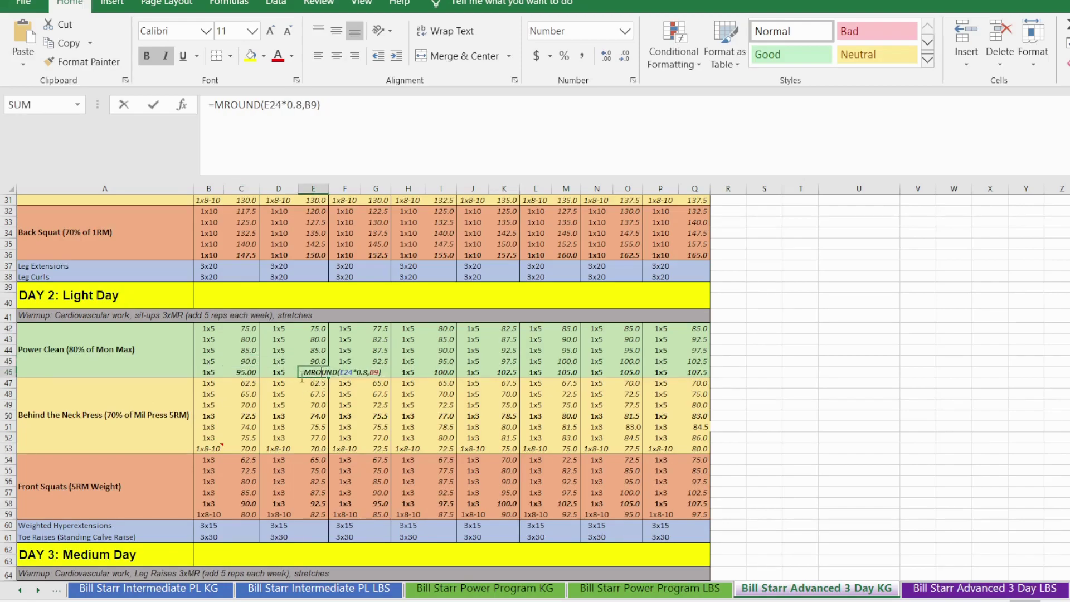
key(Return)
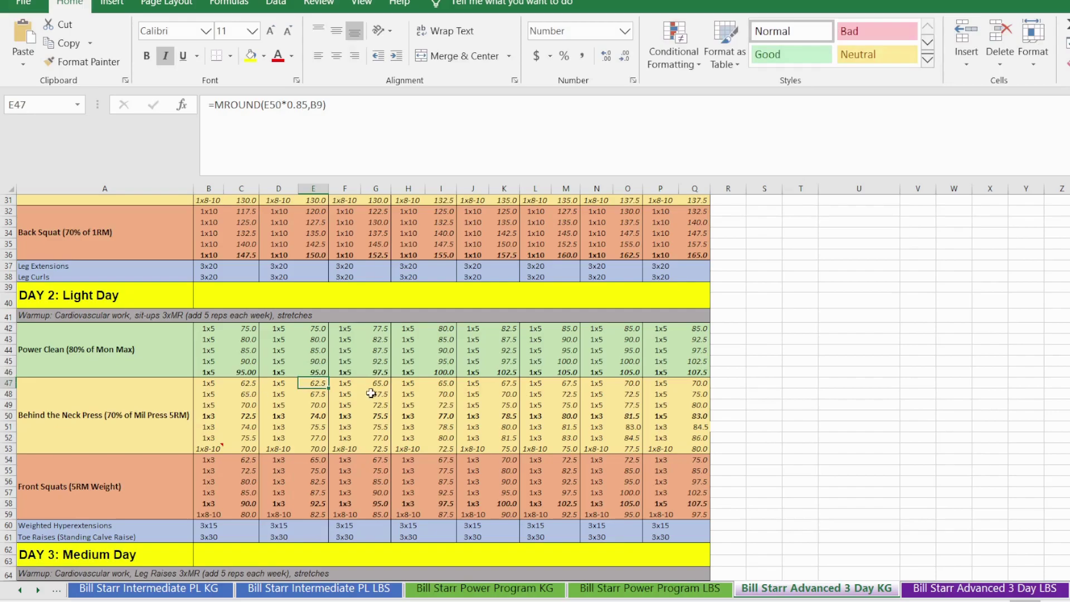
click(320, 371)
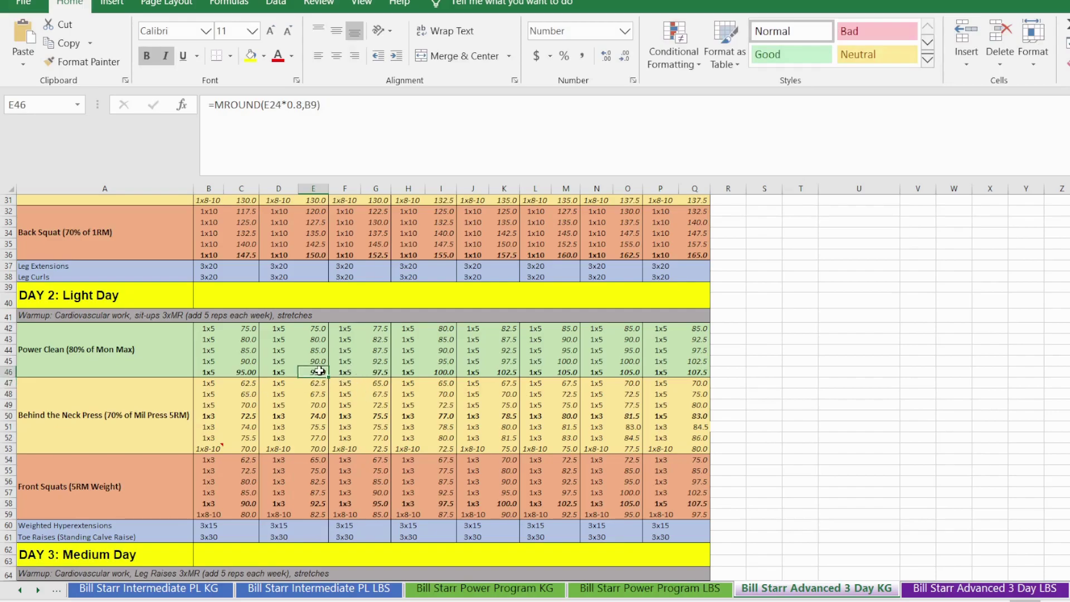
double_click(320, 371)
scroll(318, 390, up, 8)
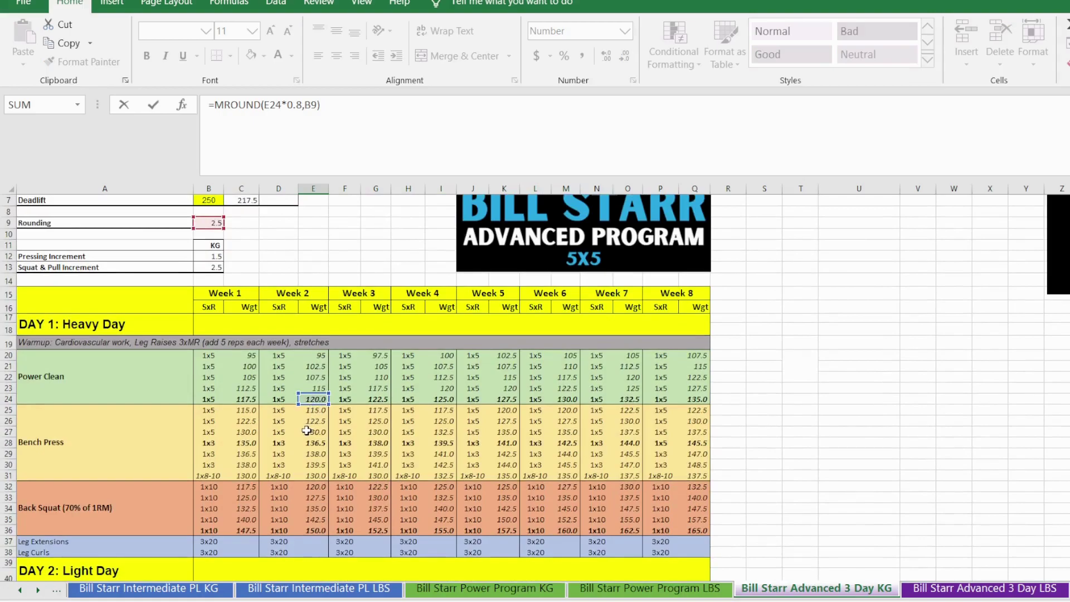
key(Return)
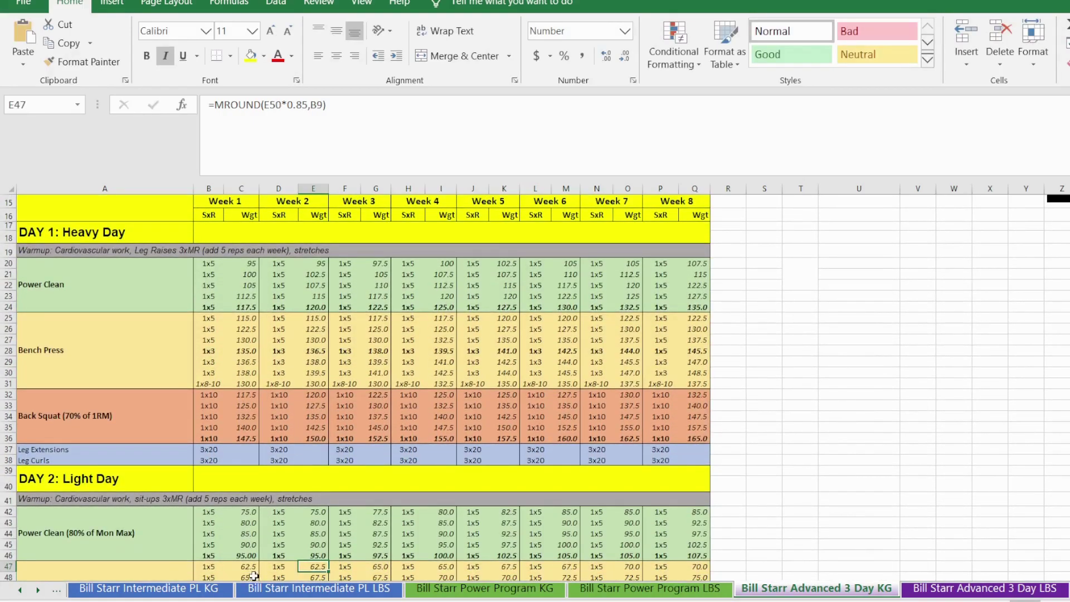
Step: Compare the Day 2 Power Clean top set in E46 with the Day 1 Week 2 top-set formula in E24
scroll(253, 569, down, 1)
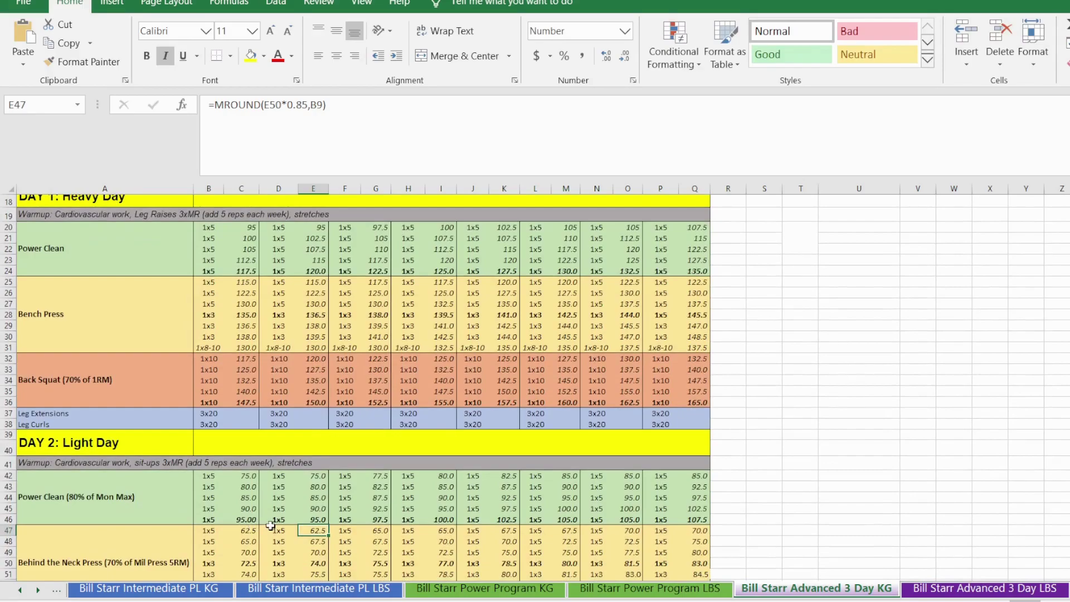
click(313, 519)
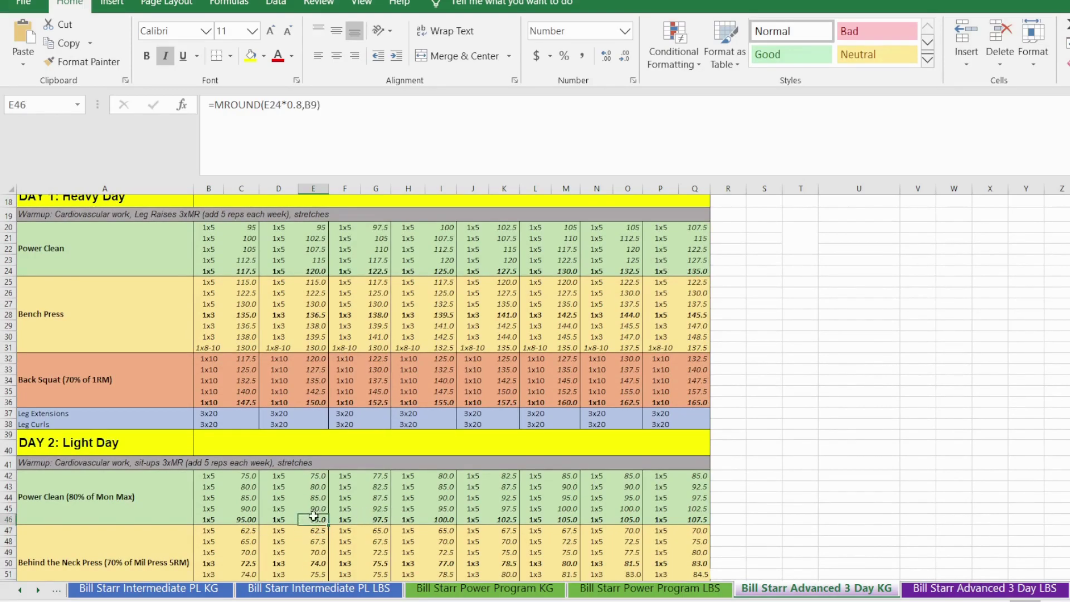
scroll(300, 464, up, 5)
scroll(322, 418, down, 5)
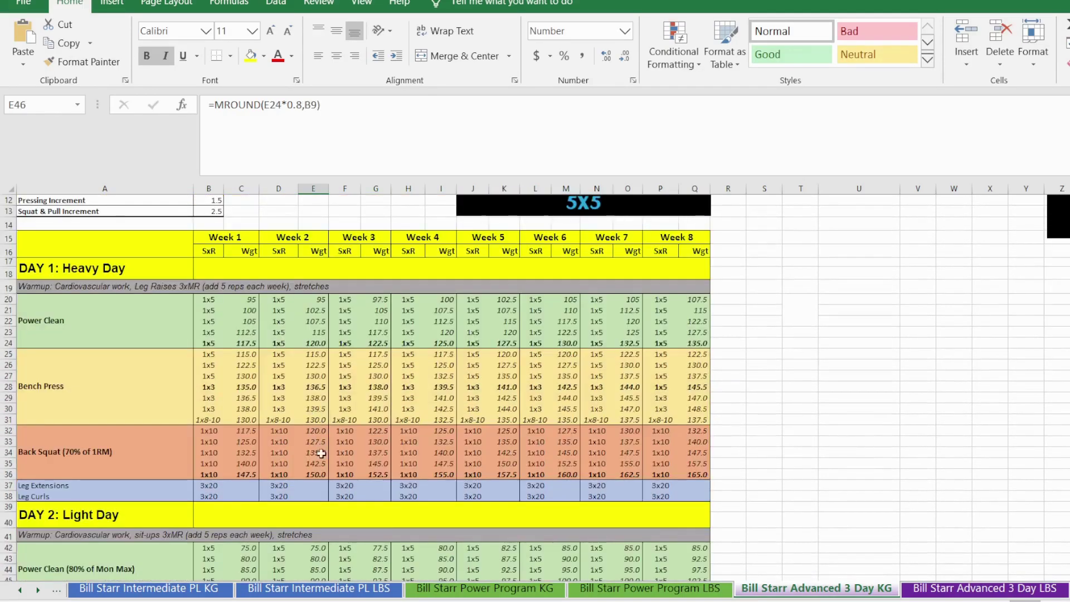
scroll(334, 435, up, 3)
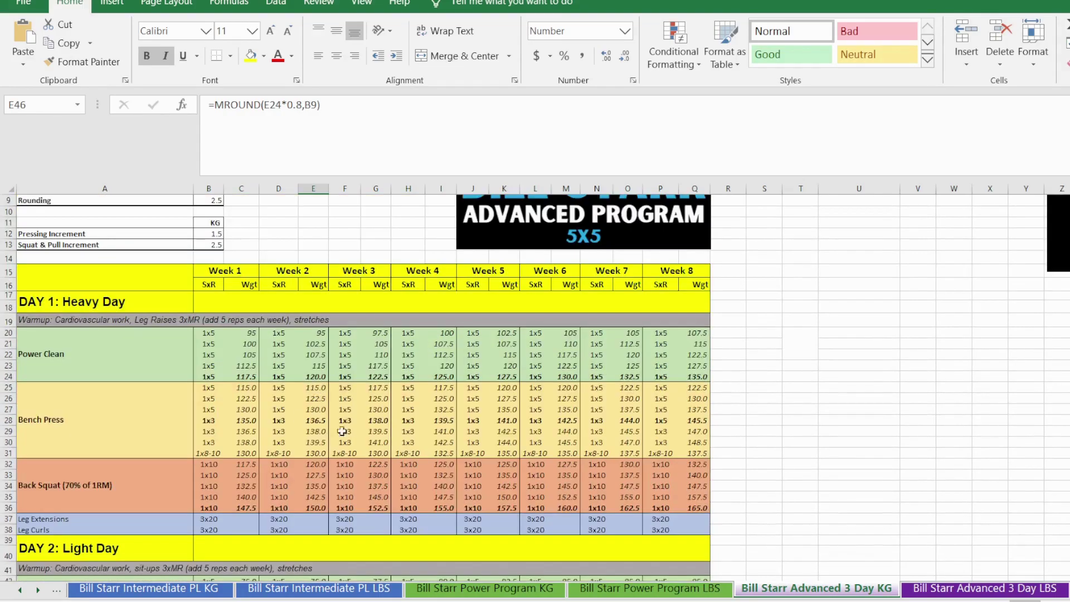
click(316, 377)
scroll(320, 434, down, 5)
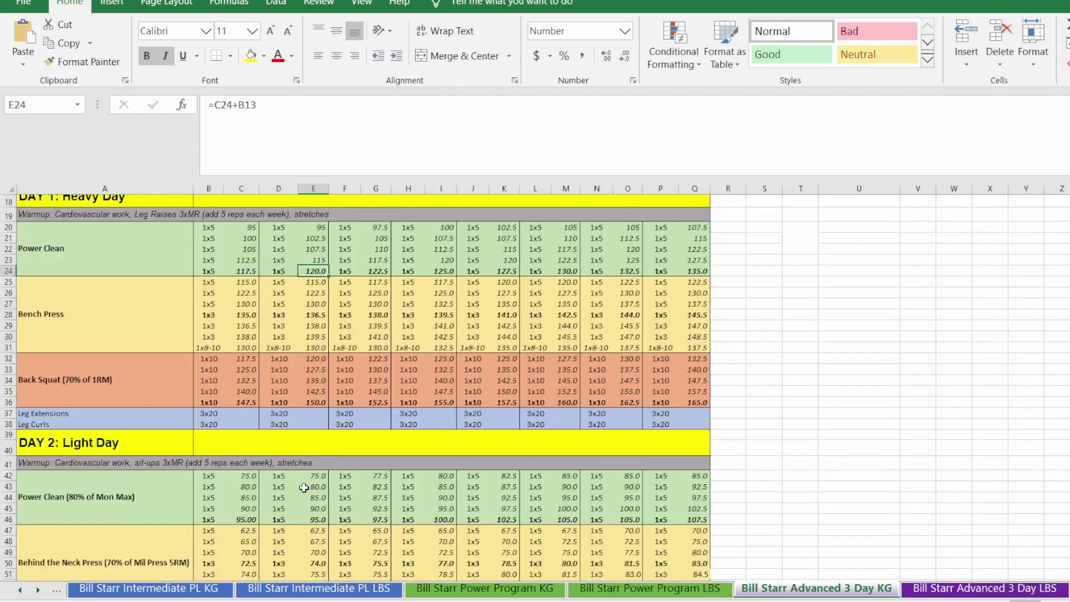
Step: Check the Week 1 Power Clean formula in C46, and trace E46's references to E24 and the rounding cell B9
click(232, 448)
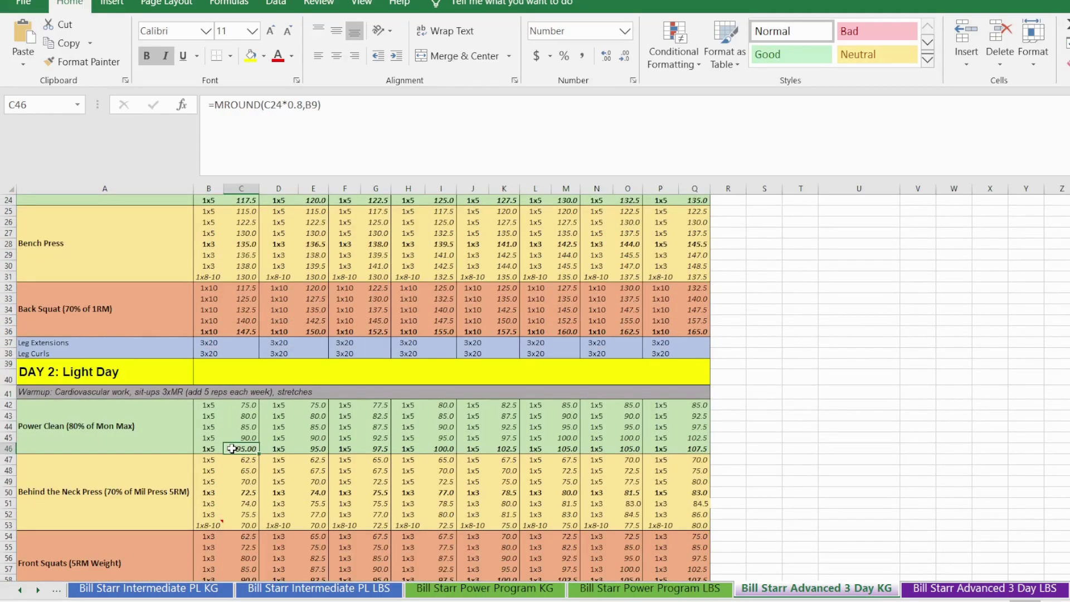
double_click(320, 449)
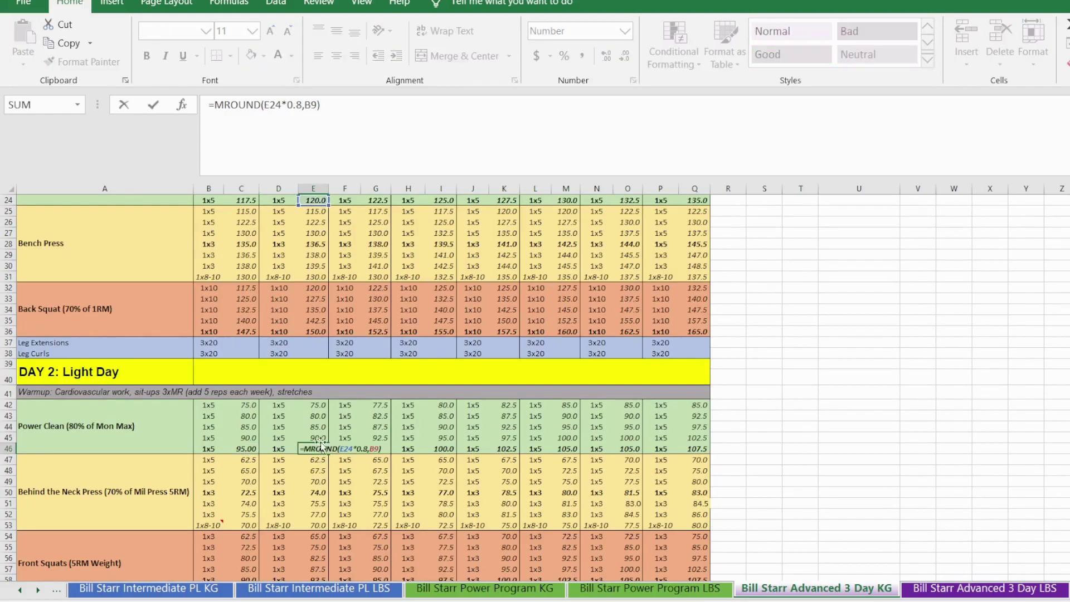
scroll(320, 446, up, 5)
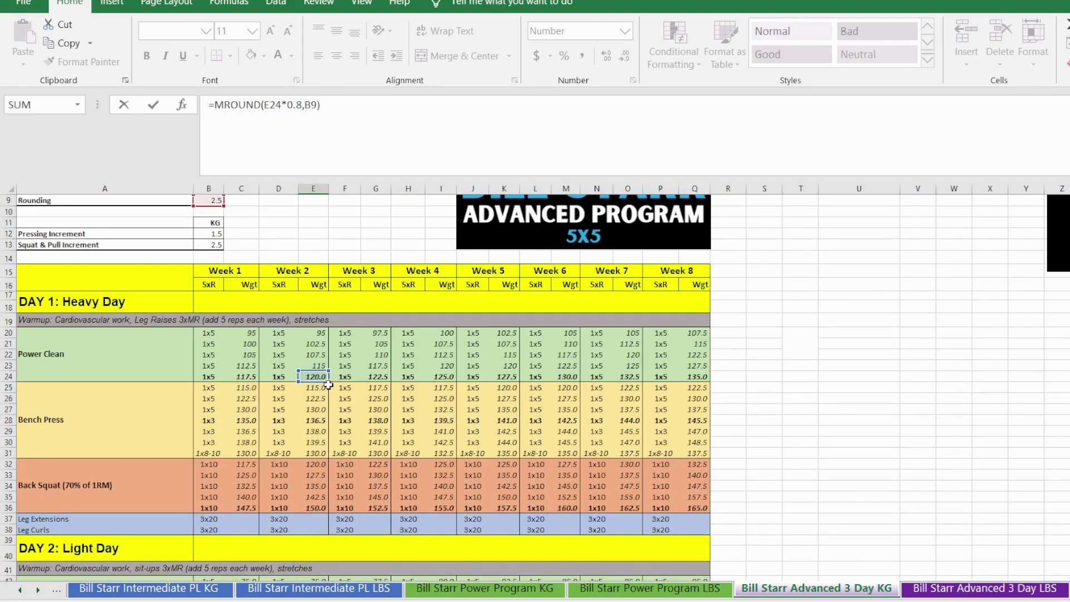
key(Return)
scroll(329, 385, down, 4)
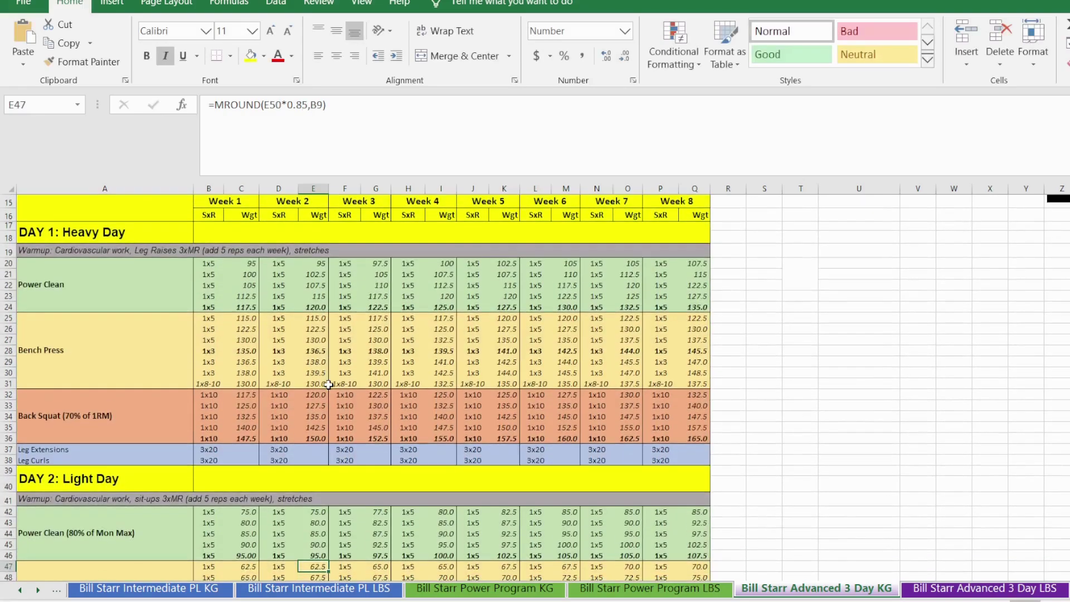
scroll(354, 510, down, 2)
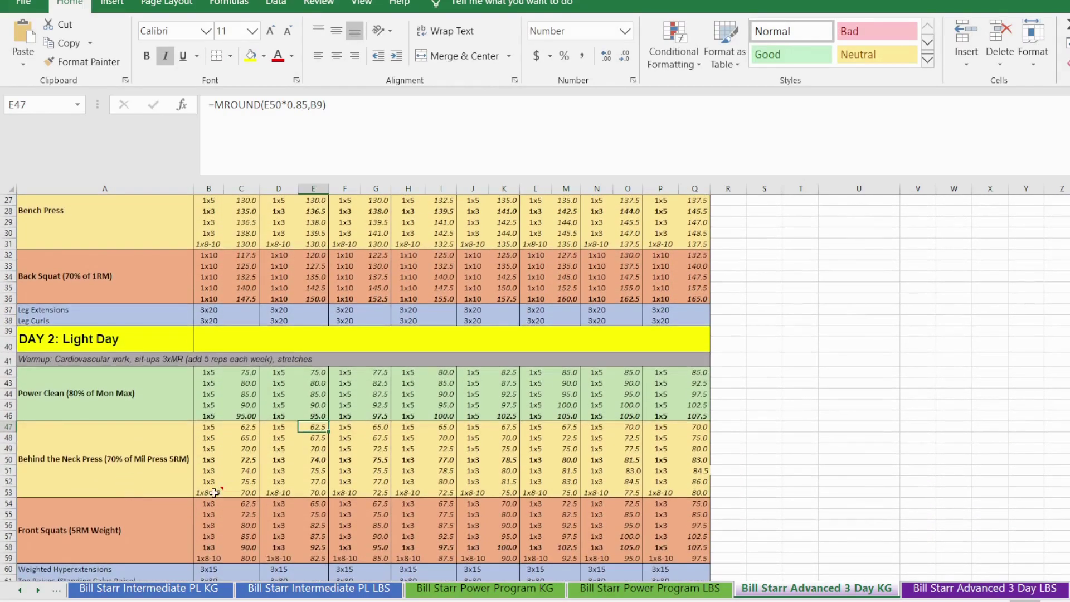
Step: Inspect the Week 1 Behind the Neck Press top-set formula in C50 and trace it to the Strict Overhead Press 5RM in C5
click(255, 459)
double_click(255, 458)
scroll(256, 412, up, 9)
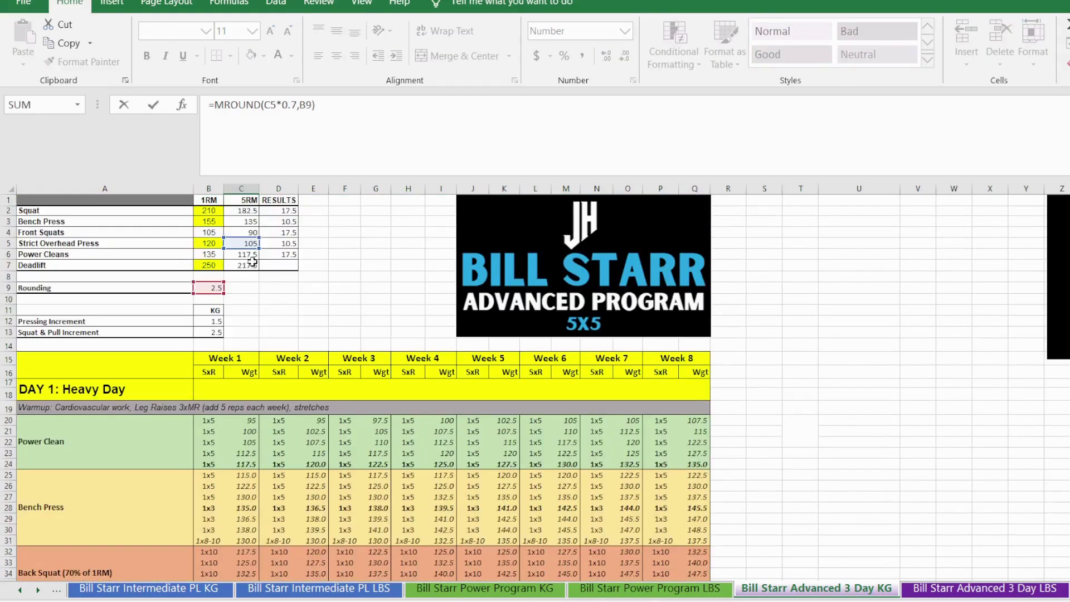
scroll(260, 264, down, 8)
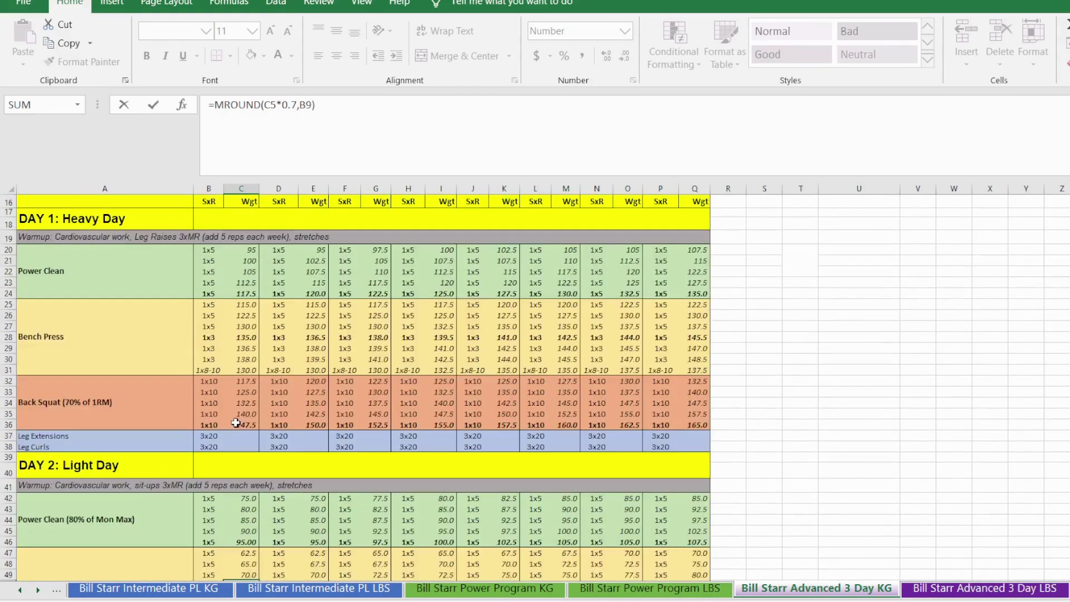
key(Return)
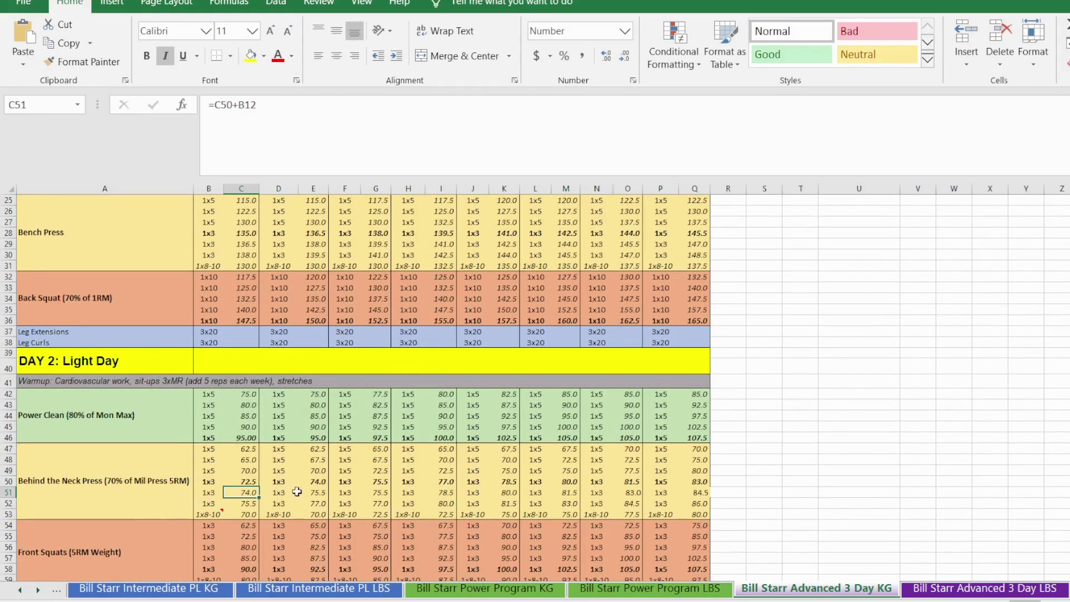
Step: Examine the 0.7 multiplier in the Behind the Neck Press formula in C50, leaving the formula as it is
click(254, 480)
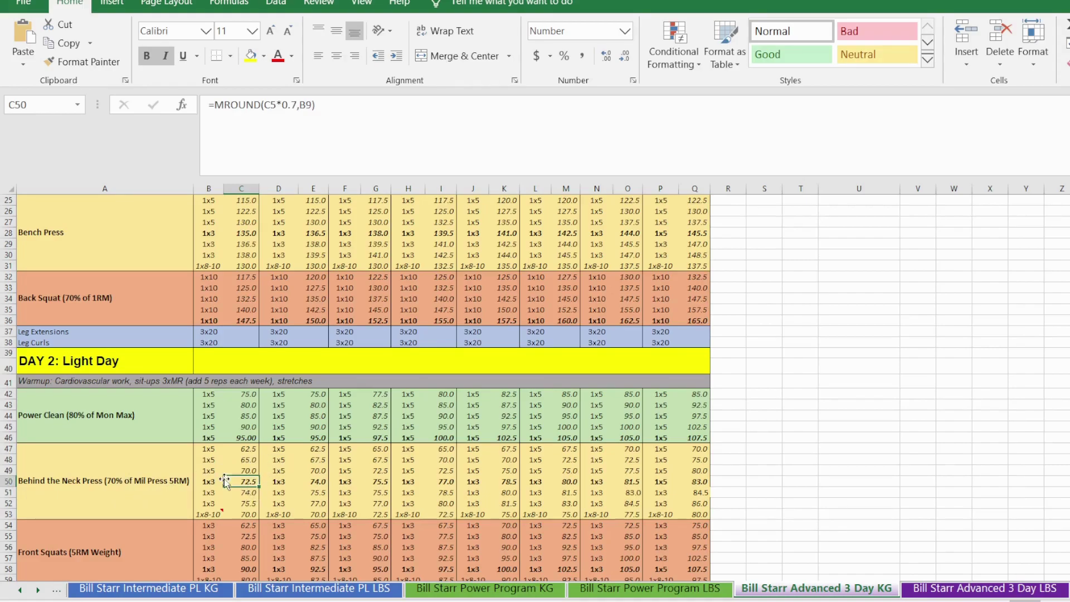
scroll(244, 457, up, 8)
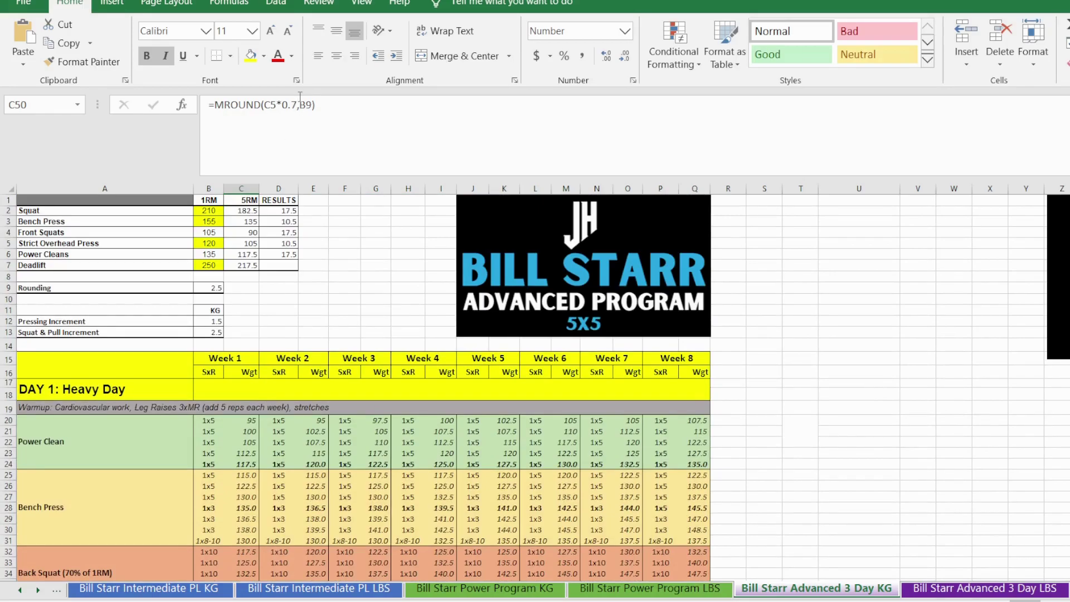
click(294, 104)
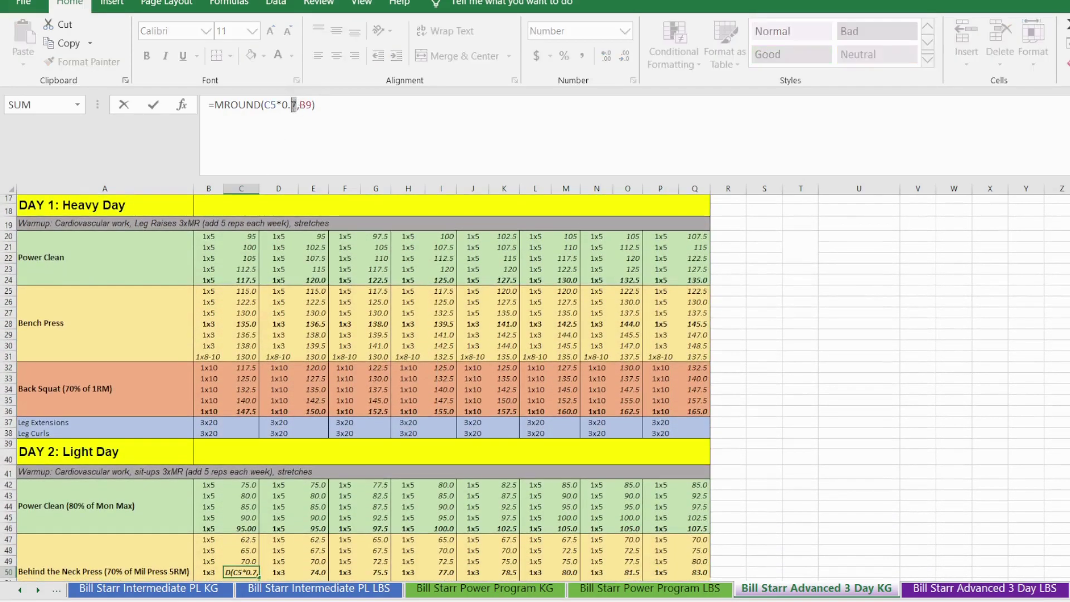
key(Return)
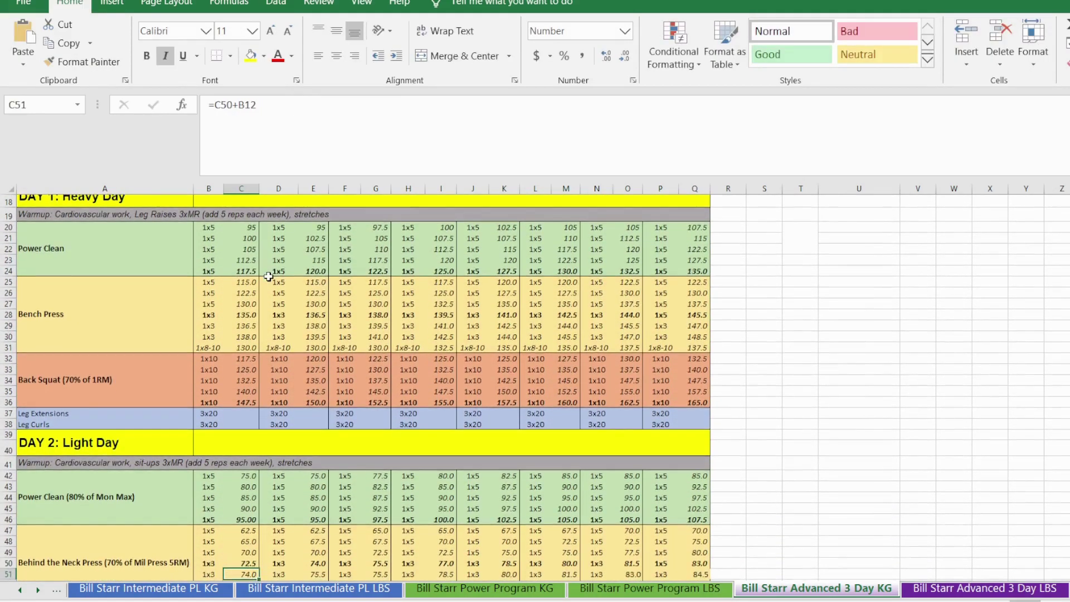
scroll(257, 520, down, 1)
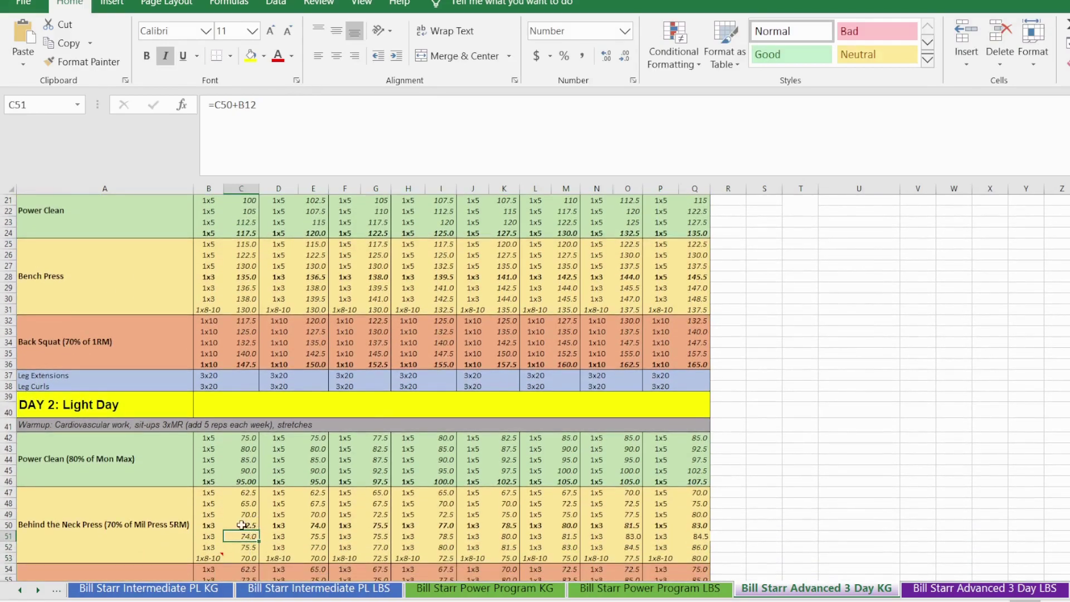
click(247, 525)
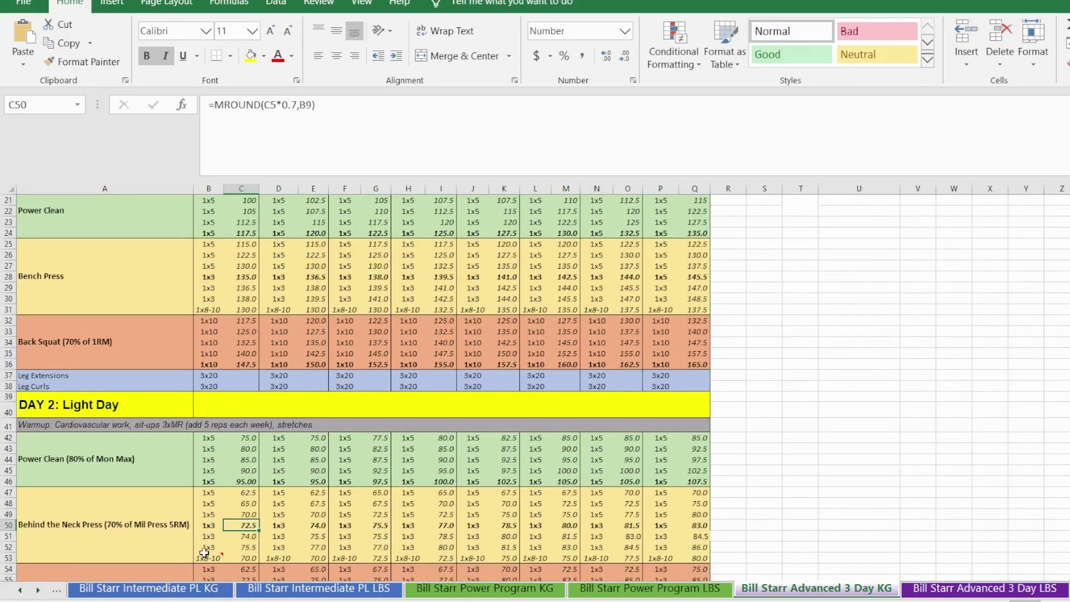
Step: Review the Behind the Neck Press rep scheme from B47 down, the row 50 top sets, and the Week 1 weights in C47:C50
click(203, 494)
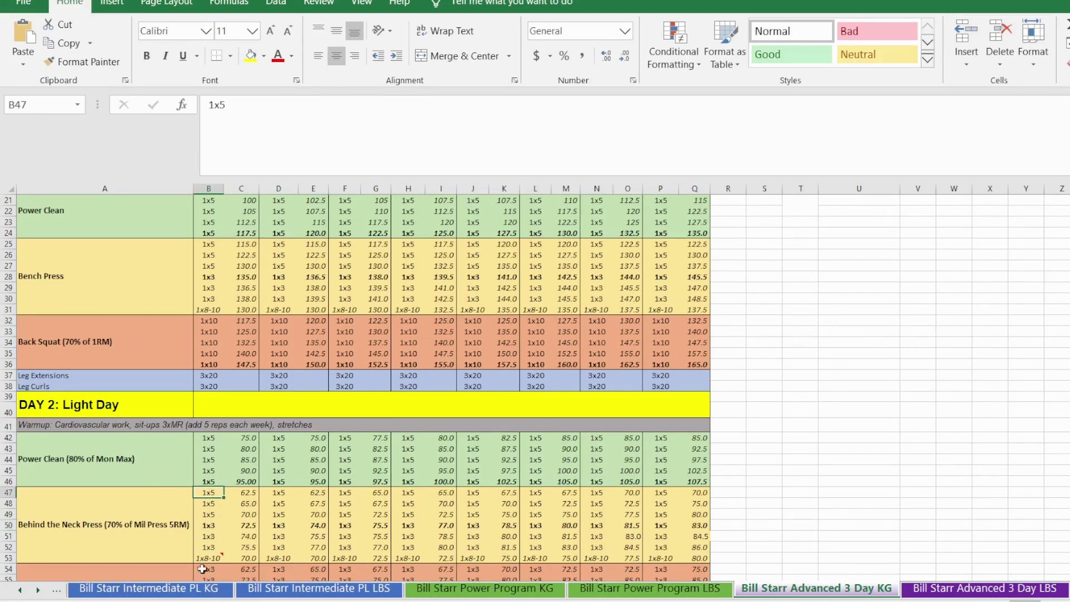
mouse_move(208, 560)
drag(207, 526, 708, 525)
drag(202, 497, 246, 509)
click(248, 494)
click(245, 504)
click(247, 515)
click(247, 525)
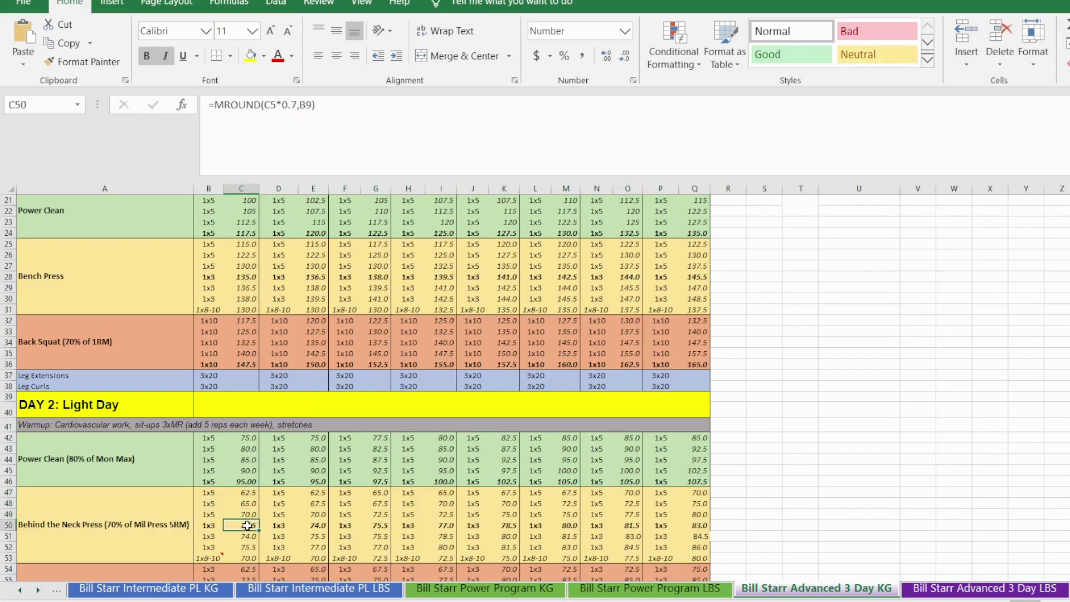
Step: Inspect the Behind the Neck Press sets in C51 and C52 and the Pressing Increment in B12
click(250, 534)
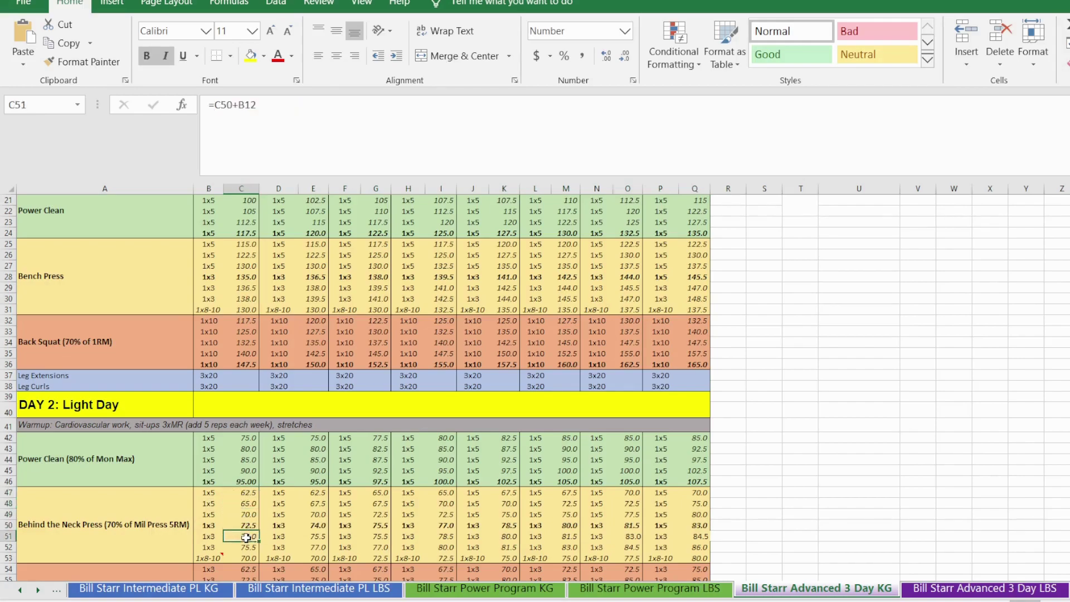
click(249, 546)
click(250, 537)
scroll(244, 524, up, 7)
click(218, 271)
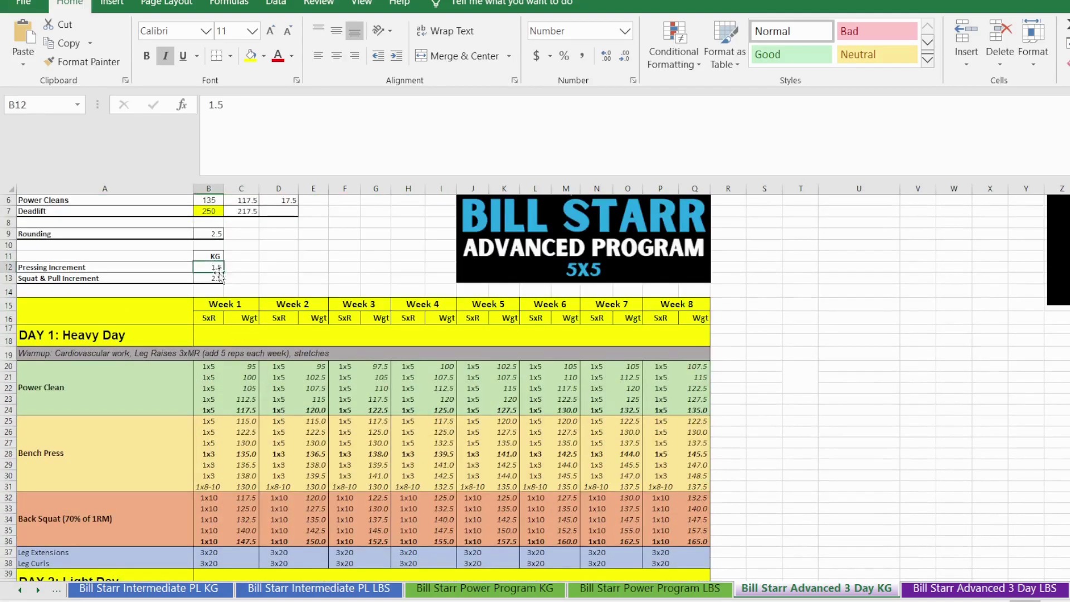
Step: Inspect the Week 1 Behind the Neck Press 1x8-10 back-off set formula in C53 and its reference to C49
scroll(244, 466, down, 6)
scroll(244, 466, down, 5)
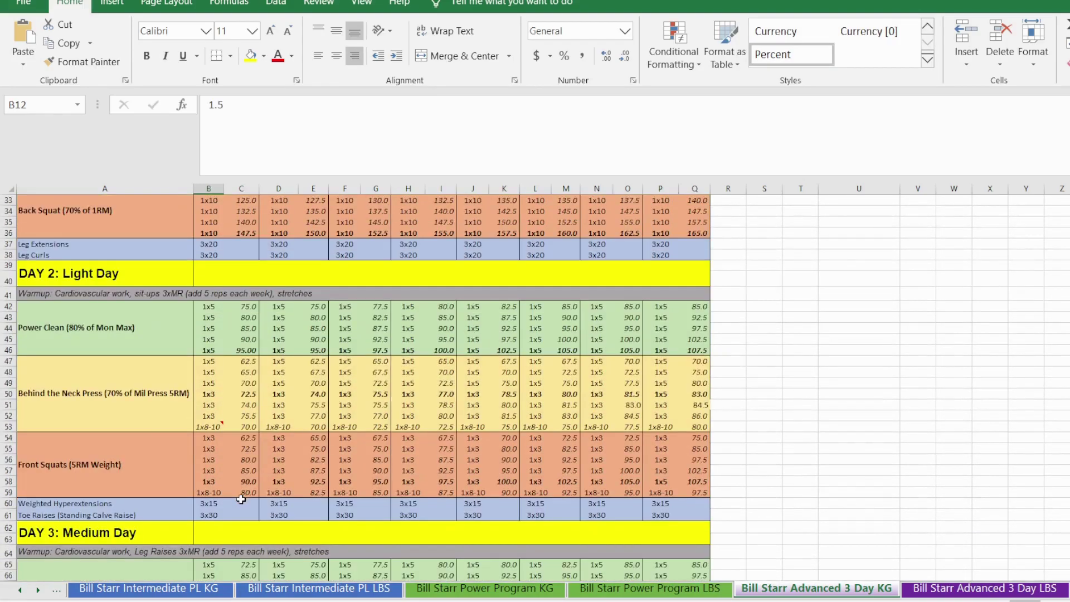
double_click(254, 425)
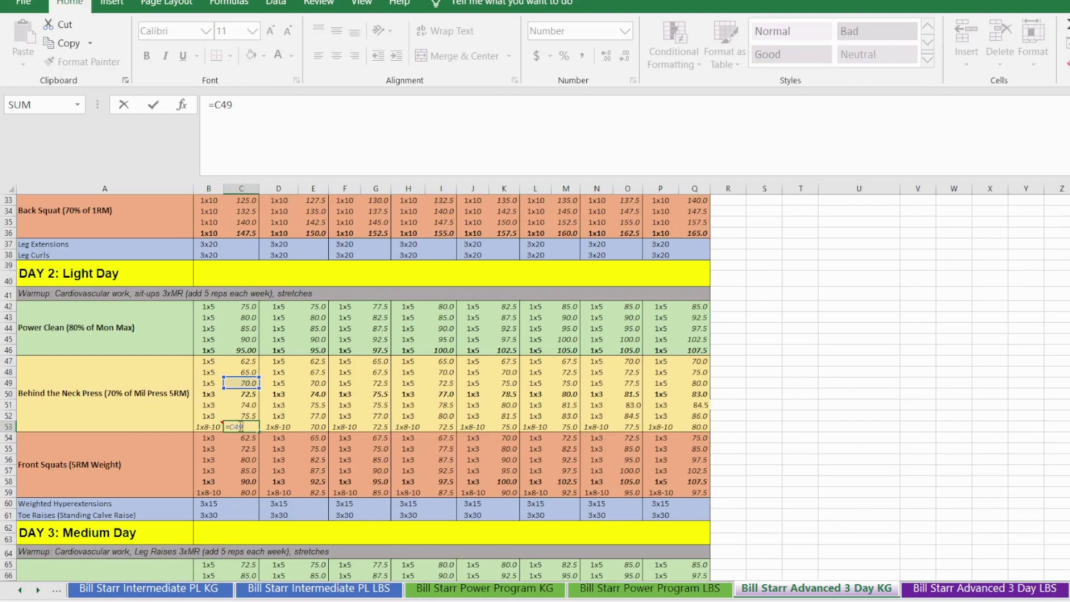
key(Return)
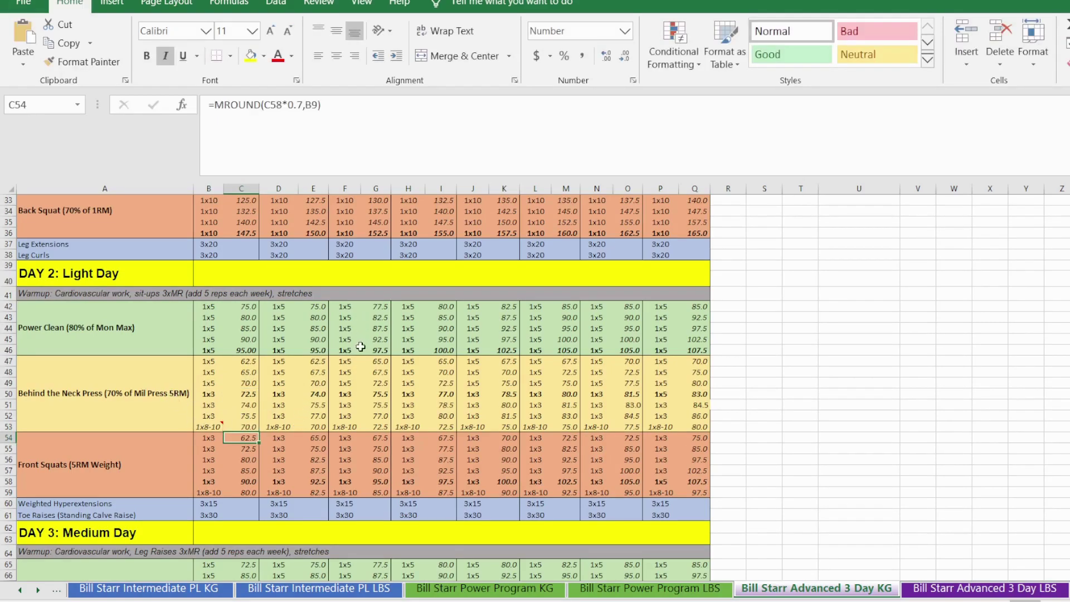
Step: Review the Behind the Neck Press top-set progression in C50:Q50 and the Week 8 set scheme in P50
click(247, 395)
click(315, 397)
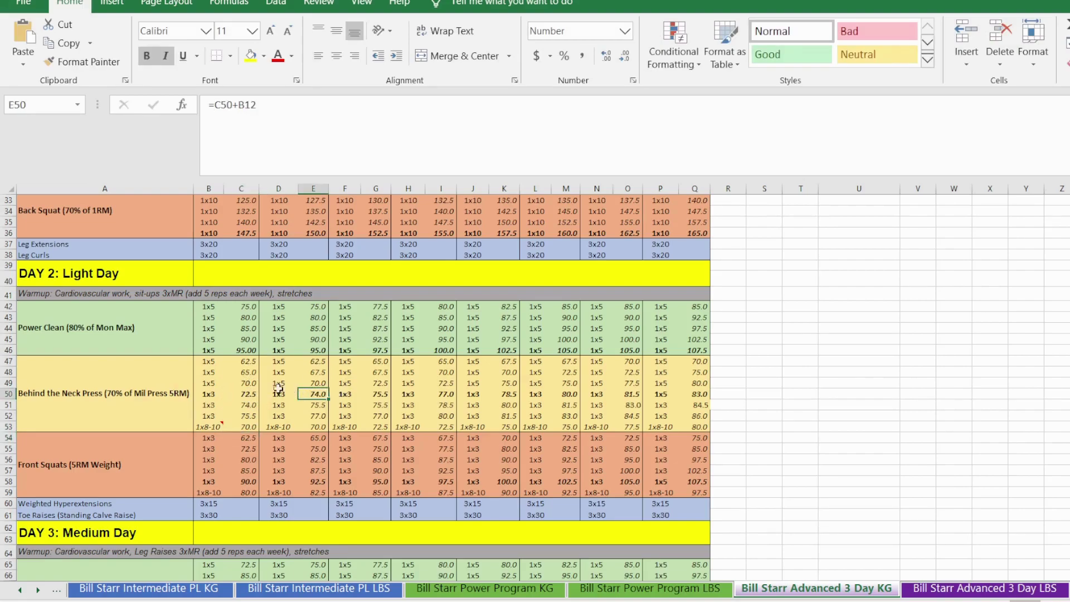
drag(248, 395, 696, 397)
click(696, 396)
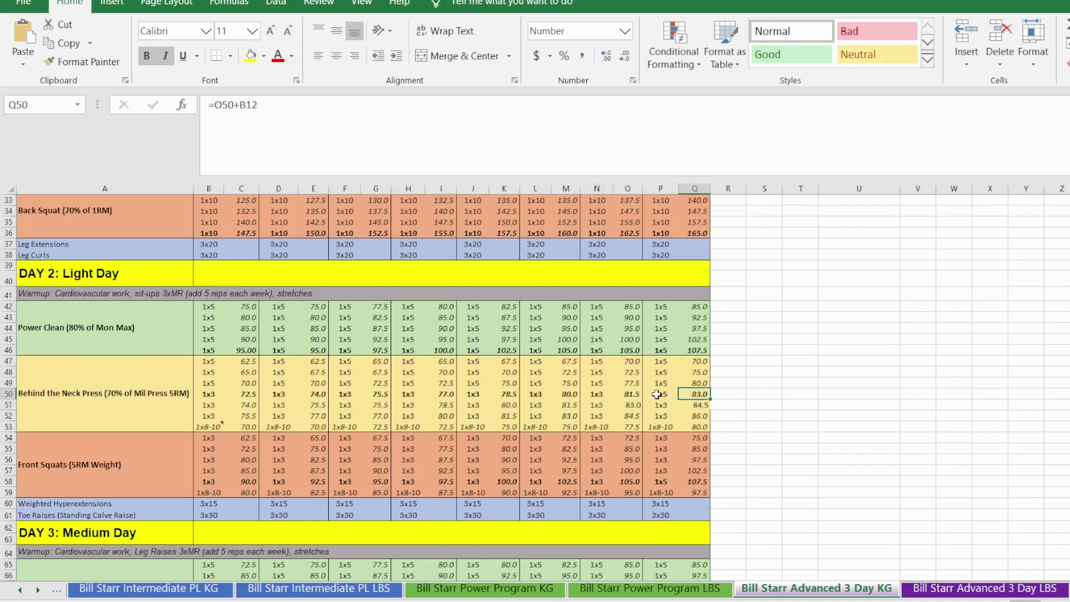
click(658, 394)
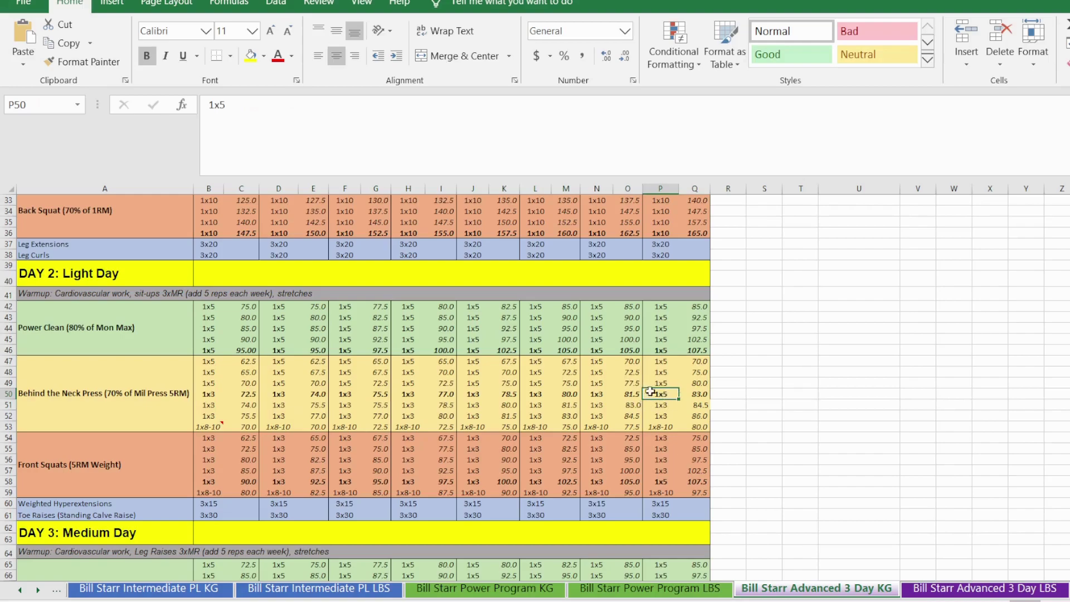
Step: Review the Week 8 Behind the Neck Press triples in P51:Q52 and the 1x8-10 back-off set in P53:Q53
mouse_move(660, 408)
mouse_down()
mouse_move(691, 418)
mouse_move(661, 409)
mouse_up()
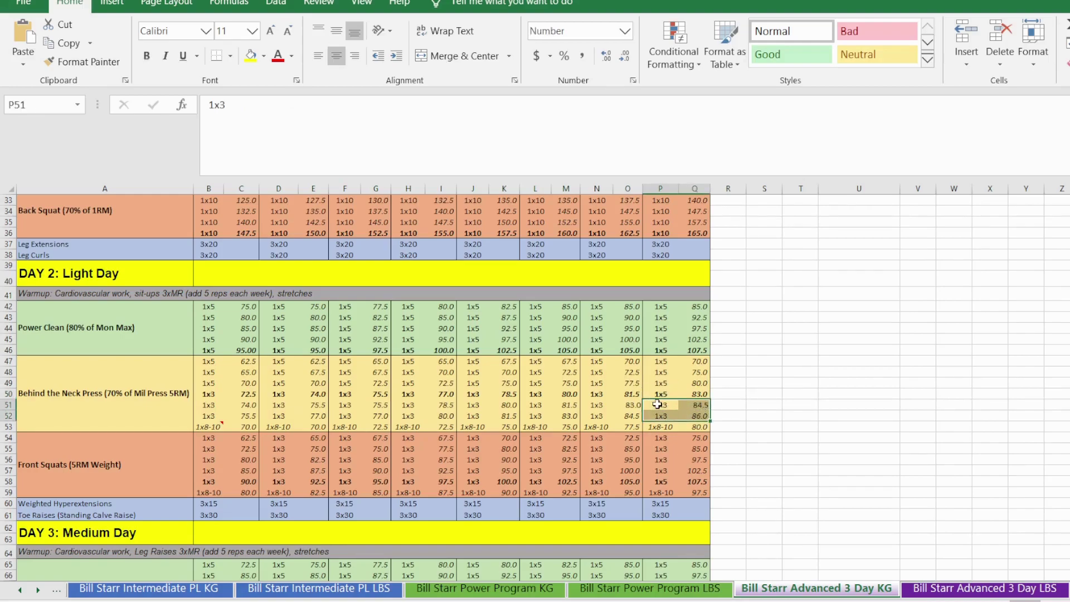
click(666, 421)
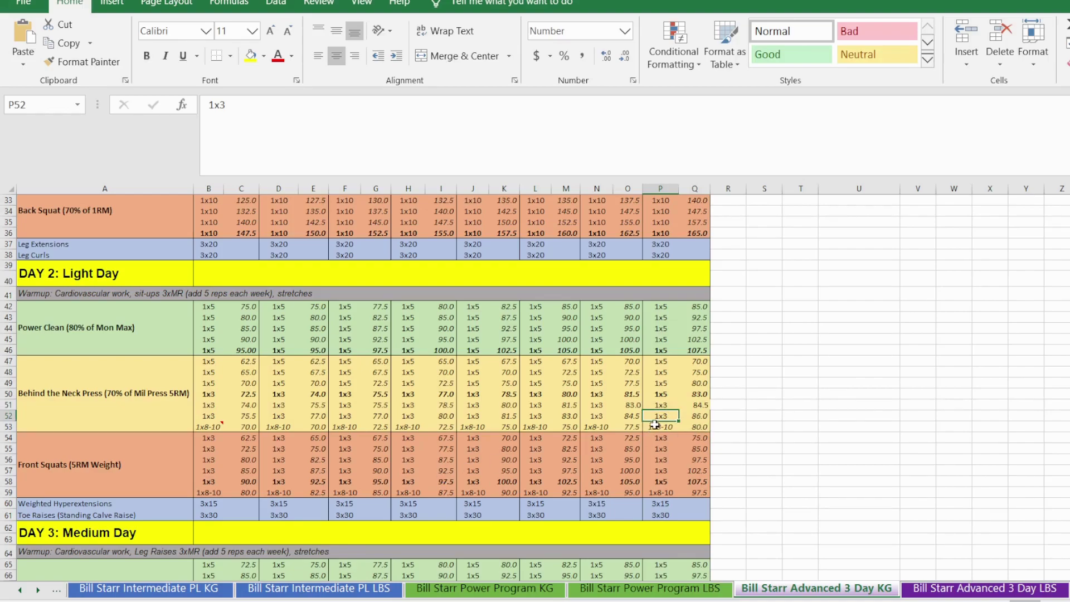
drag(660, 427, 695, 425)
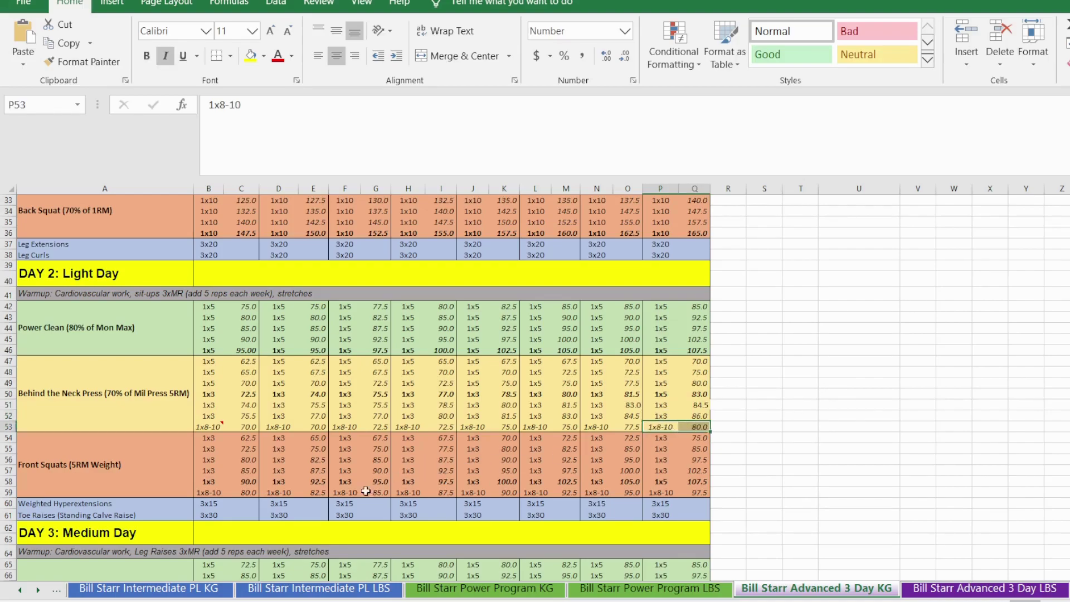
Step: Review the Day 2 Front Squats rep scheme from B54 down to the back-off set in B59
scroll(379, 479, down, 2)
click(83, 392)
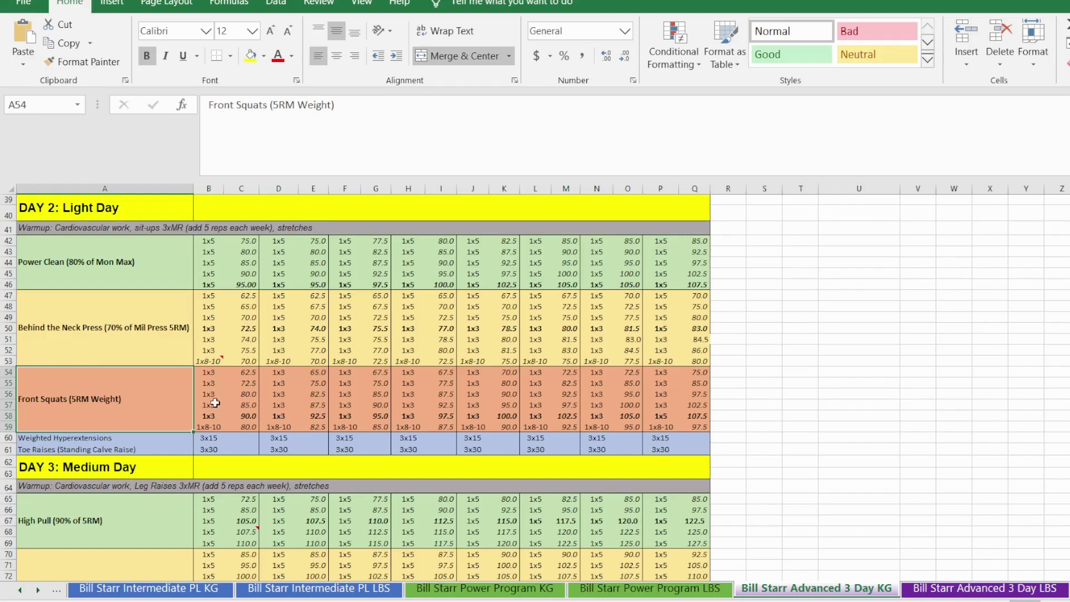
click(206, 372)
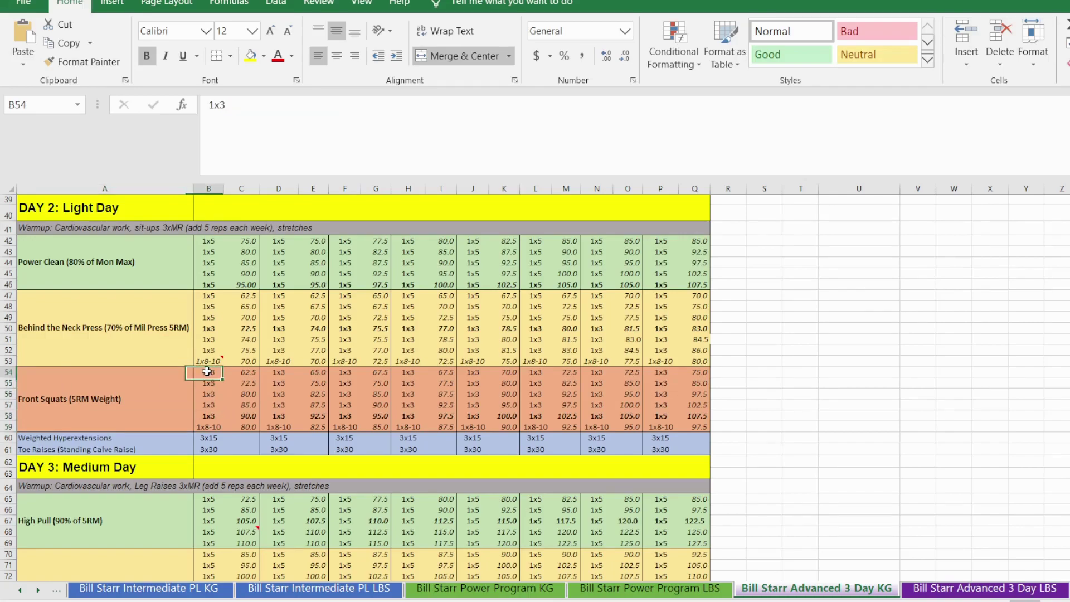
click(212, 427)
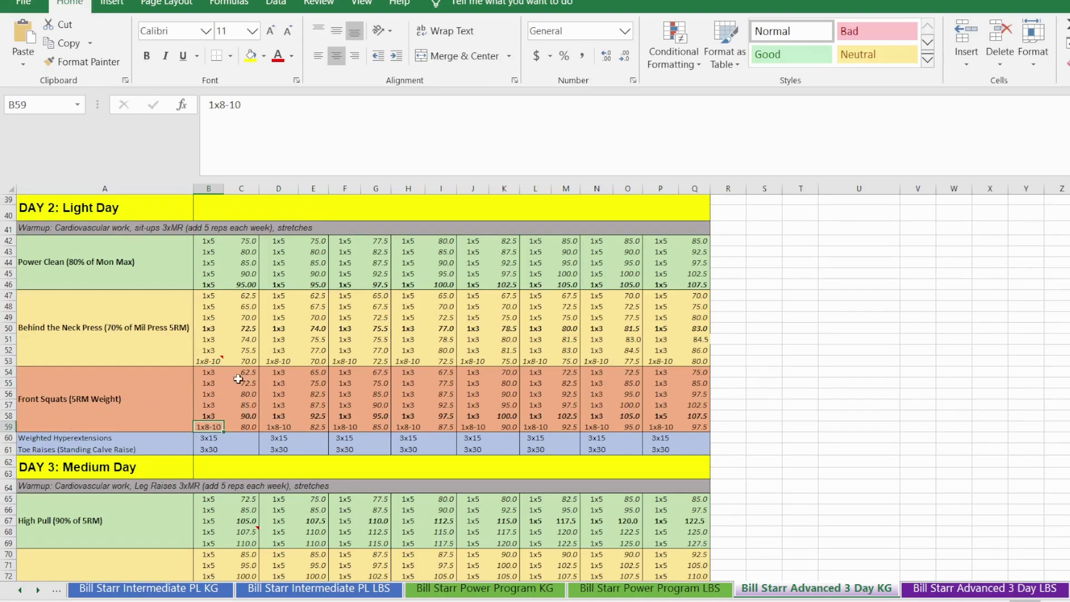
Step: Inspect the Week 1 Front Squats top-set formula in C58 and the Front Squats 5RM it references in C4
click(238, 372)
double_click(245, 419)
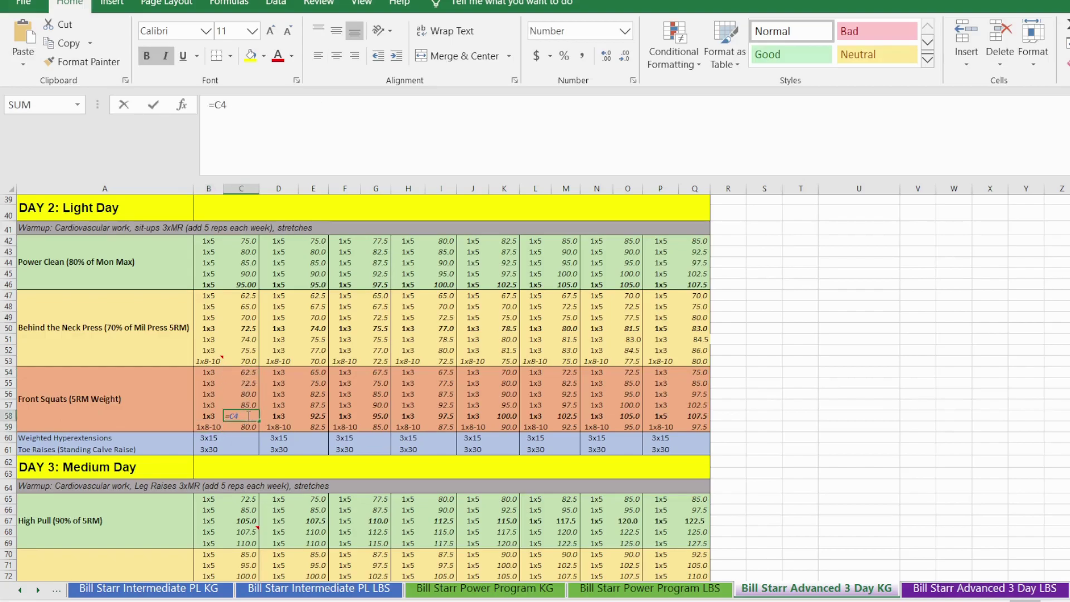
scroll(246, 390, up, 13)
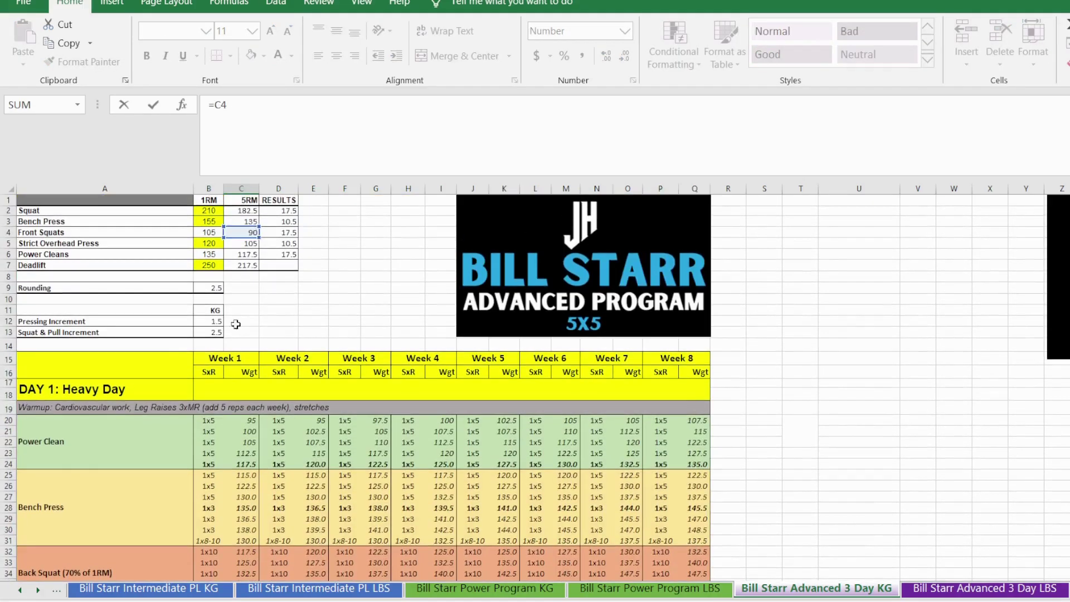
scroll(240, 293, down, 11)
key(Return)
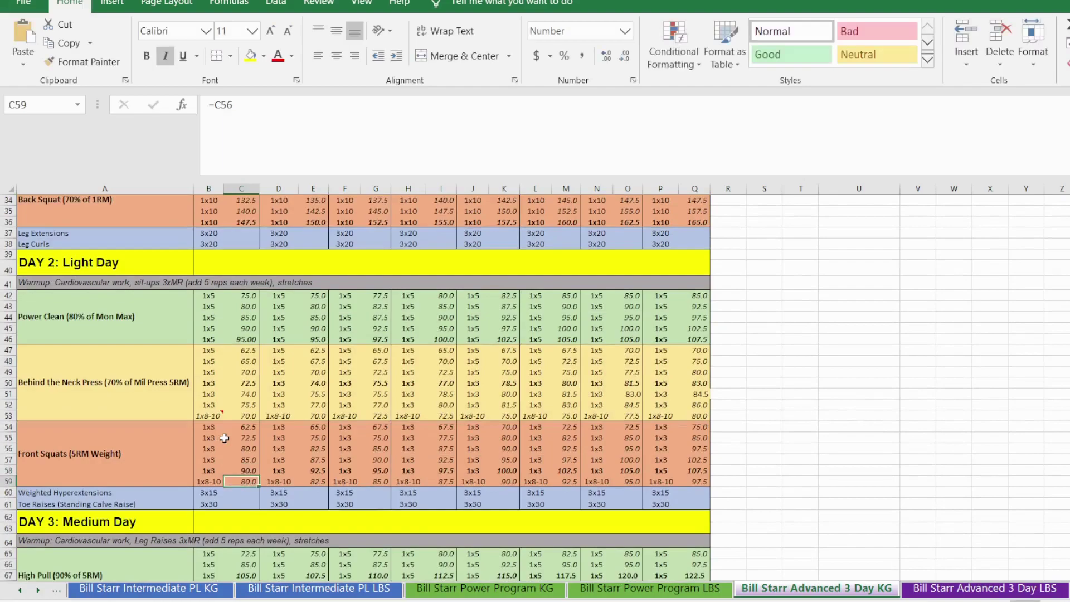
Step: Review the Week 1 Front Squats weights in C54:C57, the top set in C58 and the back-off set in C59
drag(241, 427, 248, 457)
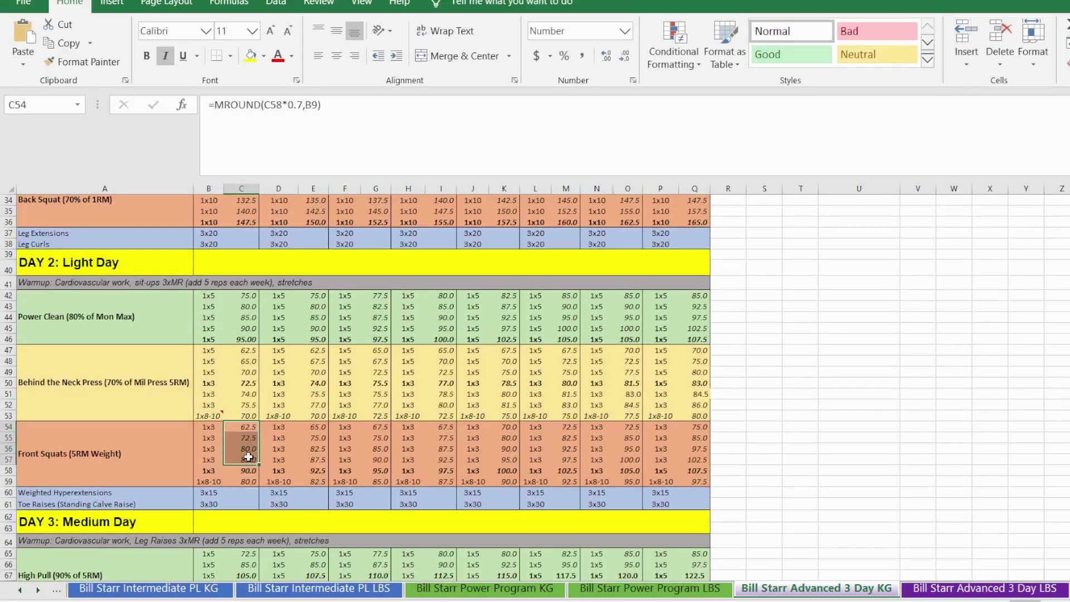
click(248, 457)
click(251, 470)
click(248, 481)
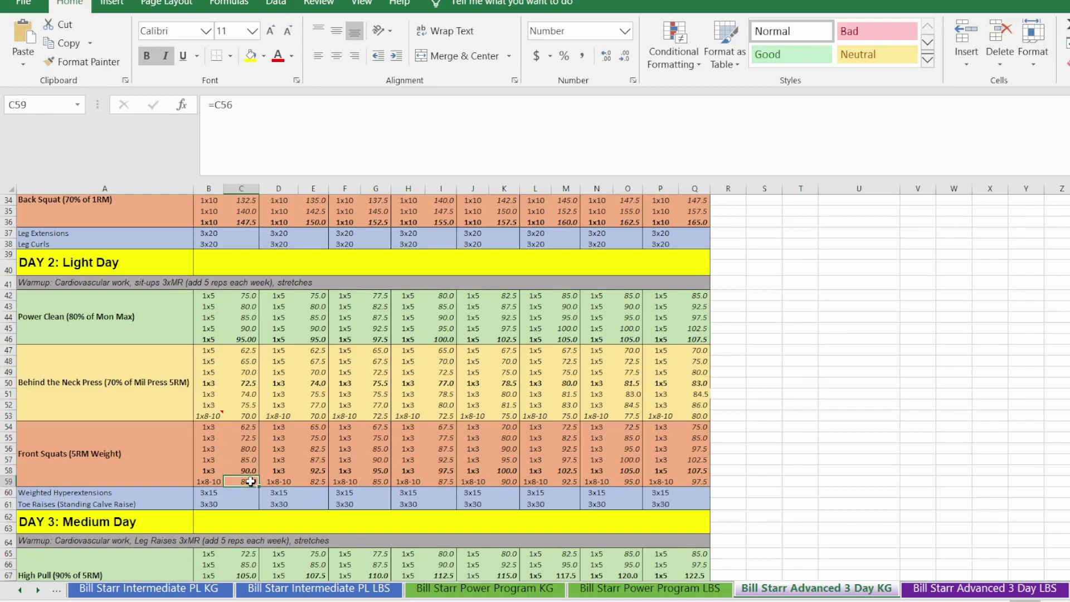
Step: Inspect the Front Squats top-set progression formulas in E58, G58 and I58 and the Squat & Pull Increment in B13
click(311, 471)
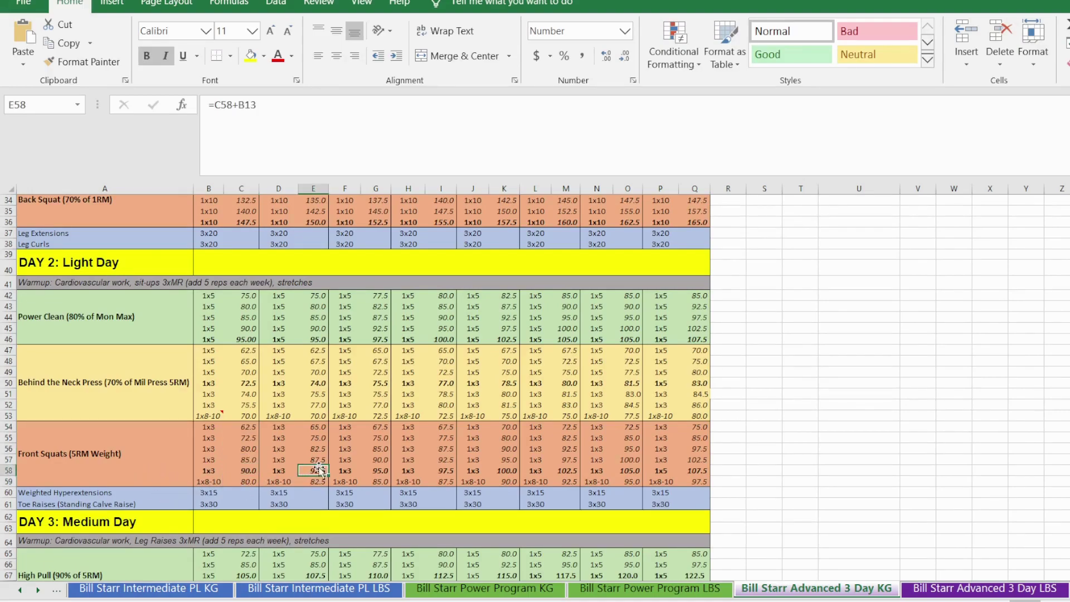
scroll(262, 390, up, 10)
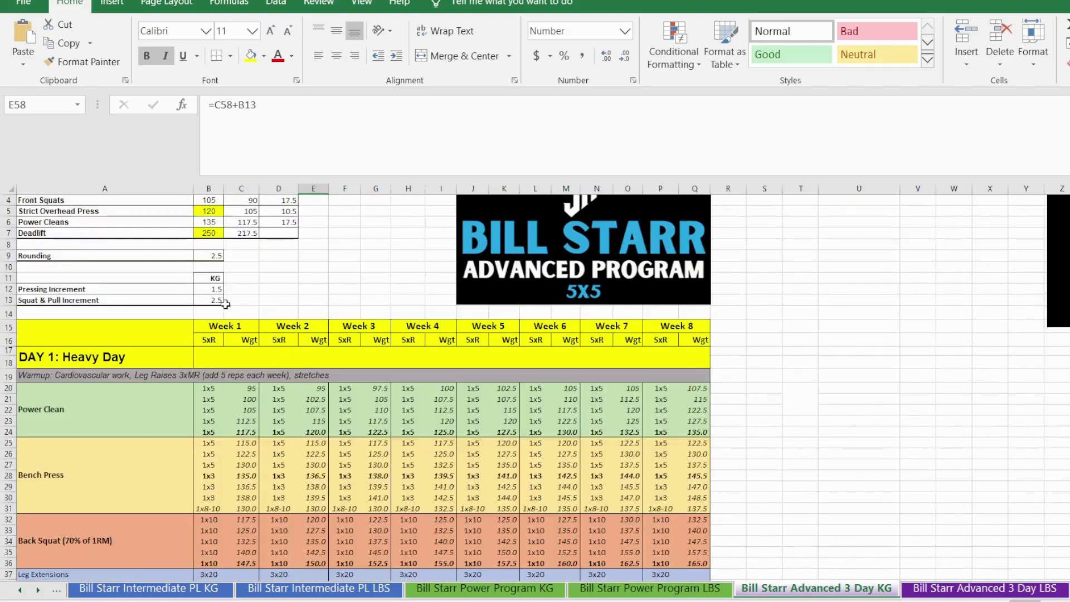
click(218, 300)
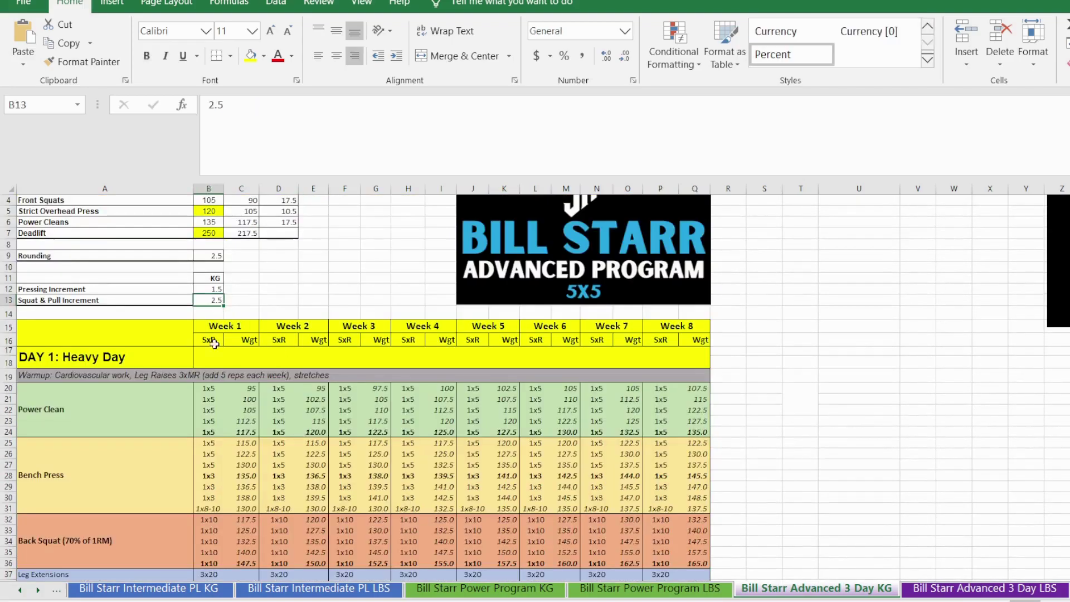
scroll(218, 336, down, 10)
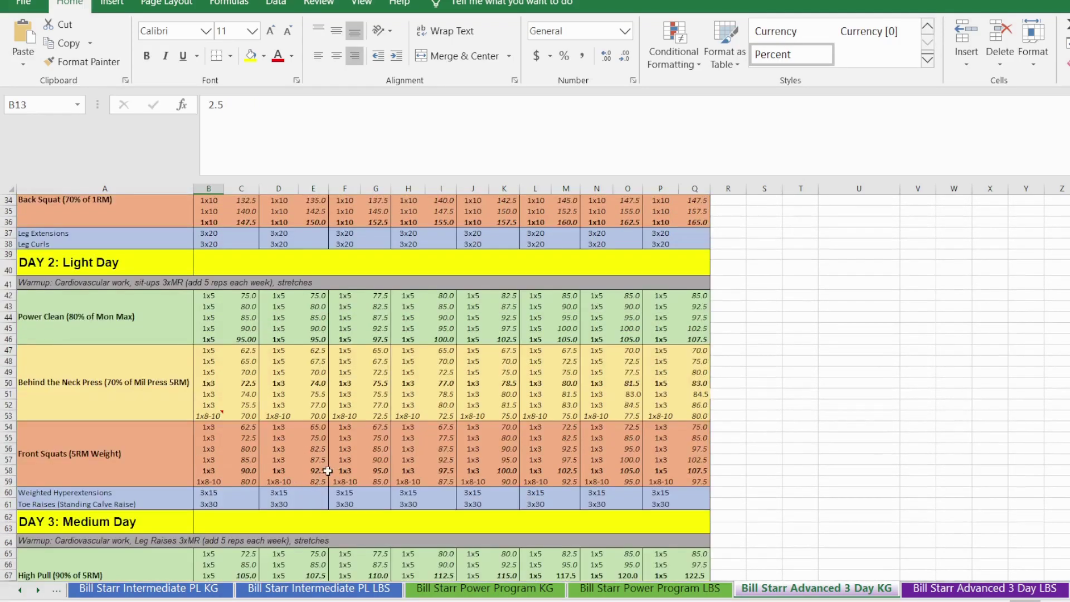
click(328, 470)
click(376, 469)
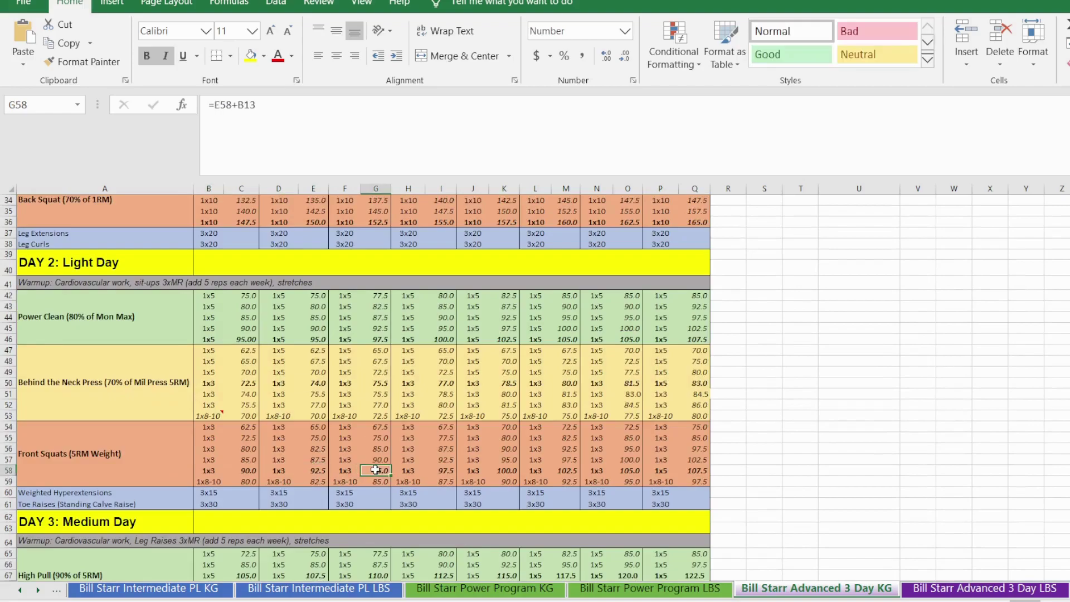
click(446, 469)
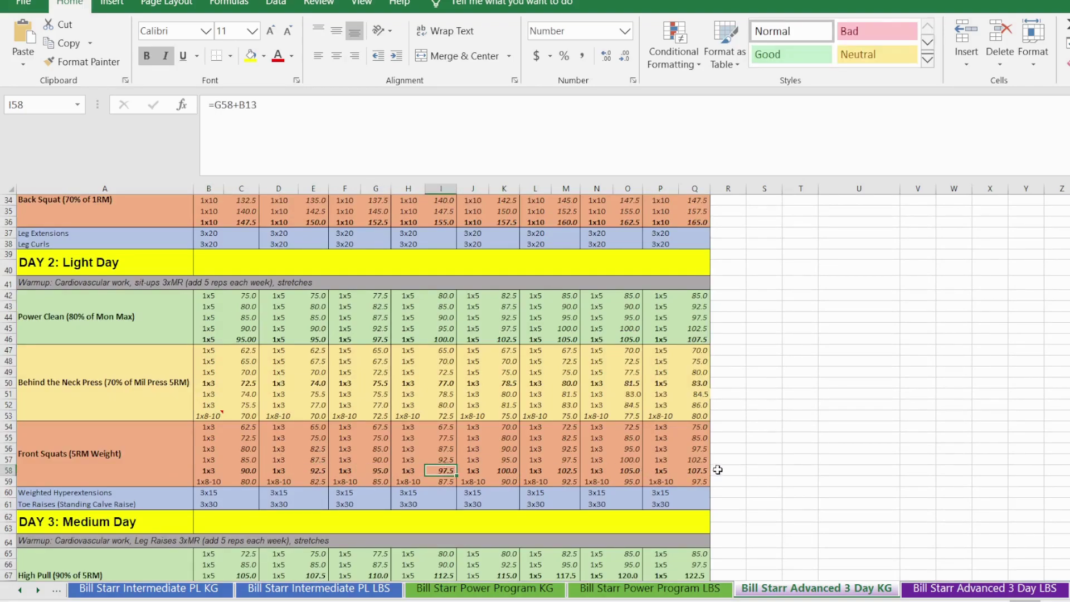
Step: Check the Week 8 Front Squats top set in P58:Q58 against the lift inputs at the start of the sheet
scroll(255, 496, down, 3)
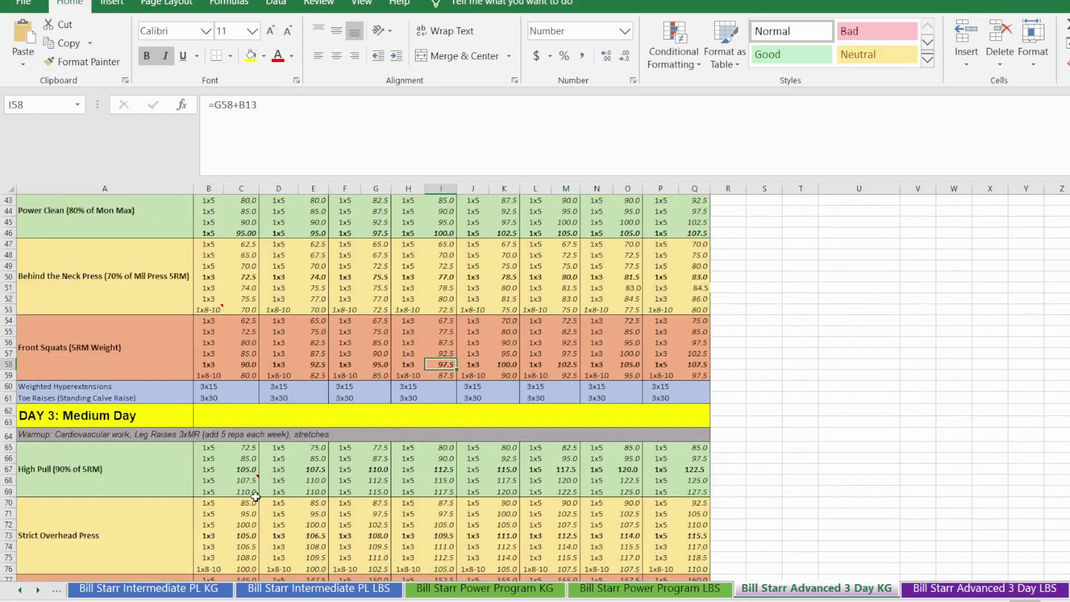
drag(663, 364, 705, 366)
click(668, 366)
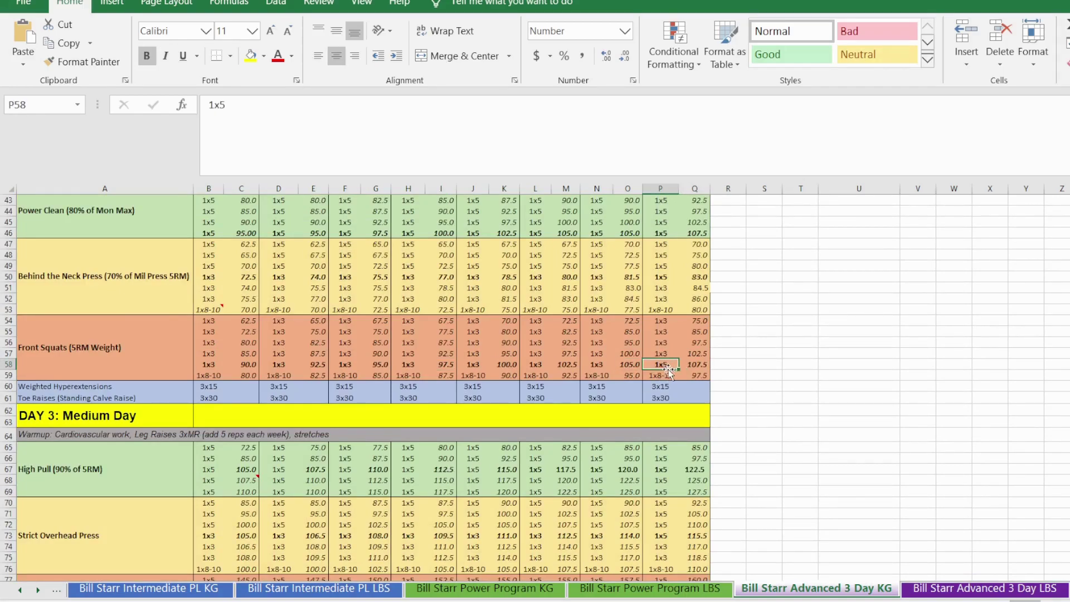
scroll(614, 370, up, 14)
scroll(596, 426, down, 8)
scroll(596, 426, down, 6)
Step: Review the Day 2 Weighted Hyperextensions and Toe Raises accessory rows, A60:Q61
drag(38, 392, 698, 387)
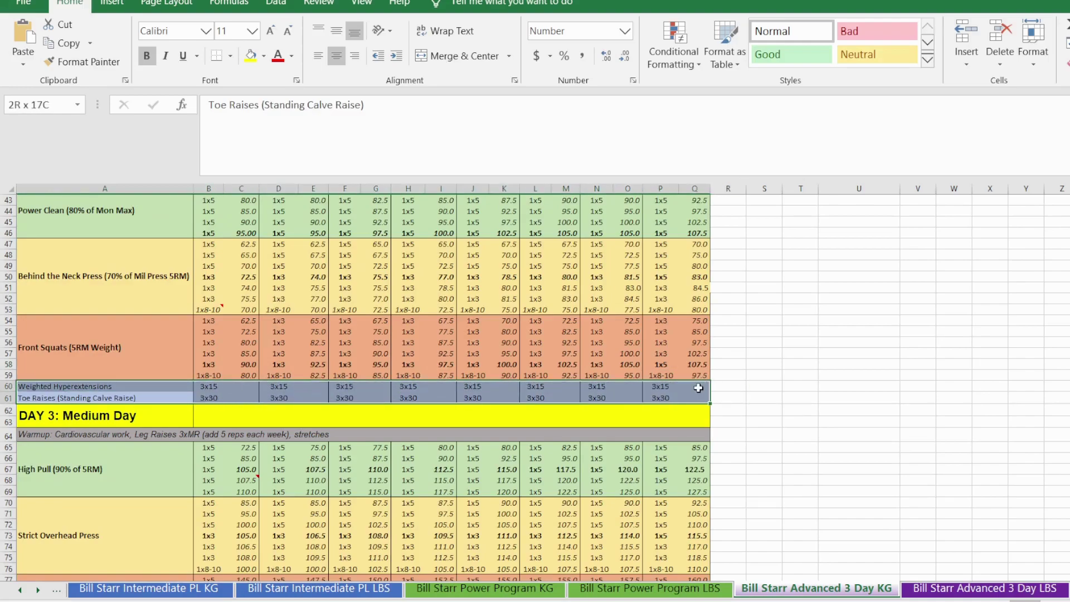
click(226, 397)
click(102, 396)
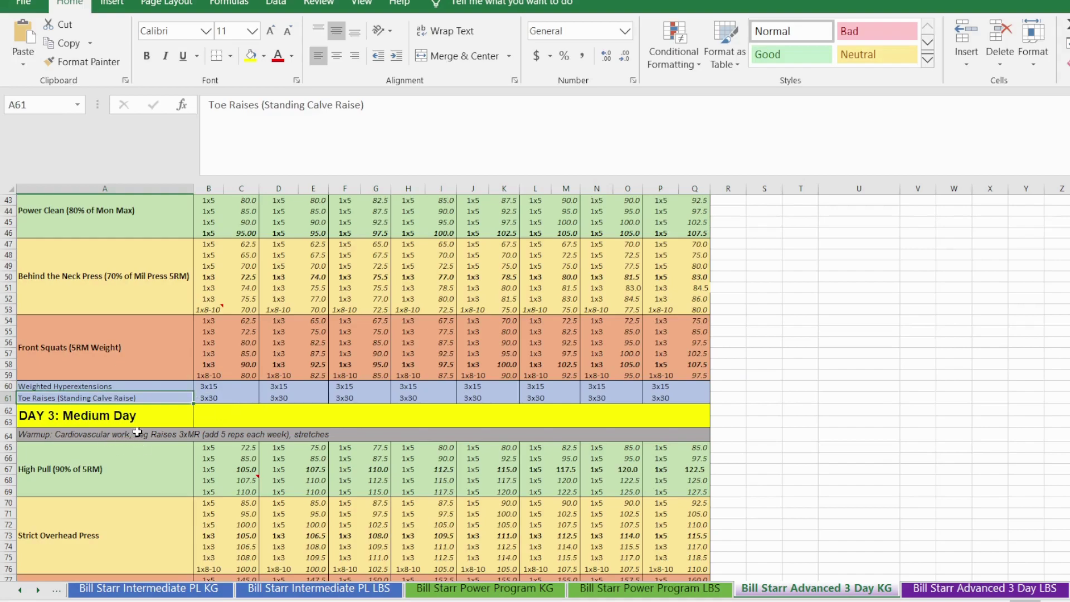
Step: Correct the exercise label in A61 to "Toe Raises (Standing Calf Raise)"
double_click(115, 397)
key(BackSpace)
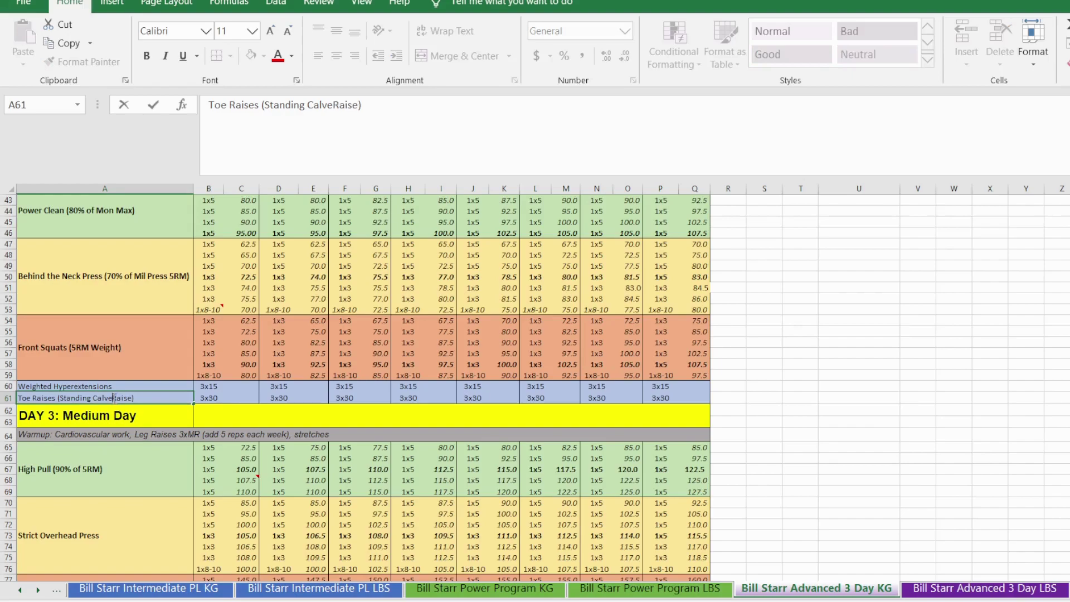
key(BackSpace)
key(Return)
Step: Review the Toe Raises set scheme in B61 and the Week 1 Weighted Hyperextensions weight cell C60
click(202, 399)
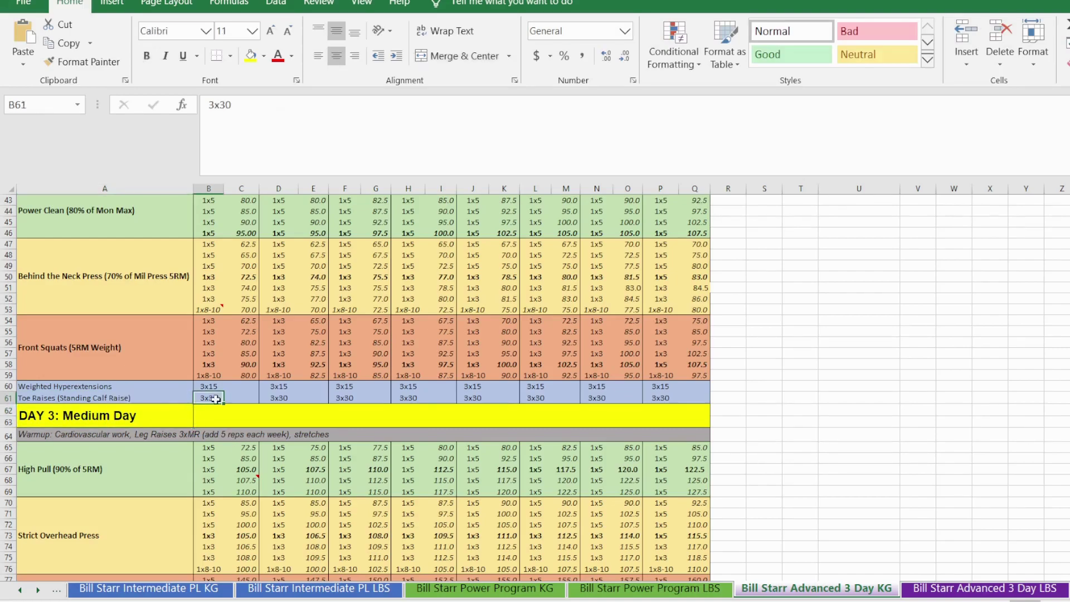
click(239, 389)
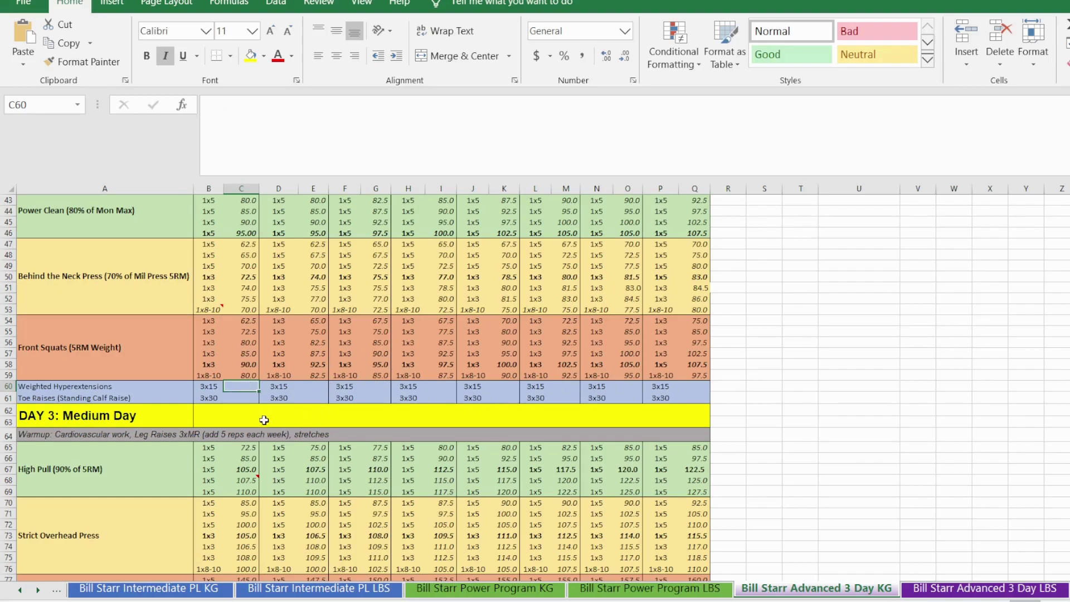
Step: Review the Day 3 warmup in row 64 and the High Pull, Strict Overhead Press and Back Squats blocks
scroll(263, 415, down, 3)
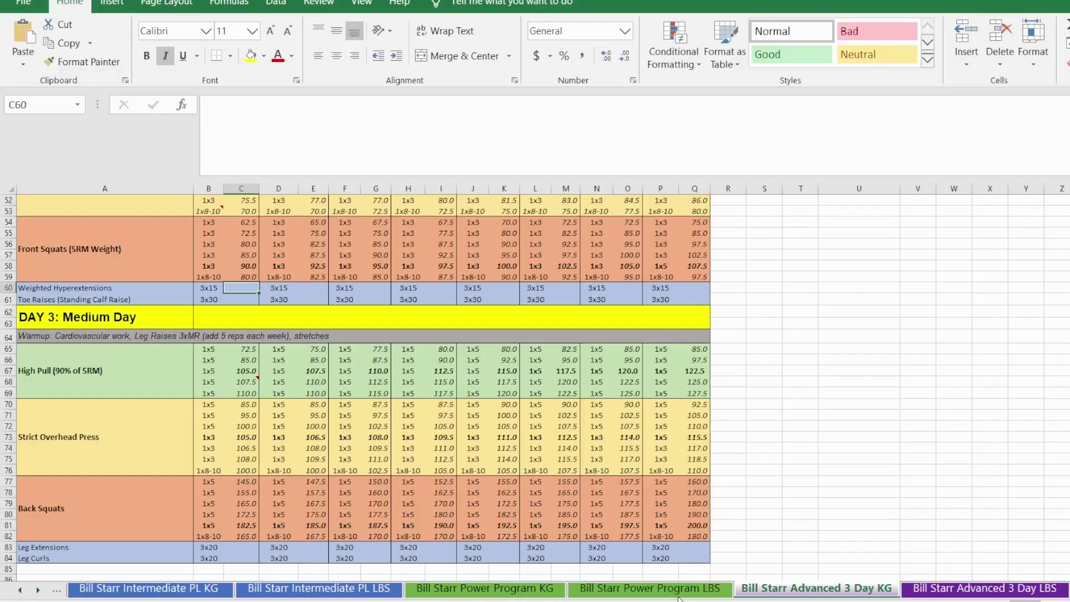
scroll(253, 474, down, 1)
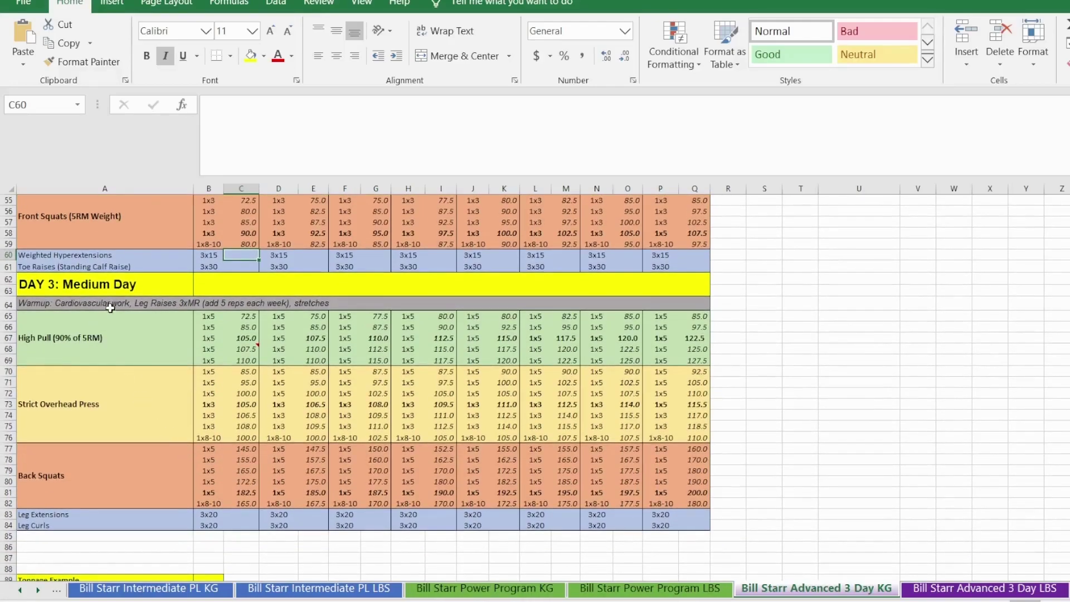
click(114, 305)
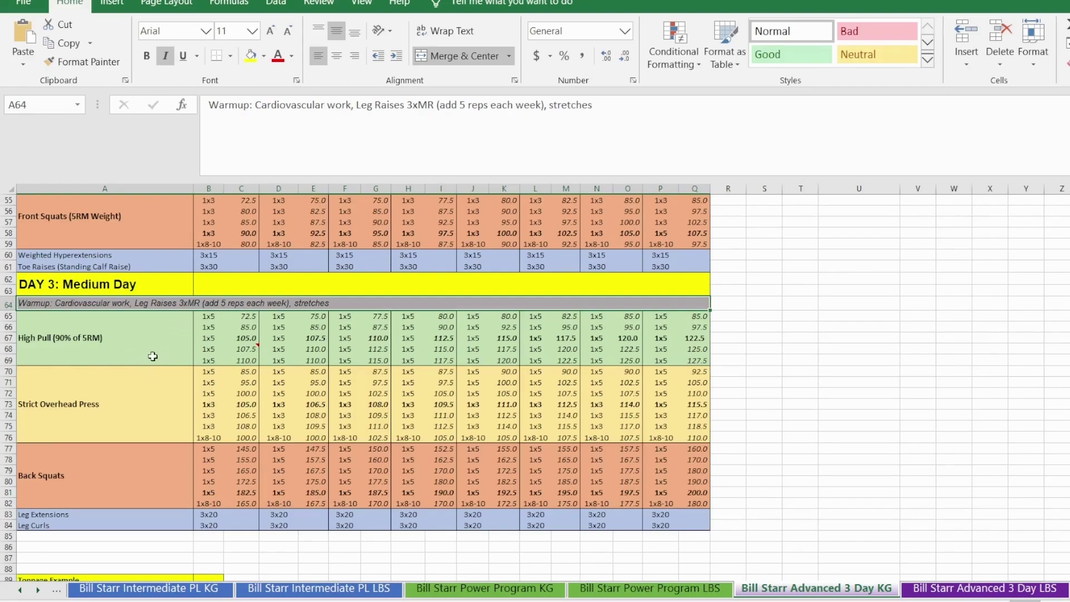
click(147, 337)
click(126, 392)
click(94, 488)
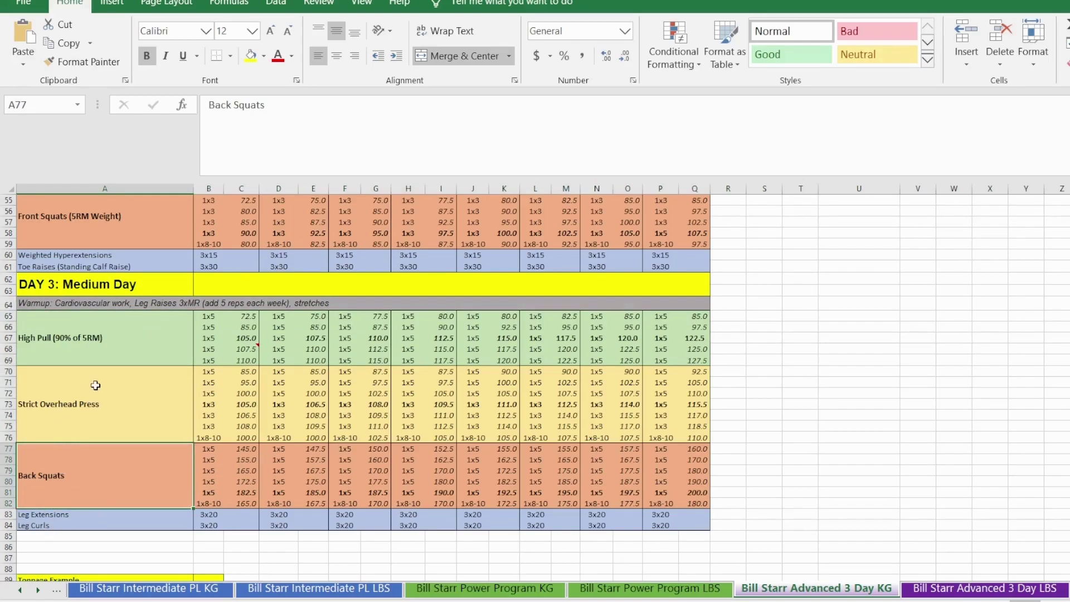
Step: Inspect the Week 1 High Pull top-set formula in C67 and its references to the Power Cleans 5RM and Rounding cells
click(117, 358)
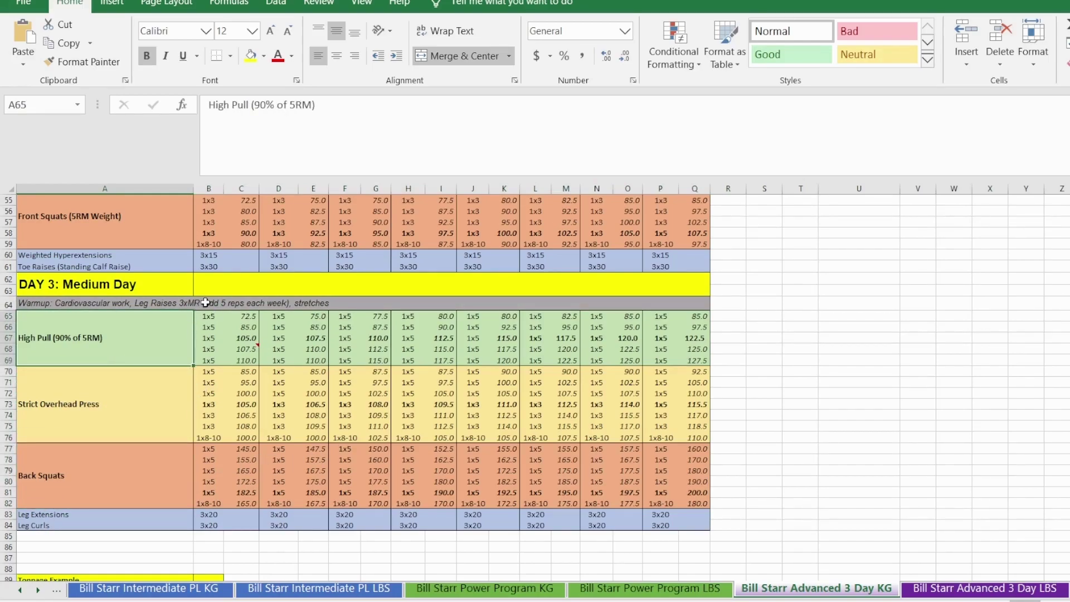
click(233, 339)
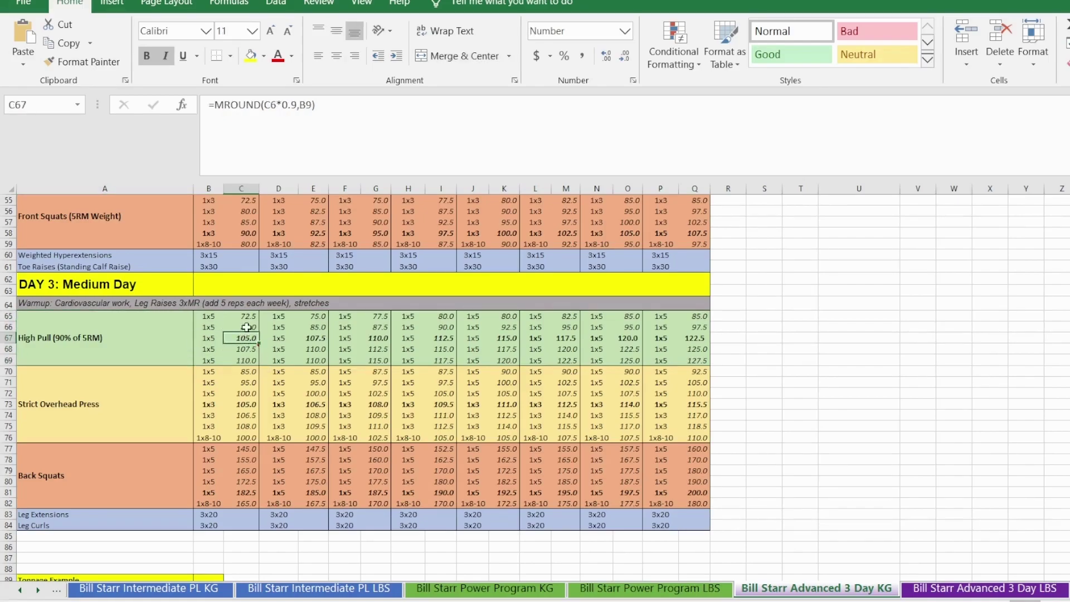
double_click(248, 336)
scroll(248, 342, up, 18)
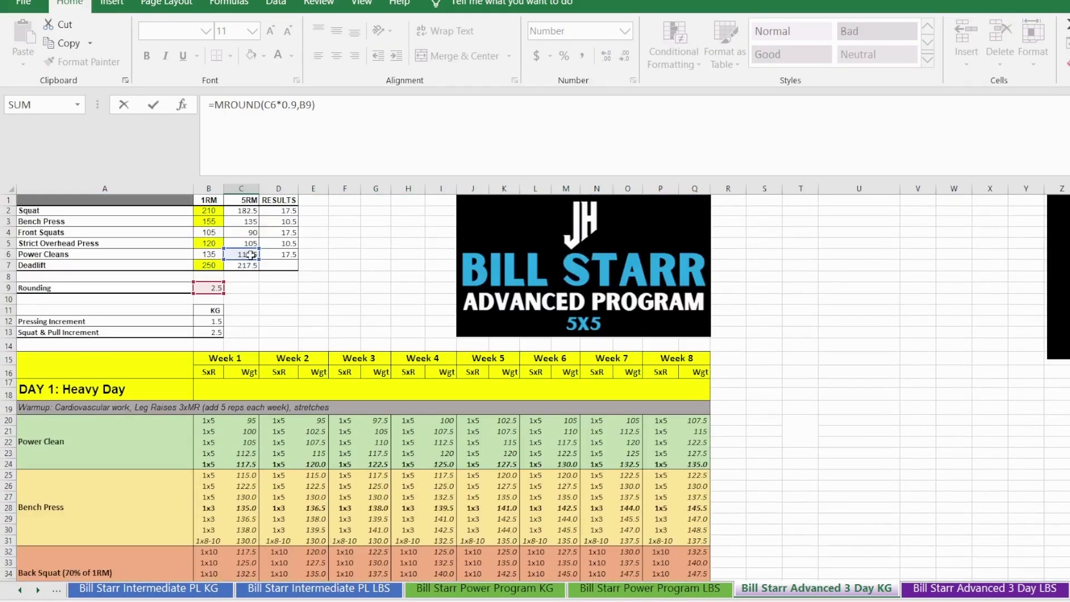
scroll(223, 425, down, 2)
scroll(223, 426, down, 13)
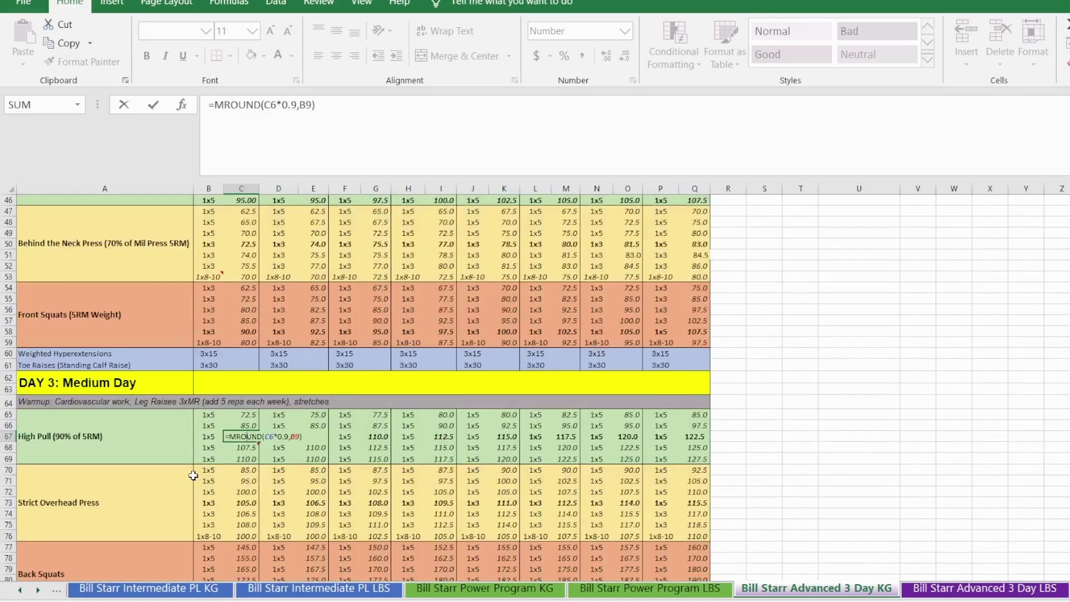
key(Return)
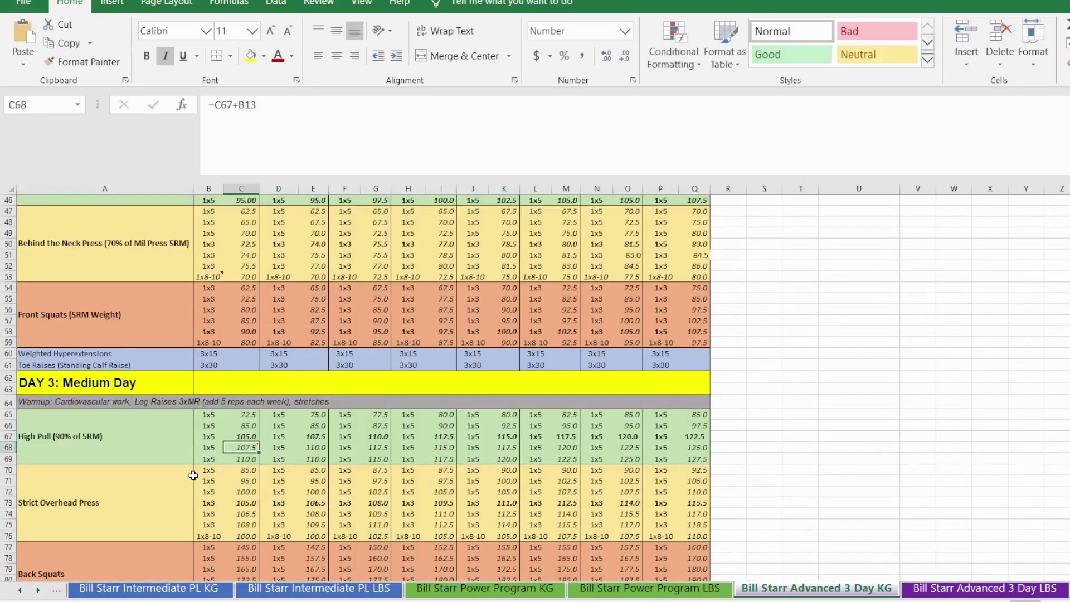
Step: Bold the Week 1 High Pull top-set scheme in B67 to match its weight
click(246, 436)
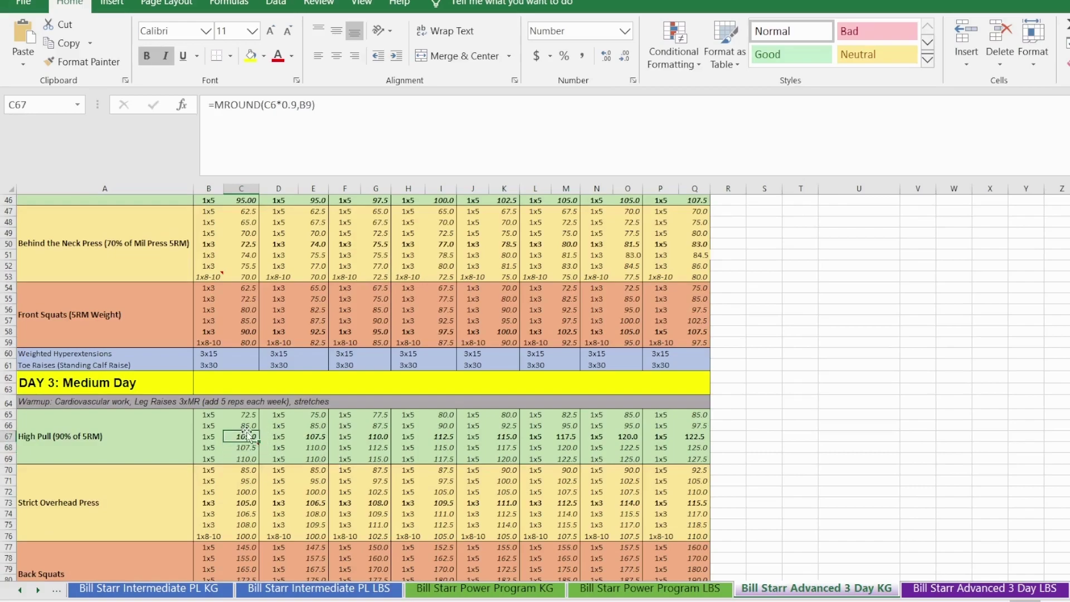
click(205, 435)
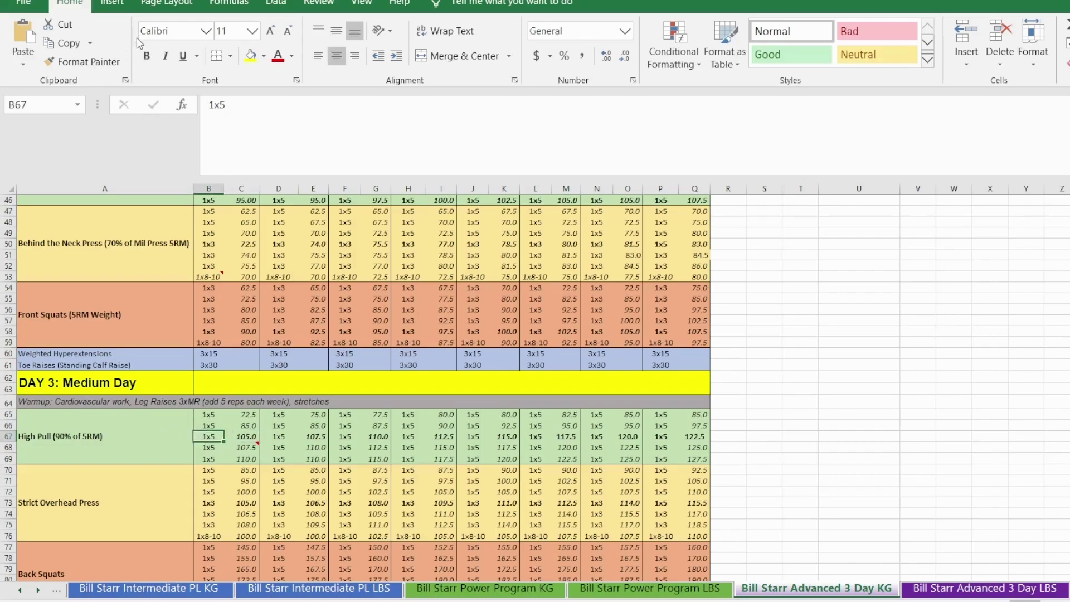
click(147, 56)
Step: Review the Week 1 High Pull weights from C65 to C68 and the comparable Behind the Neck Press sets in B51:C52
click(250, 417)
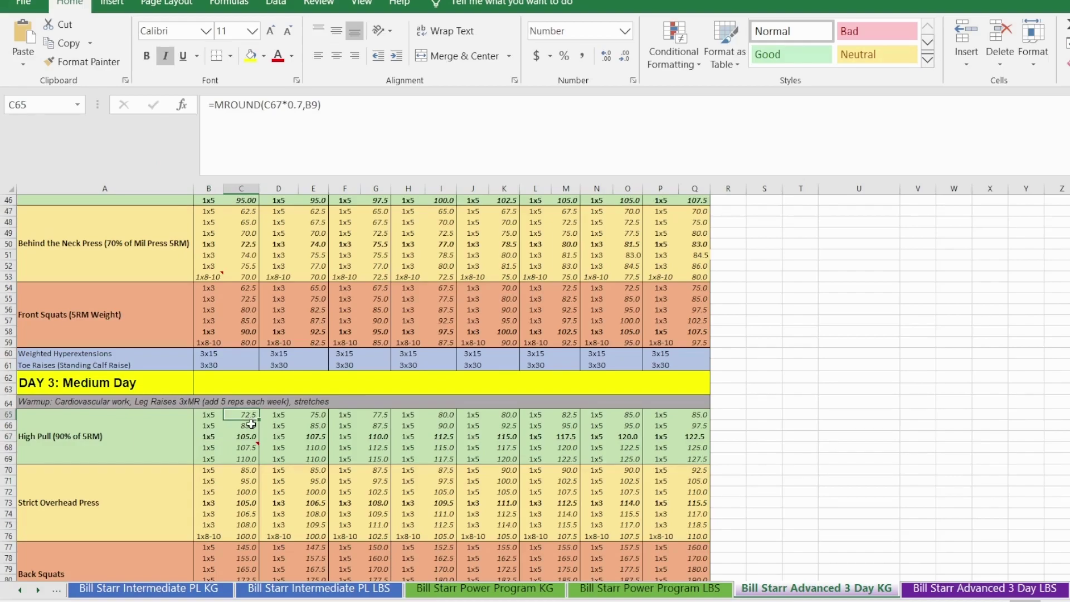
key(Down)
key(Down)
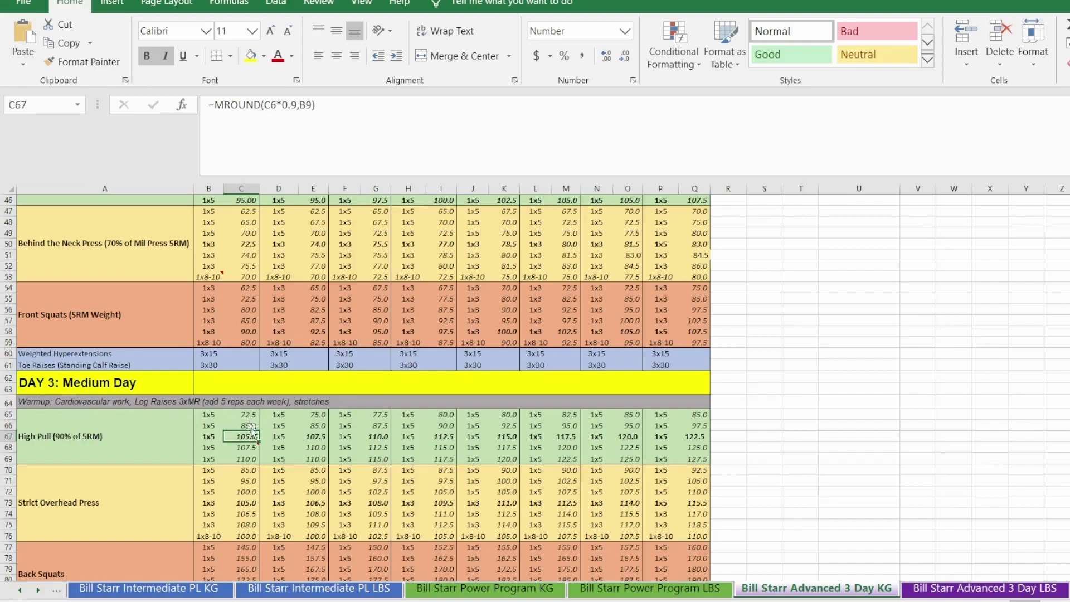
click(215, 450)
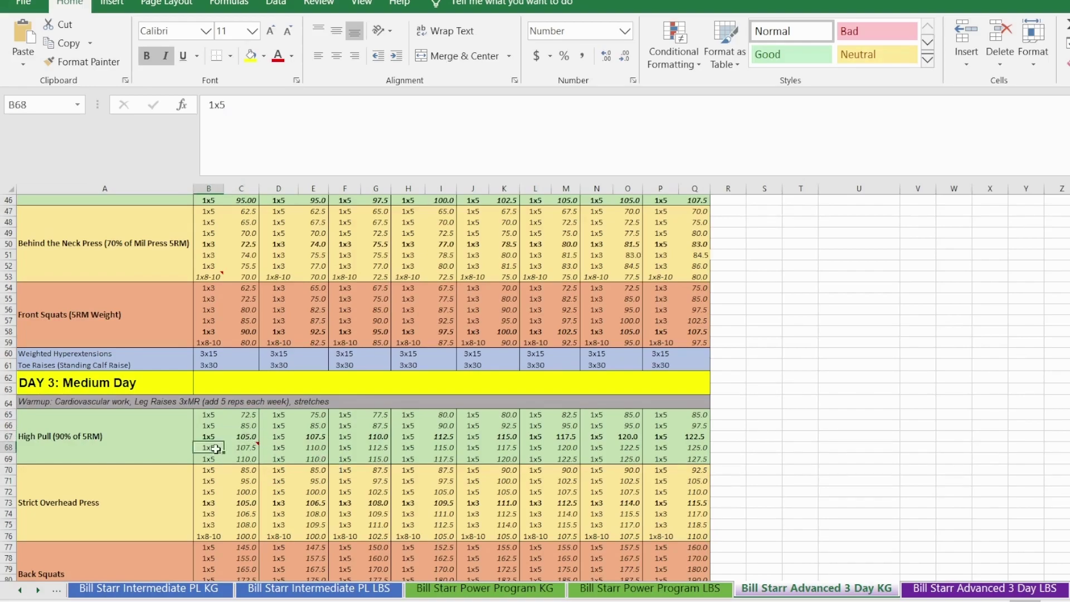
click(250, 449)
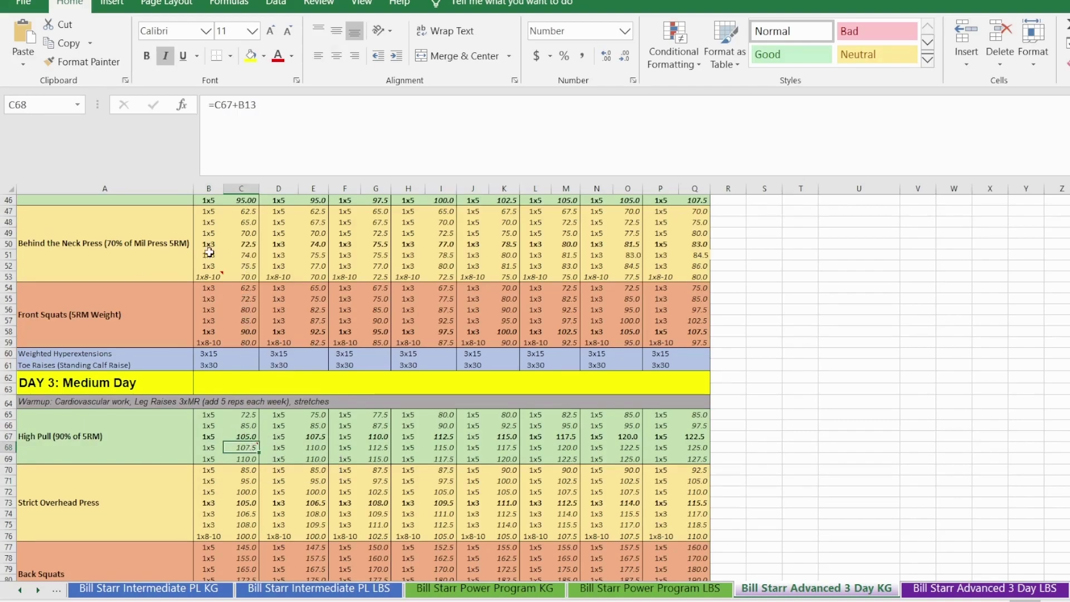
drag(210, 255, 248, 265)
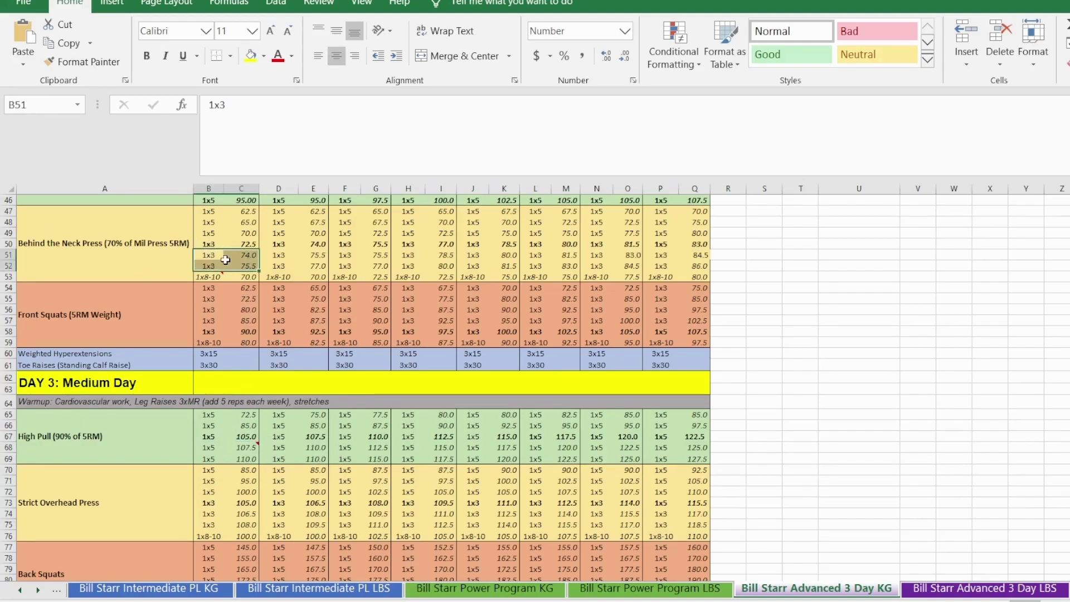
click(223, 258)
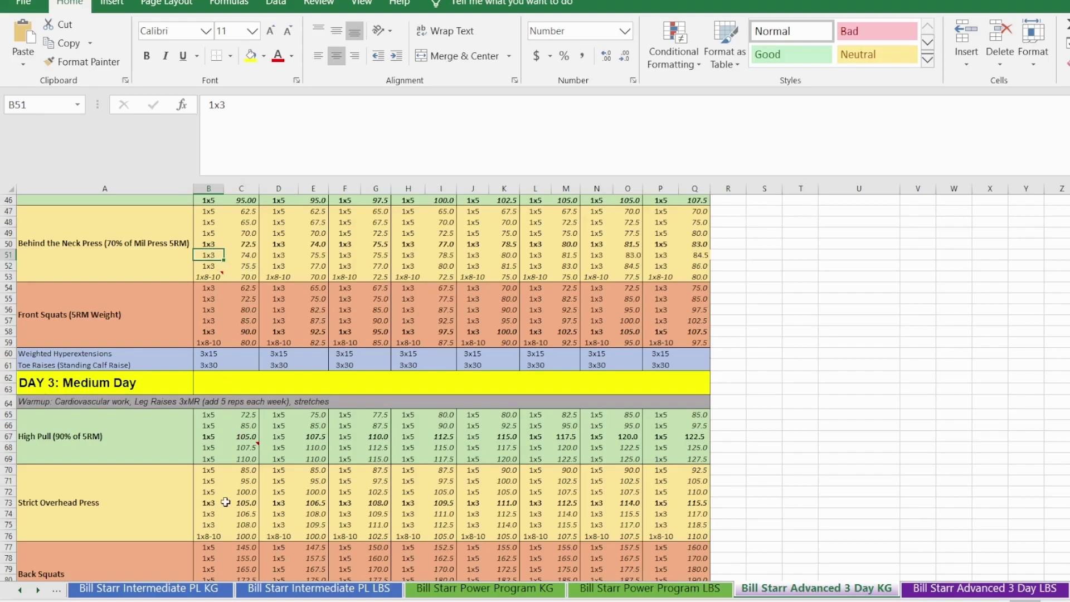
Step: Inspect the Week 1 High Pull formula in C68 and its reference to the Squat & Pull Increment cell
click(252, 448)
double_click(252, 448)
scroll(245, 390, up, 15)
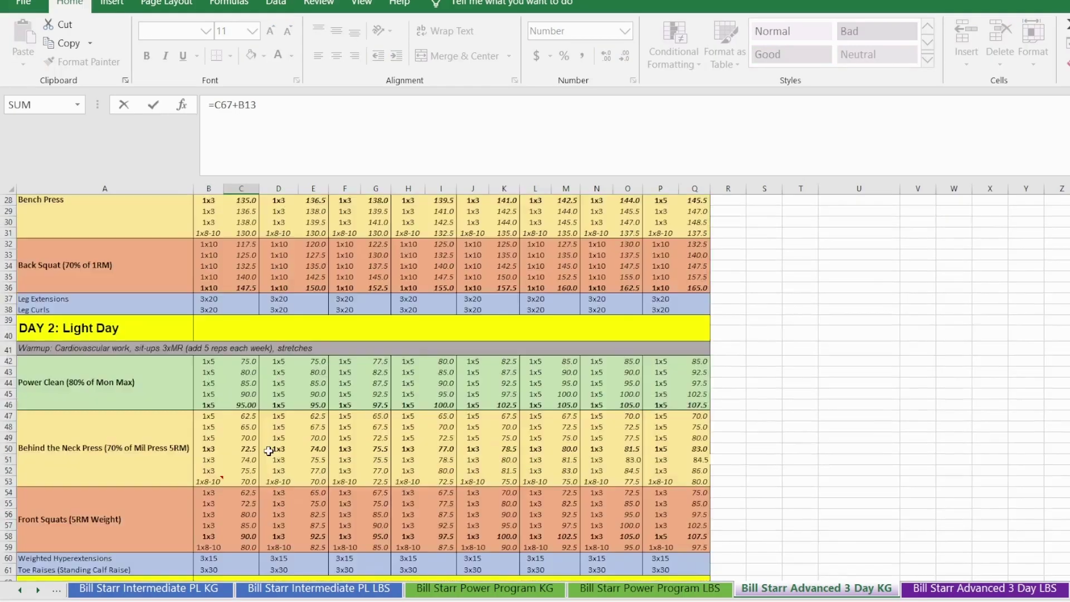
scroll(215, 331, down, 1)
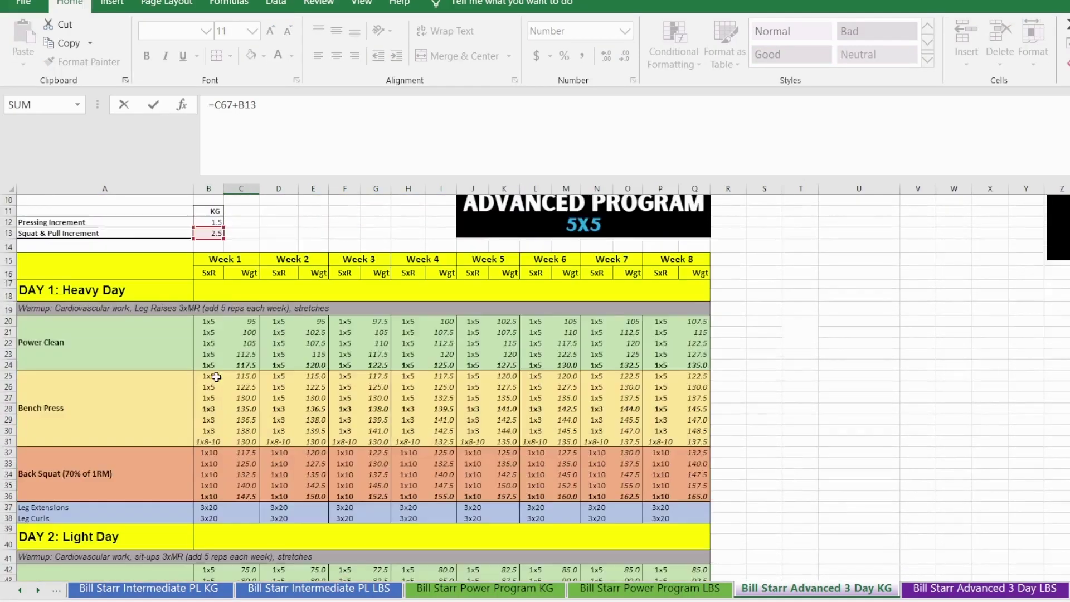
scroll(275, 518, down, 12)
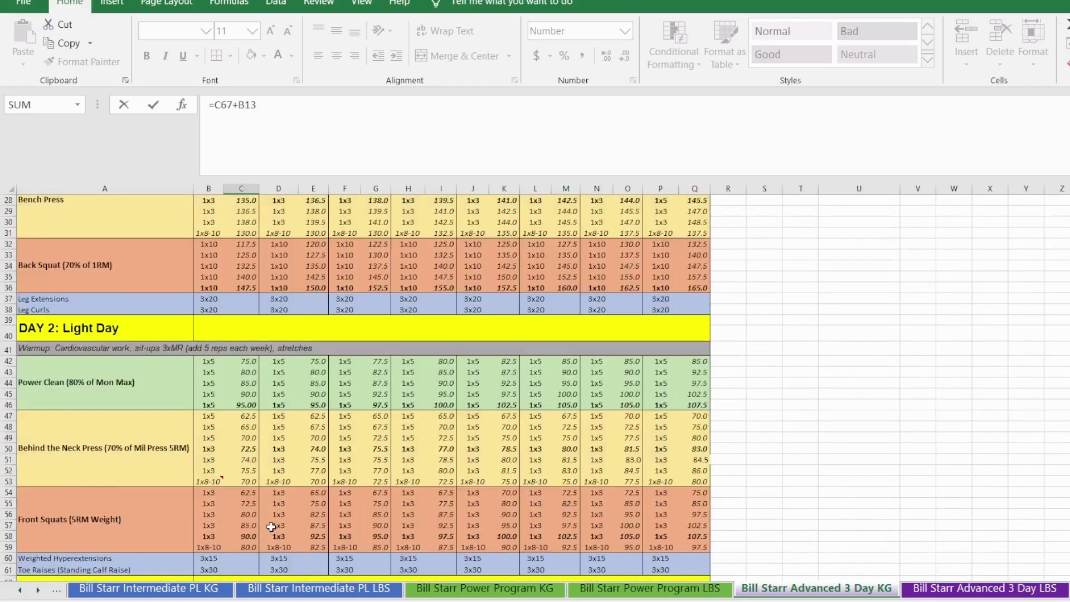
key(Return)
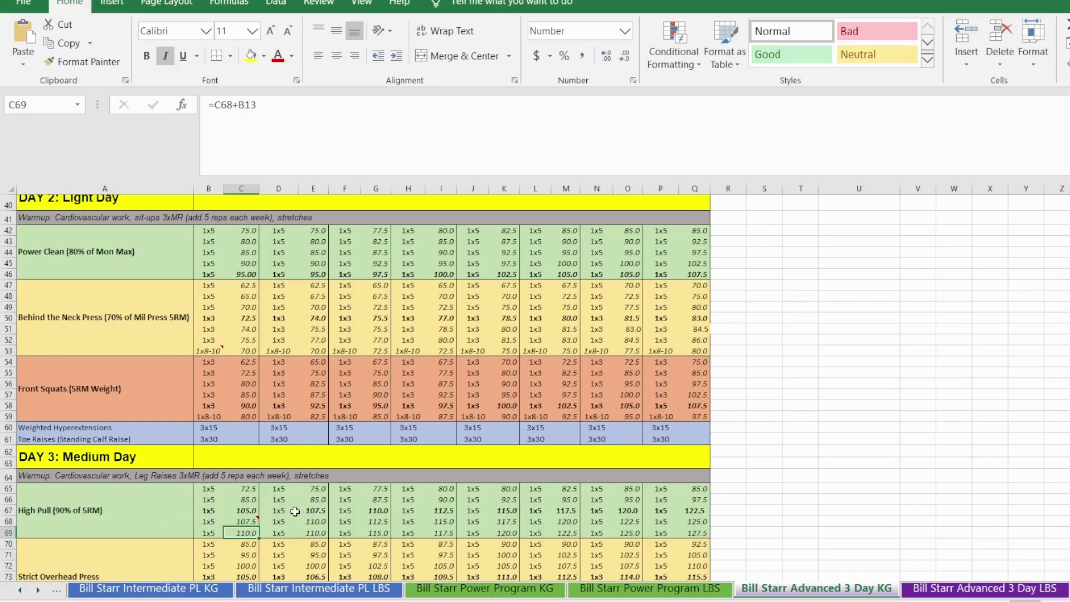
Step: Bold the High Pull top-set row for Weeks 2 to 8, covering D67:Q67
drag(286, 511, 691, 510)
click(146, 57)
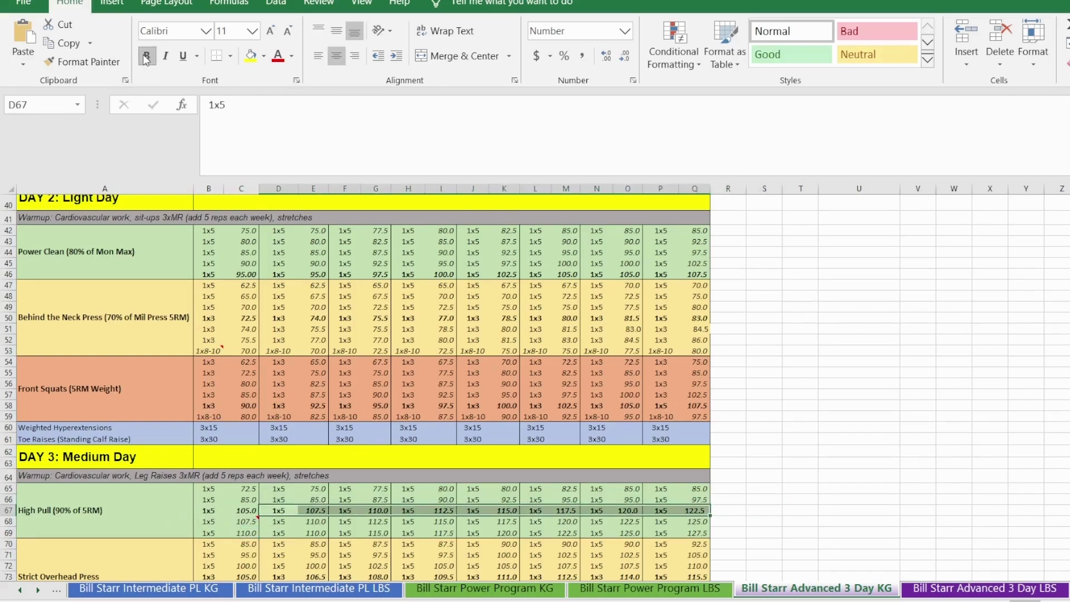
click(825, 488)
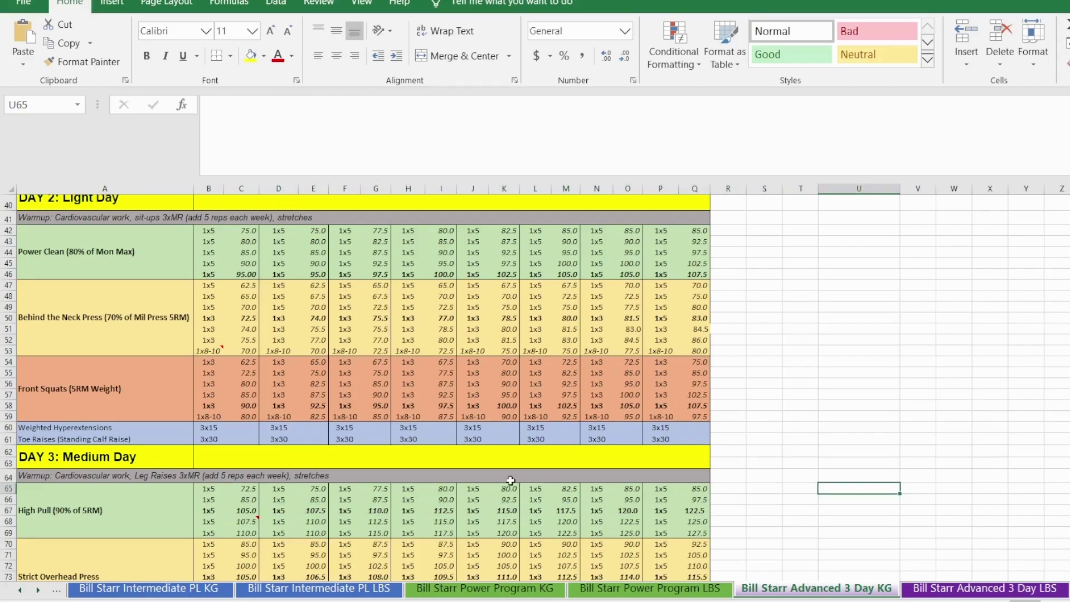
Step: Review the Strict Overhead Press block's first three Week 1 sets in B70:C72 against the earlier days' pressing sets
scroll(139, 518, down, 3)
scroll(171, 514, down, 1)
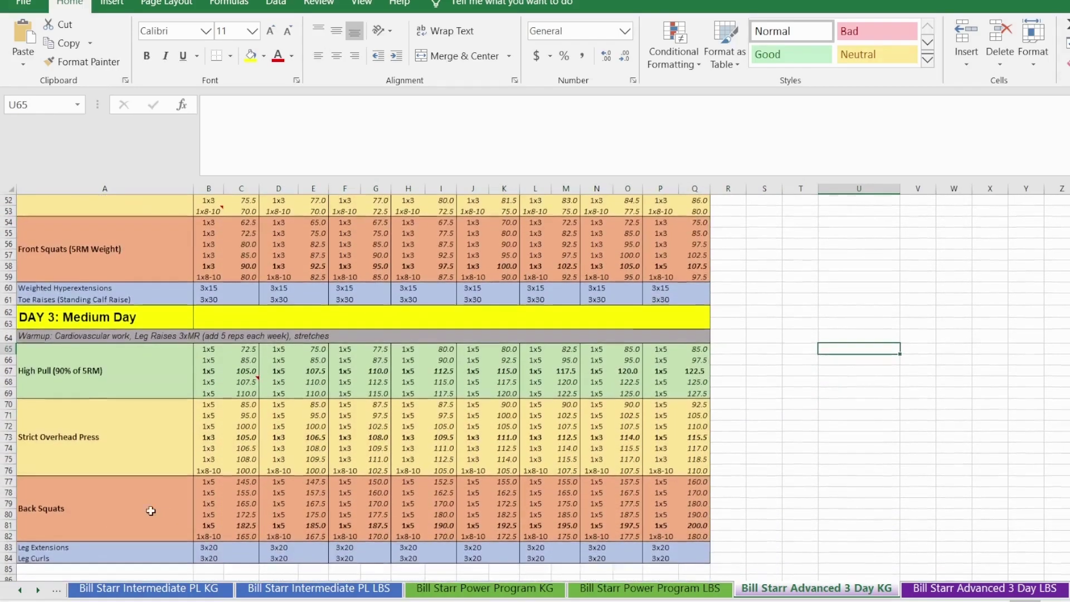
click(125, 434)
drag(210, 406, 234, 425)
scroll(216, 445, up, 10)
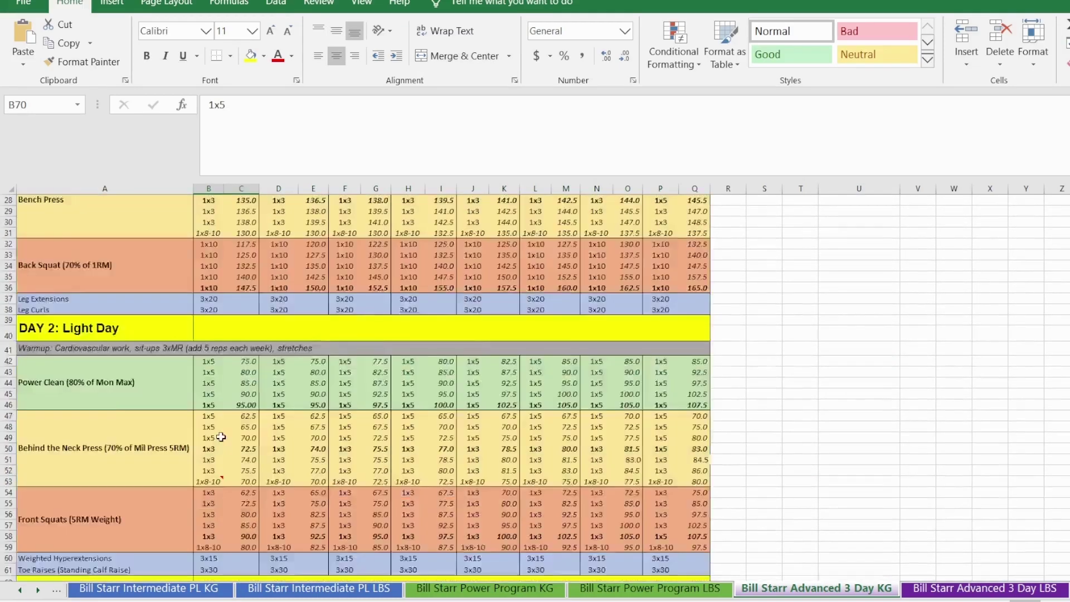
scroll(217, 451, down, 9)
scroll(218, 457, down, 1)
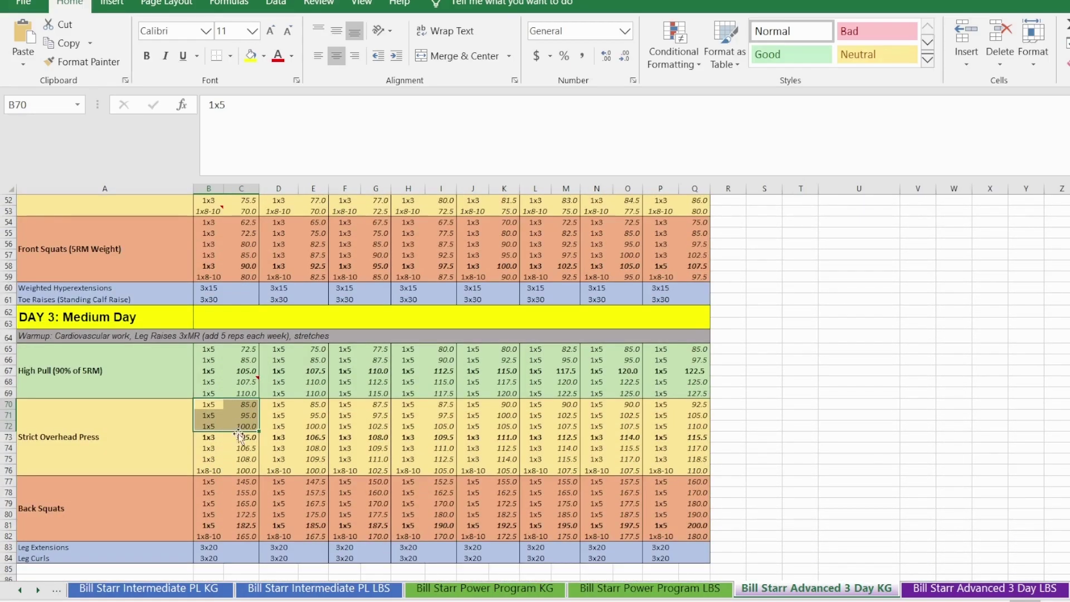
Step: Inspect the Strict Overhead Press top-set row 73 and trace the C73 formula to the 5RM cell C5
click(209, 439)
drag(209, 440, 696, 438)
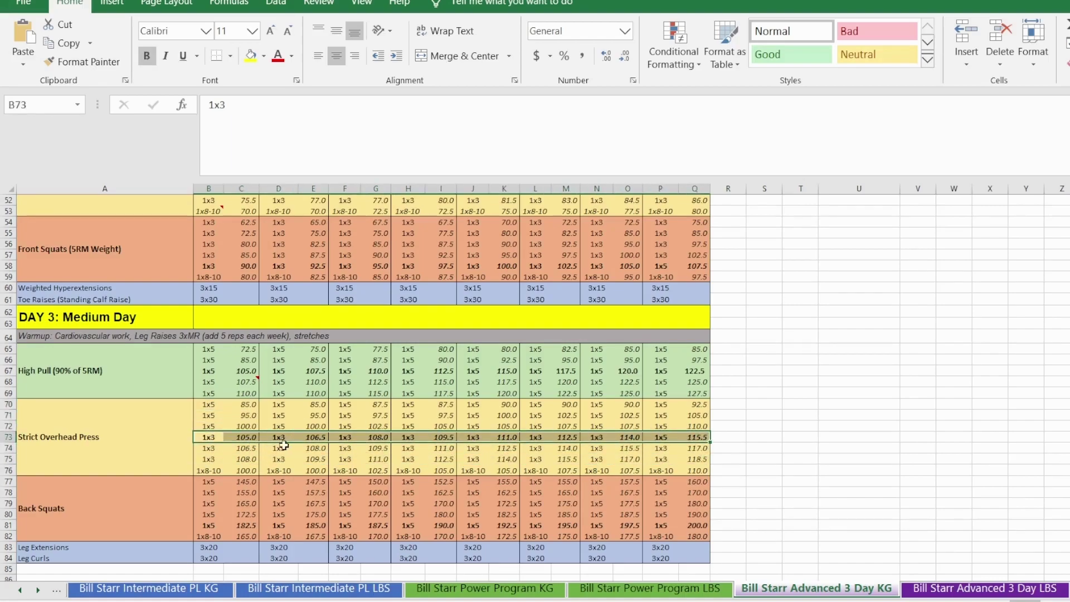
double_click(244, 438)
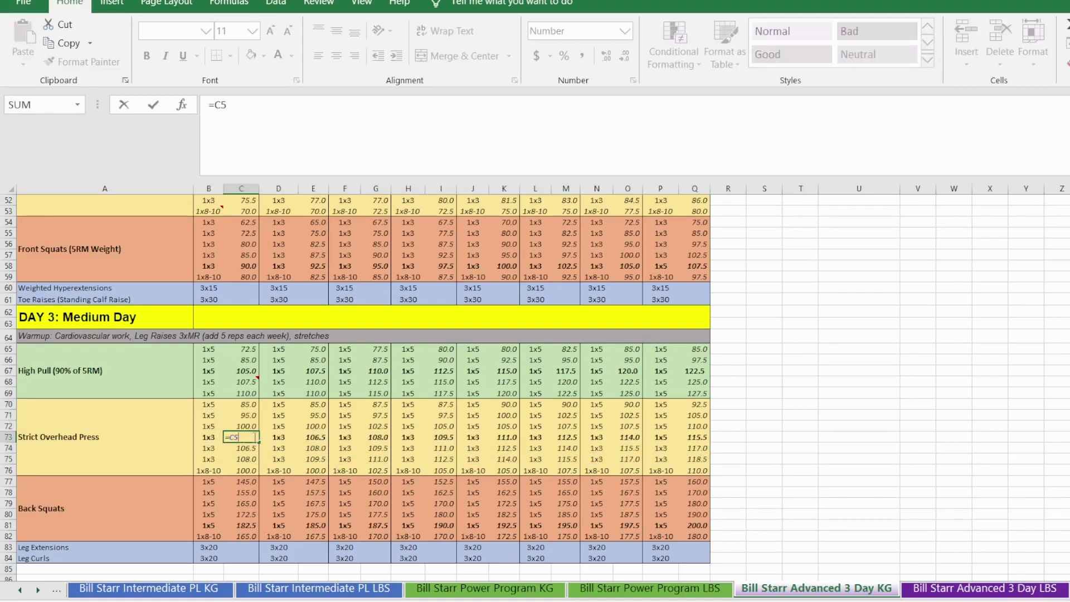
scroll(245, 437, up, 13)
scroll(231, 303, up, 4)
scroll(217, 482, down, 14)
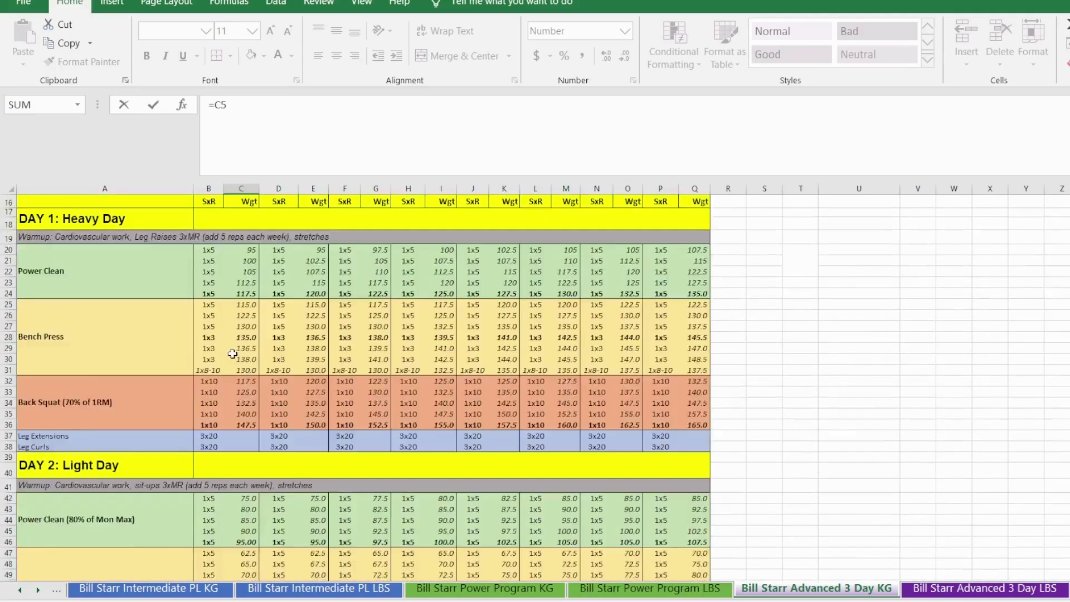
scroll(216, 482, down, 2)
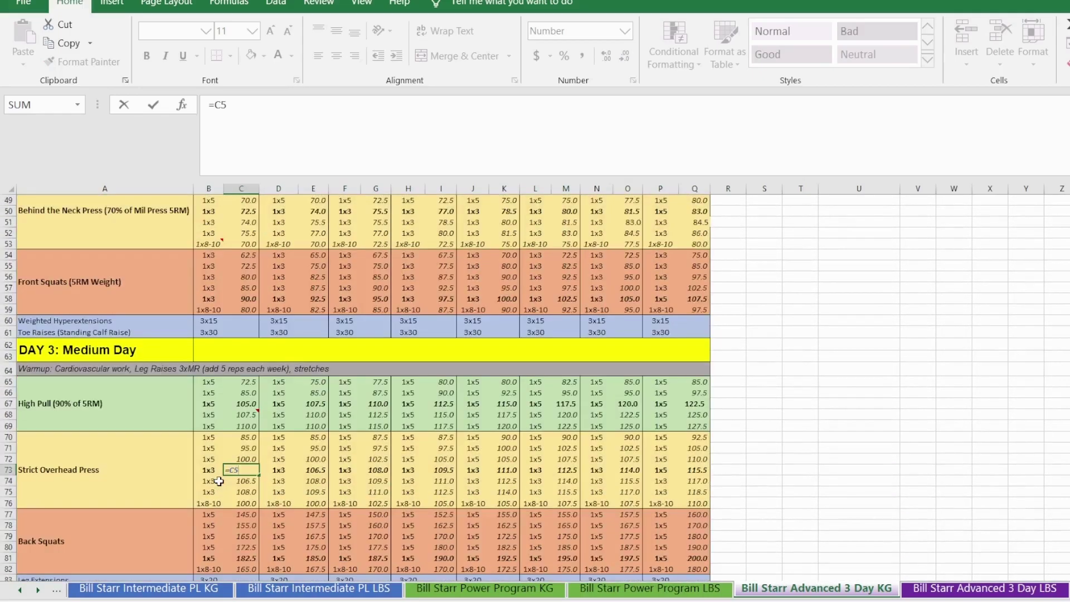
key(Return)
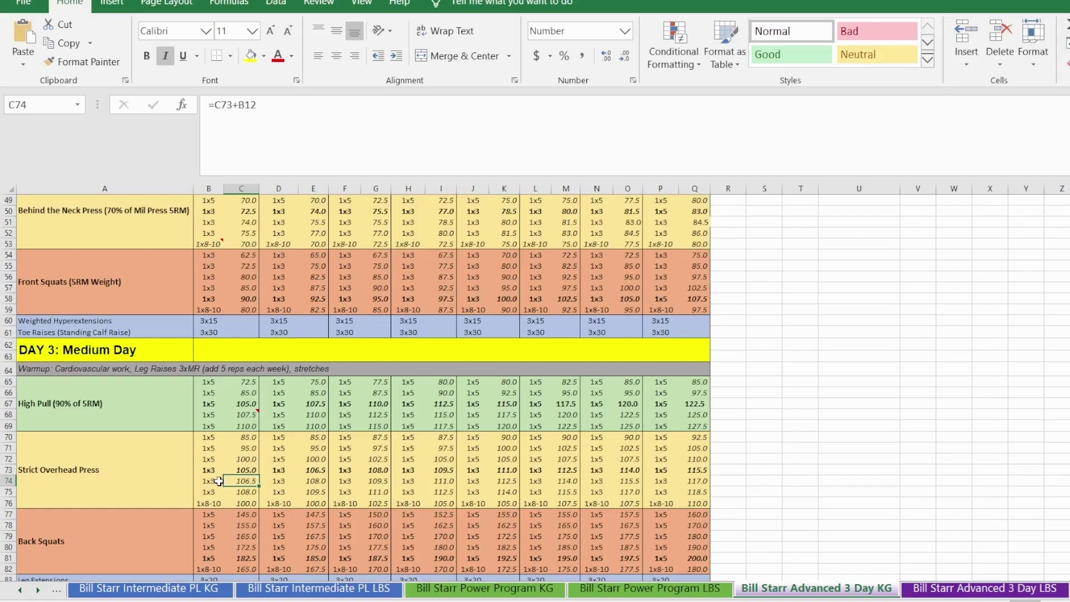
Step: Check the Week 1 Strict Overhead Press sets after the top set, including the 1x8-10 back-off formula in C76
key(Down)
key(Down)
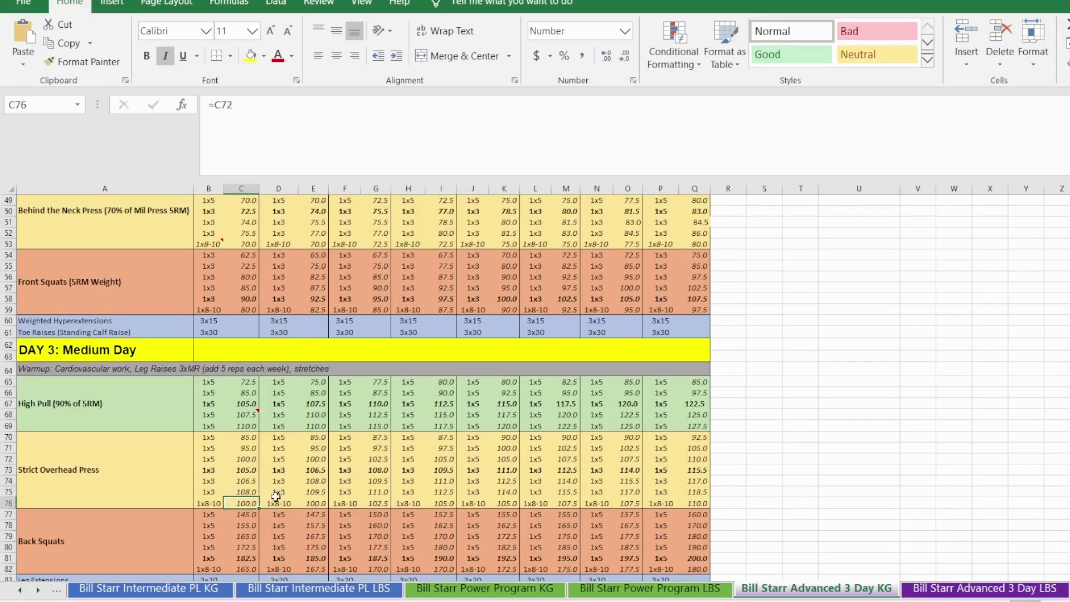
double_click(241, 503)
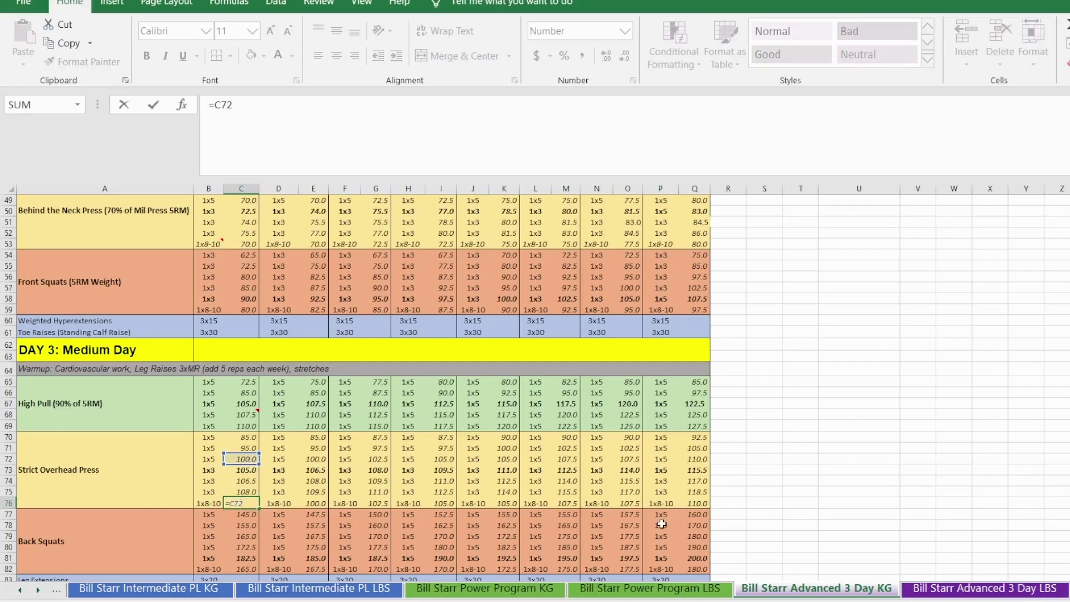
key(Return)
Step: Compare the Week 8 Strict Overhead Press top set in P73:Q73 with the 5RM and results table
drag(676, 471, 706, 468)
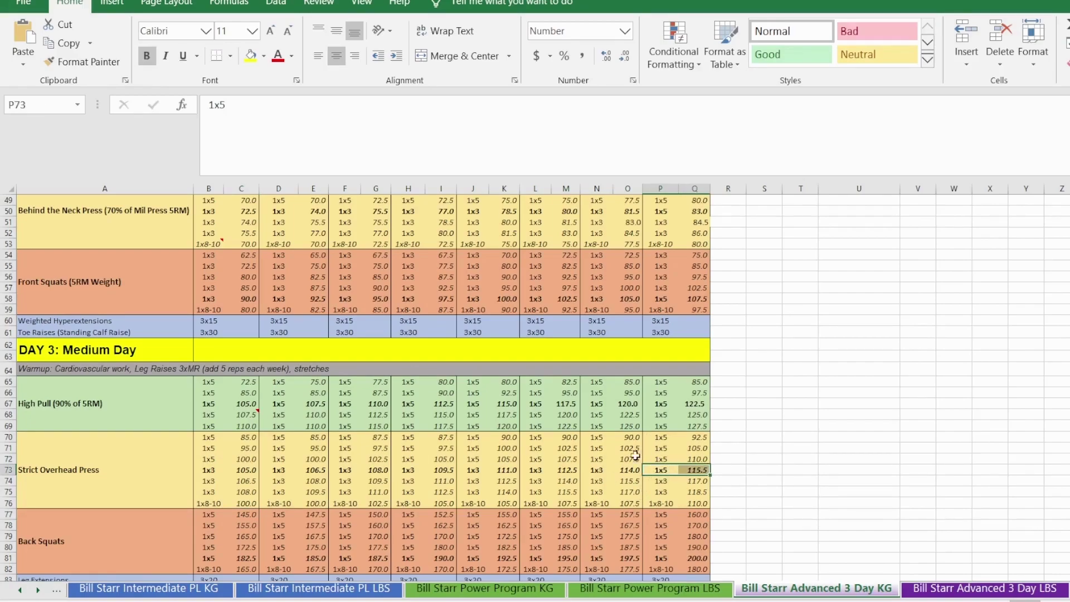
scroll(267, 292, up, 16)
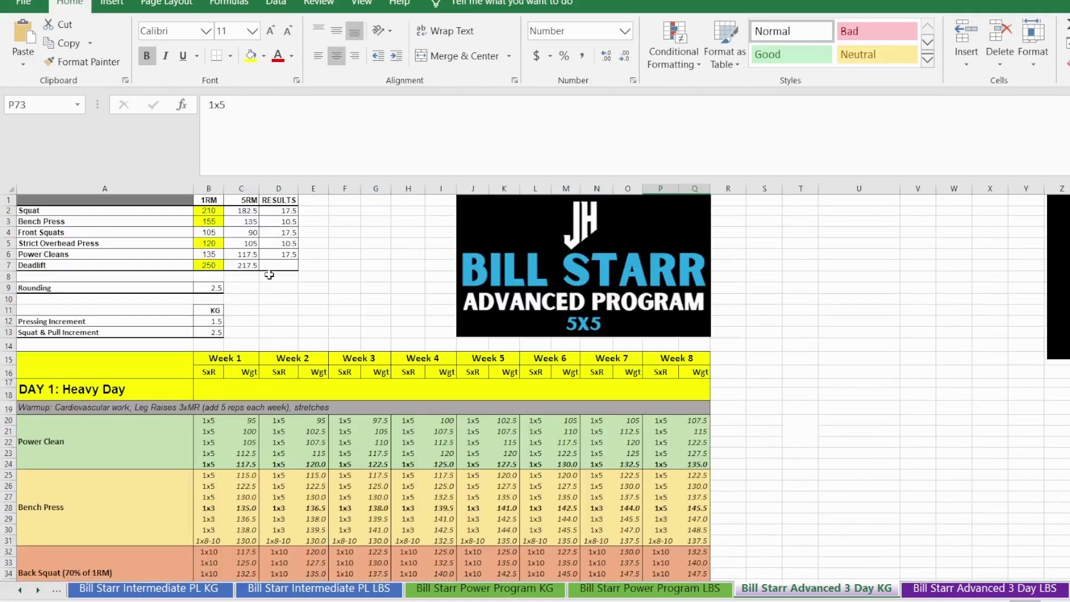
scroll(269, 275, down, 11)
scroll(416, 366, down, 7)
key(Tab)
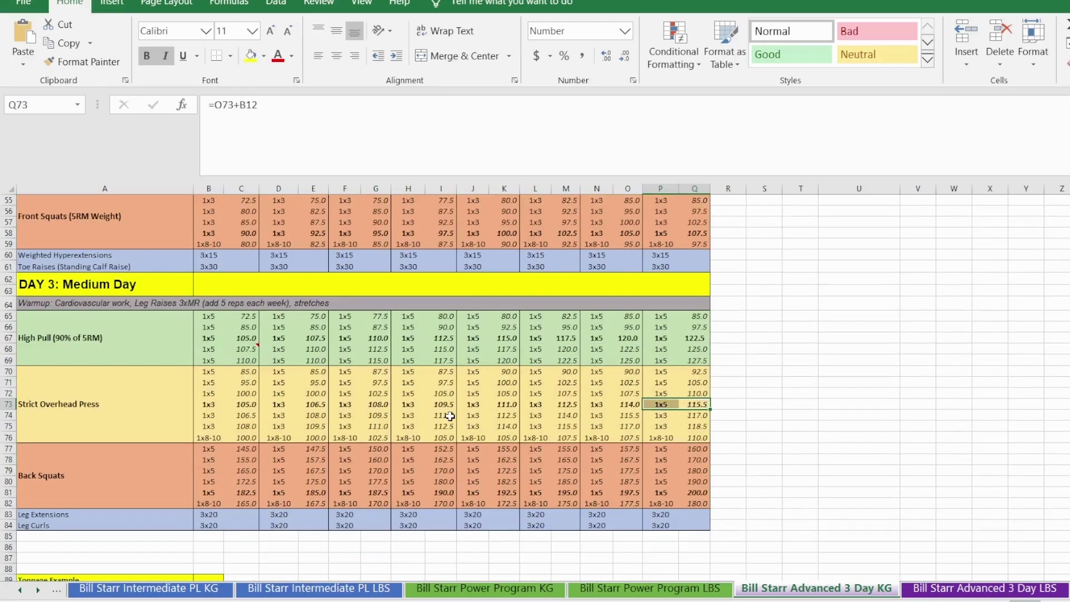
Step: Review the Week 1 Back Squats sets in B77:C81 and the back-off weight formula in C82
scroll(273, 457, down, 2)
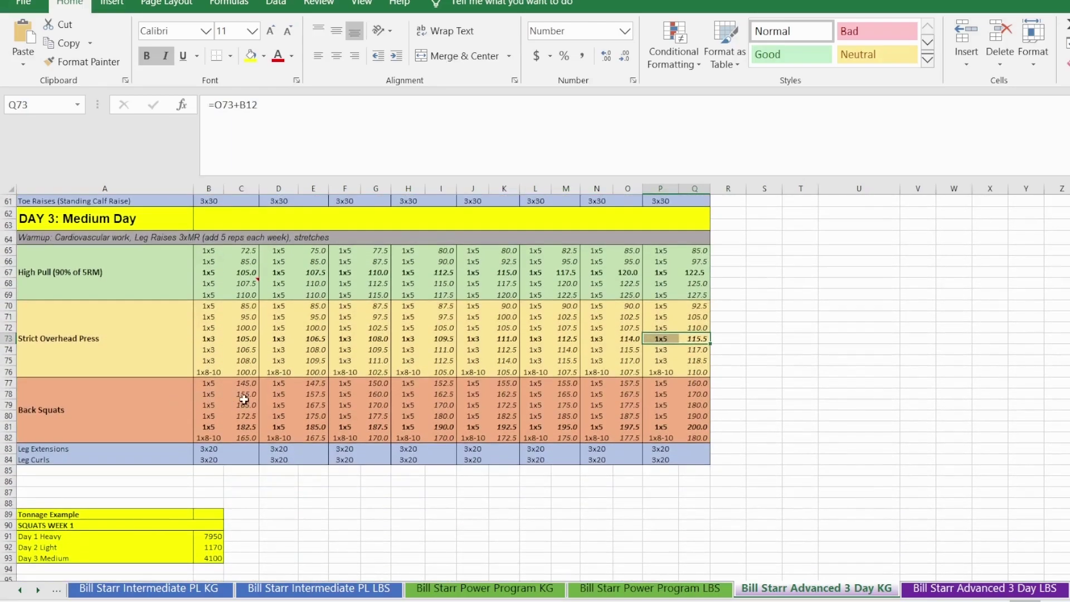
drag(208, 383, 257, 431)
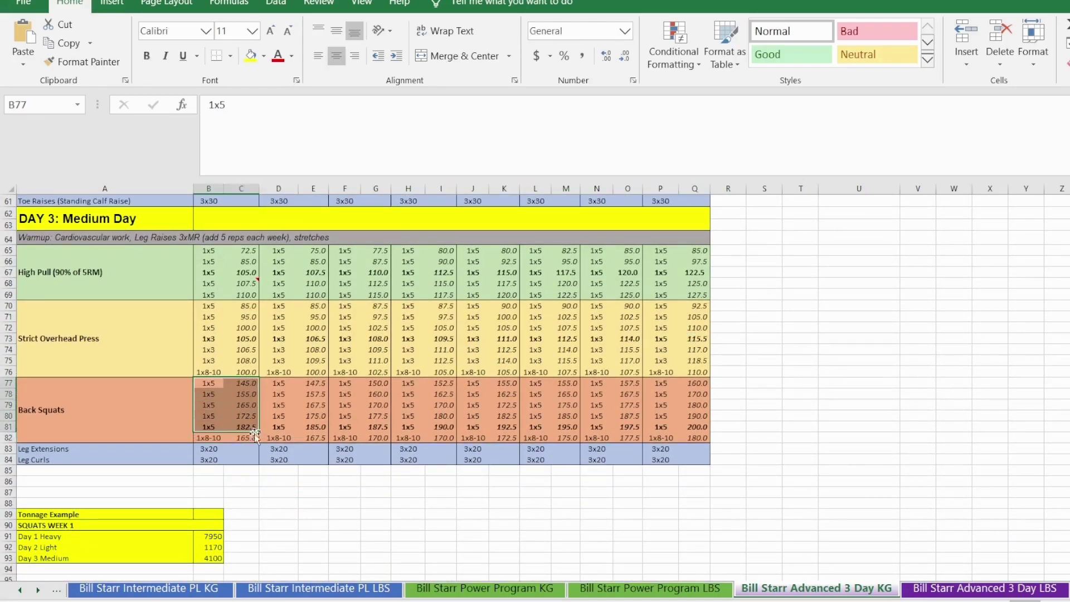
click(246, 437)
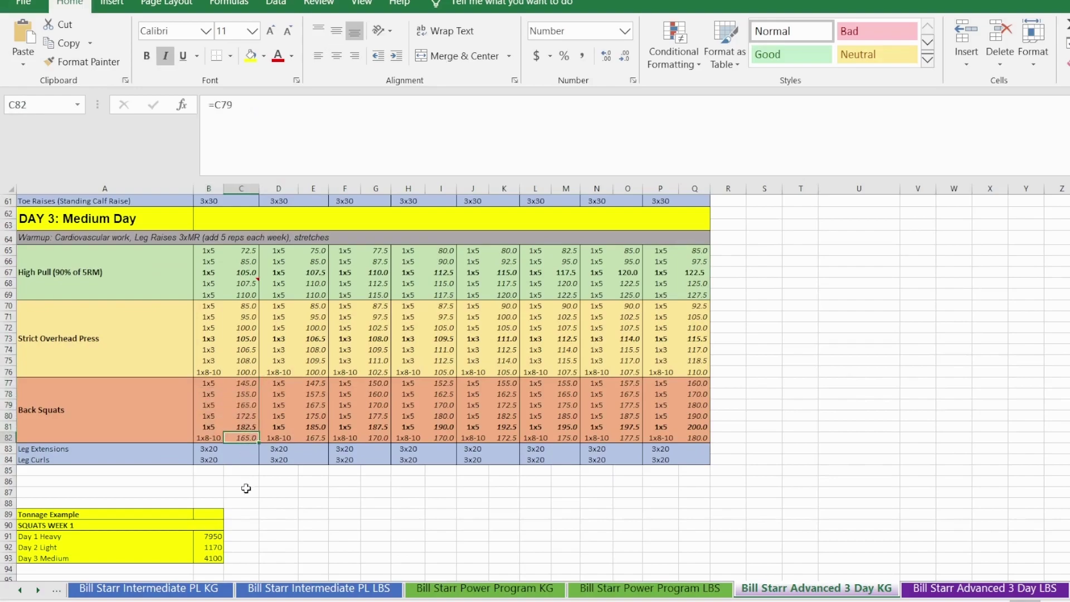
Step: Inspect the Week 1 Back Squats top-set formula in C81 and its reference to the Squat 5RM cell C2
click(247, 426)
text(=C2)
scroll(248, 390, up, 20)
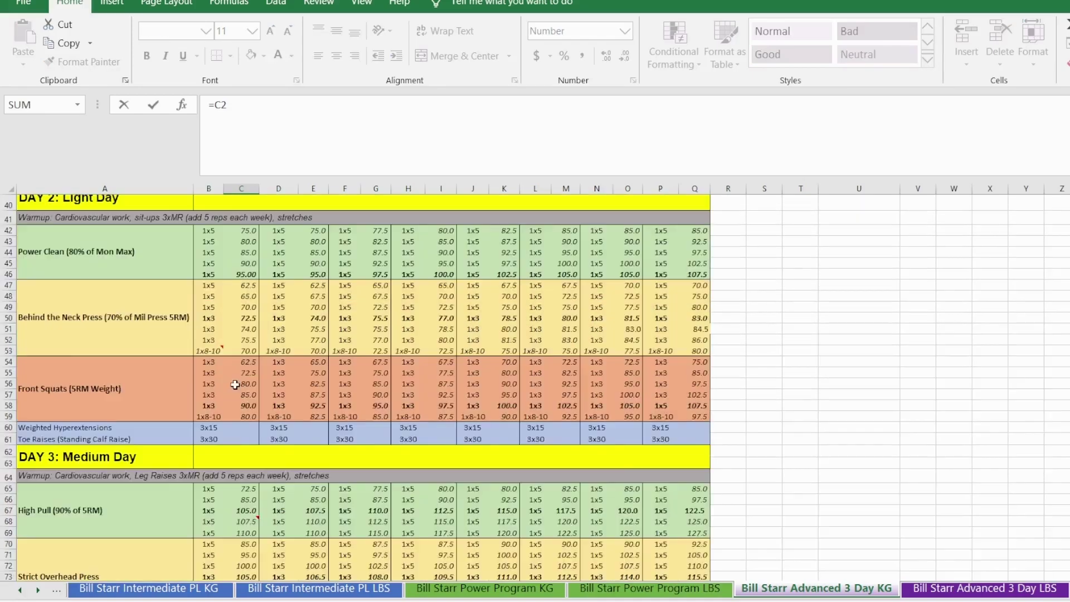
scroll(254, 238, down, 15)
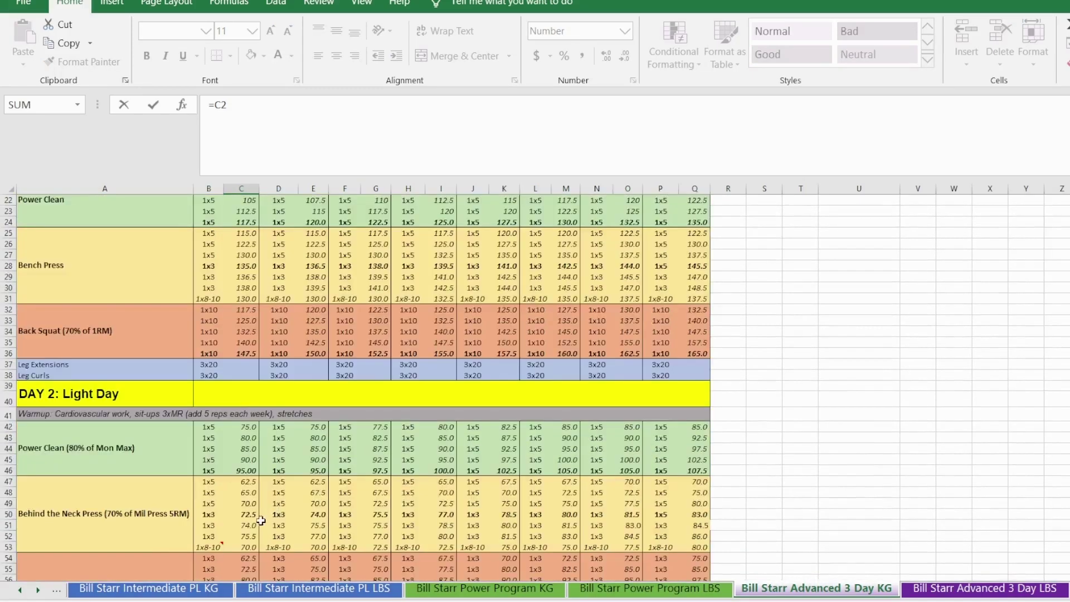
scroll(259, 517, down, 3)
key(Return)
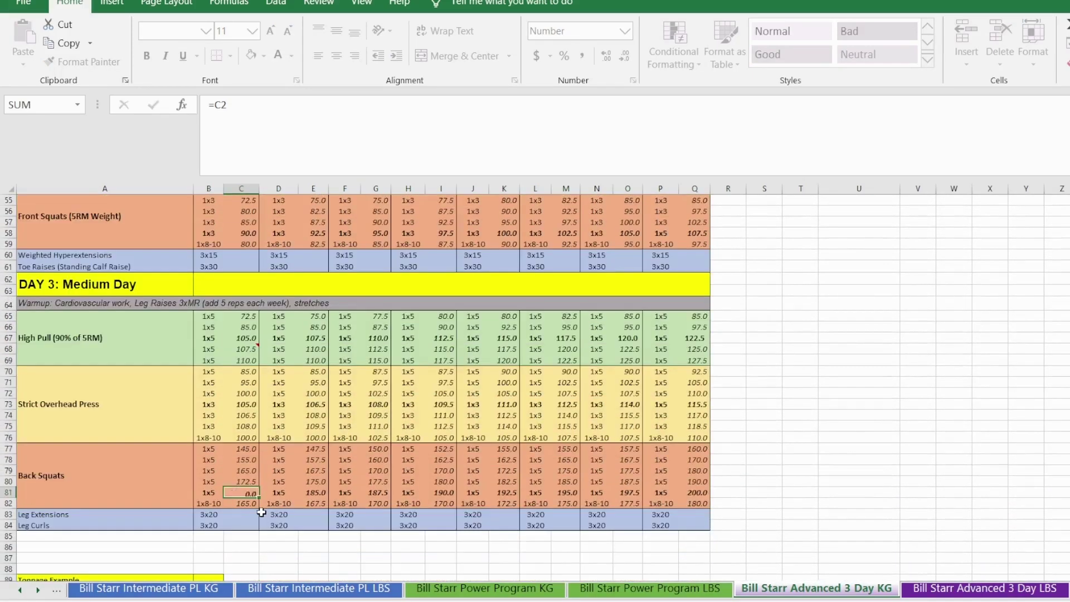
click(314, 494)
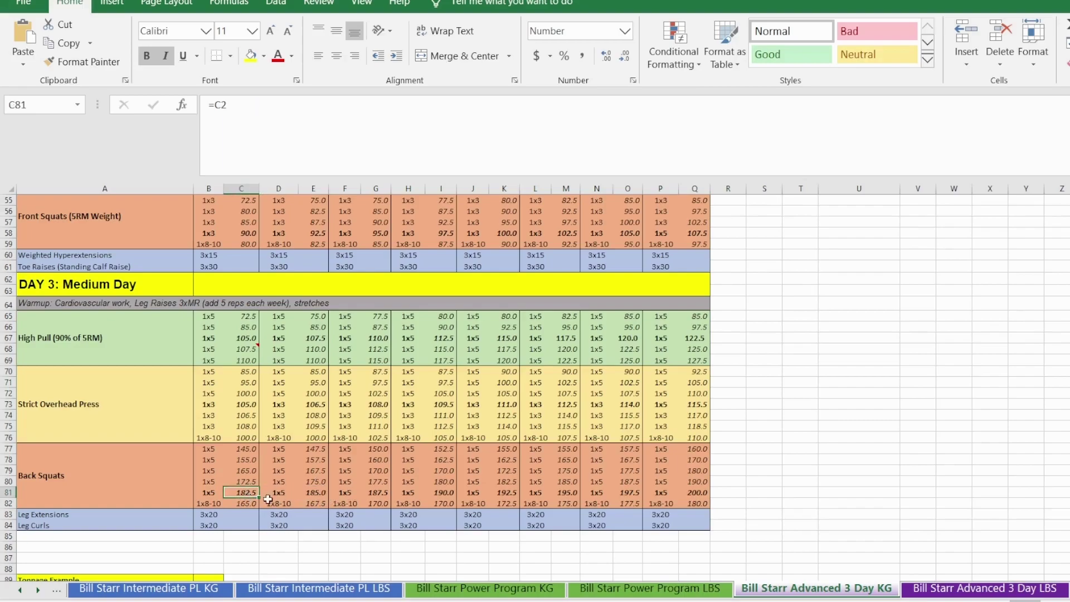
Step: Check the Back Squats back-off scheme in B82 and the Week 1 ramp-up weights, including the C77 formula
click(213, 505)
drag(249, 449, 251, 483)
click(249, 454)
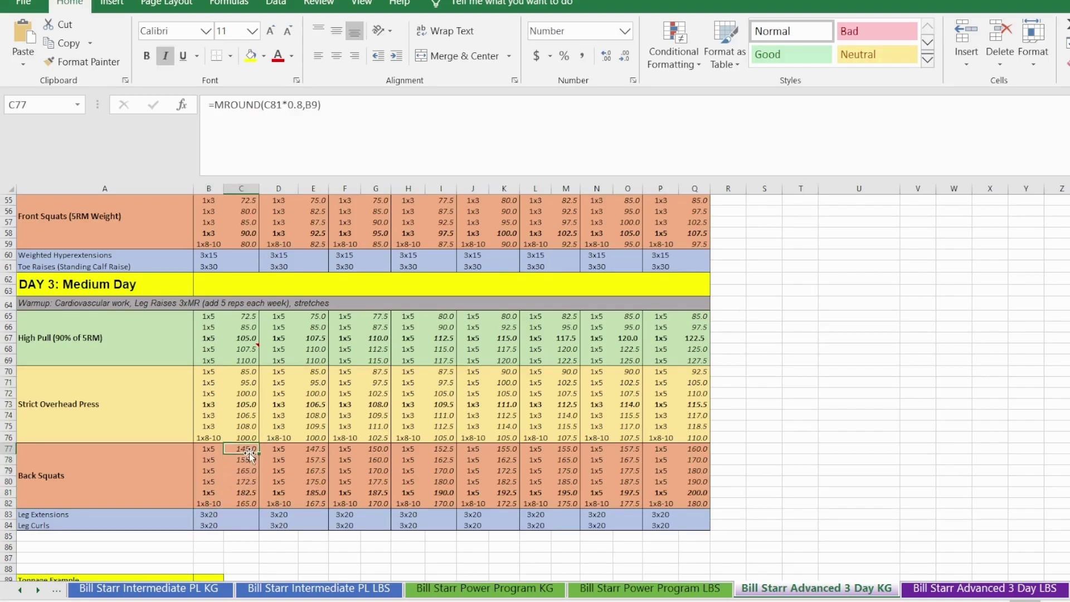
Step: Review the Day 3 leg accessory rows and the full eight-week layout from the 1RM inputs through Day 3
drag(30, 512, 691, 524)
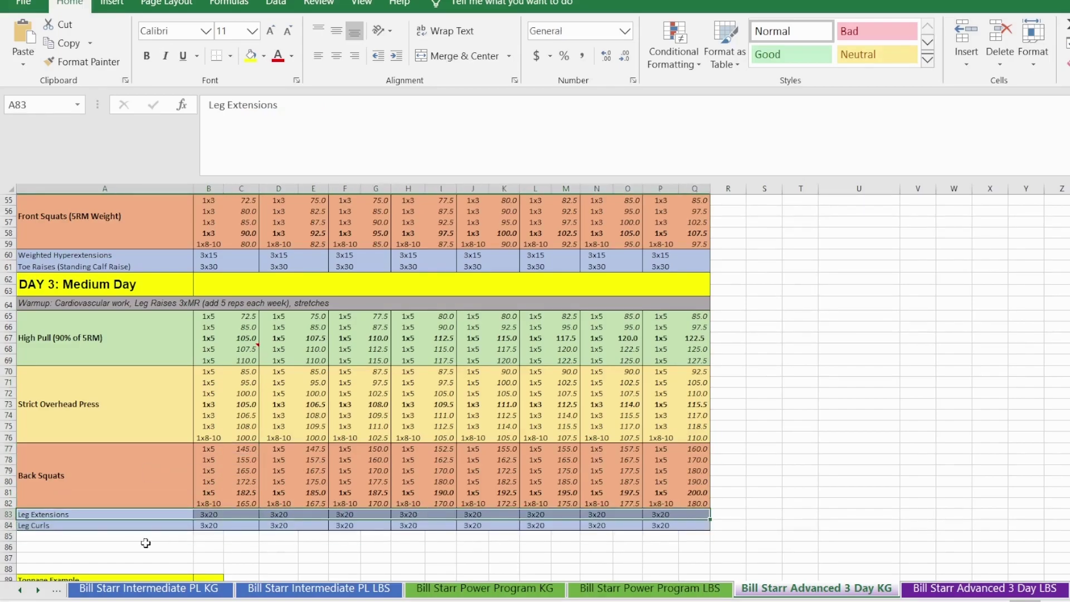
click(101, 535)
scroll(98, 502, up, 13)
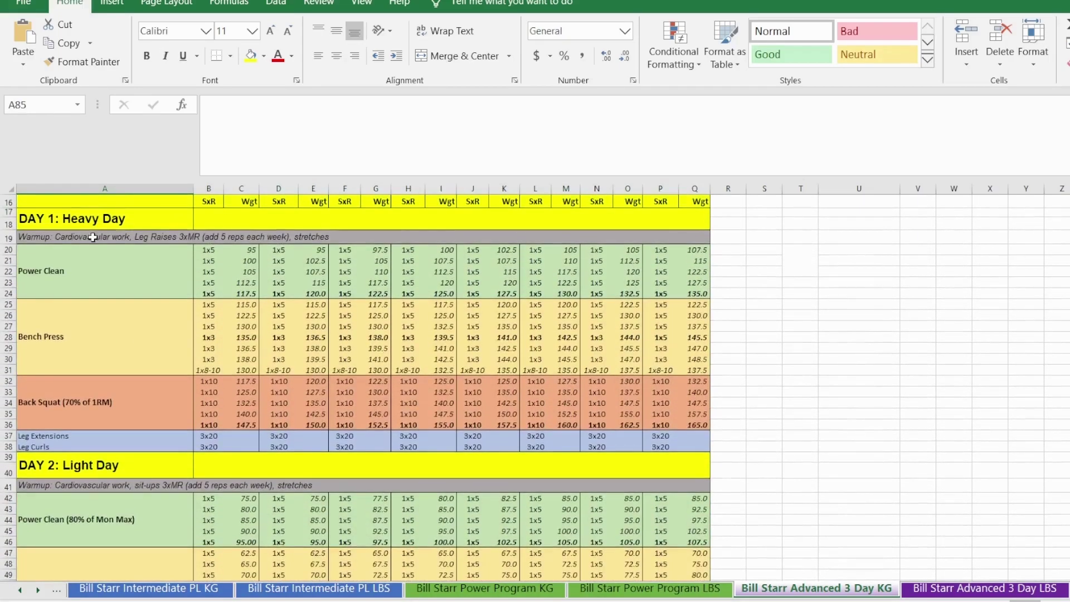
scroll(123, 477, down, 11)
scroll(223, 512, down, 6)
scroll(227, 509, up, 20)
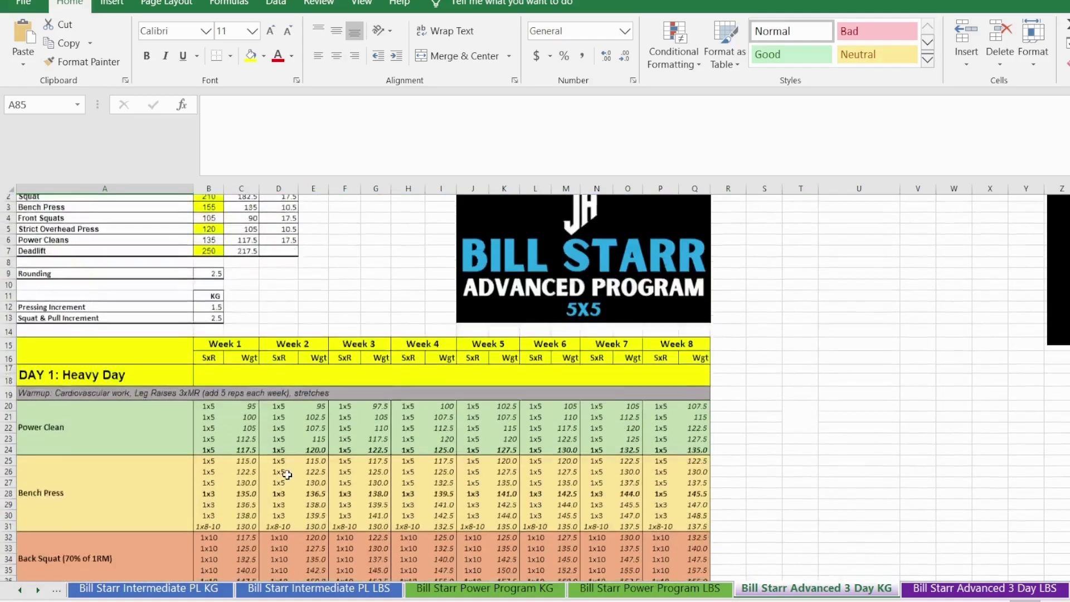
scroll(284, 477, down, 4)
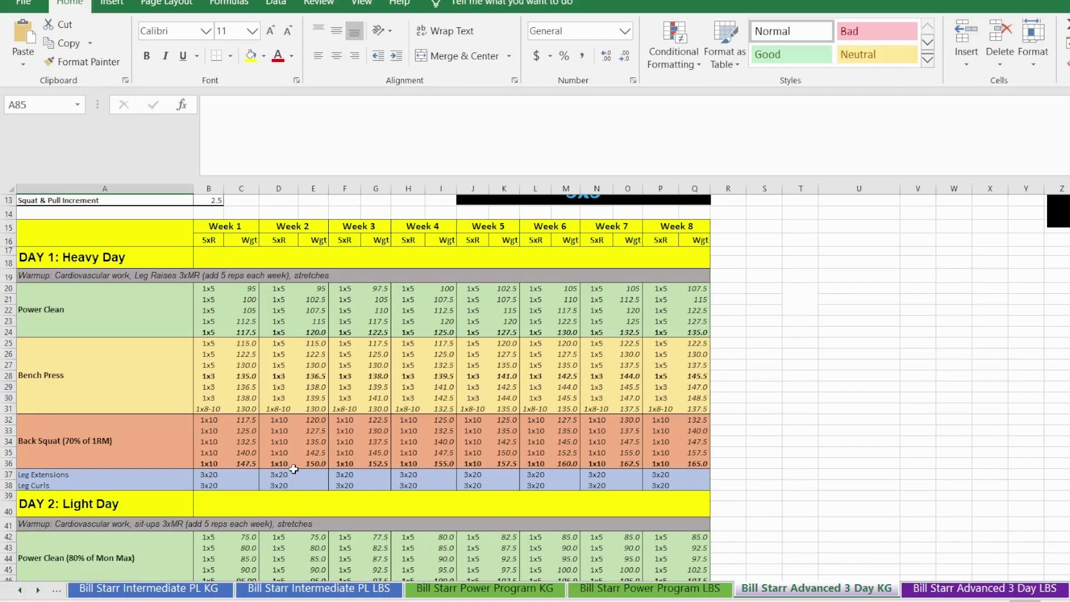
scroll(281, 484, down, 20)
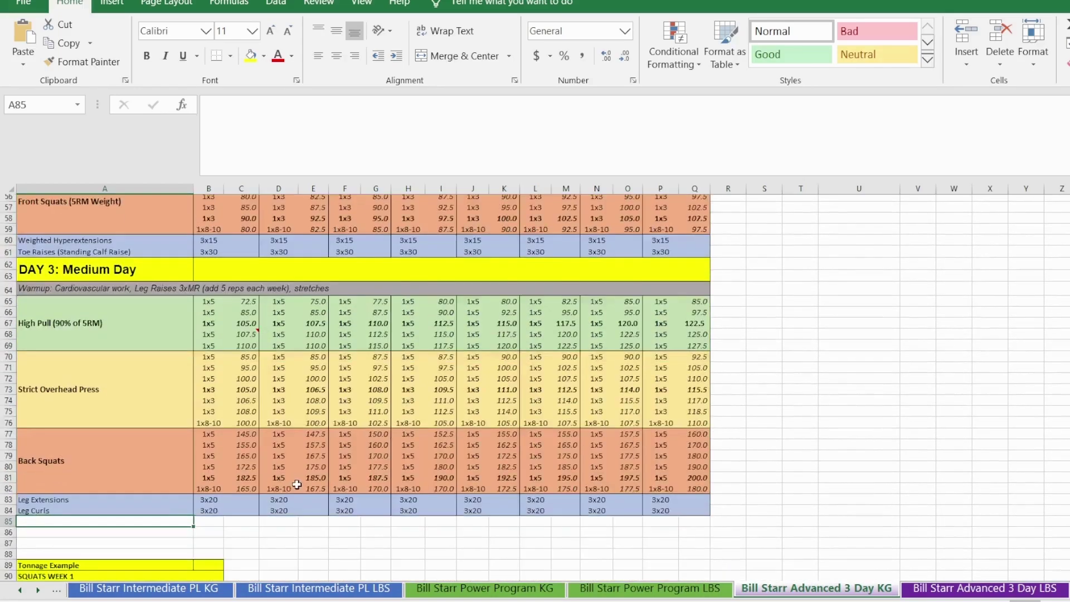
scroll(286, 489, up, 20)
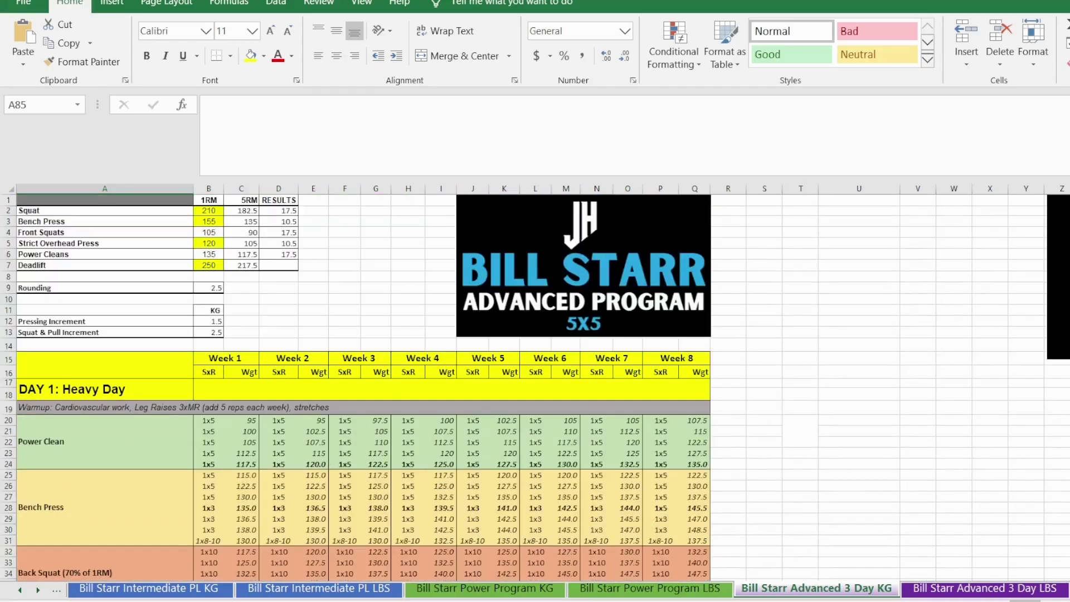
click(1058, 276)
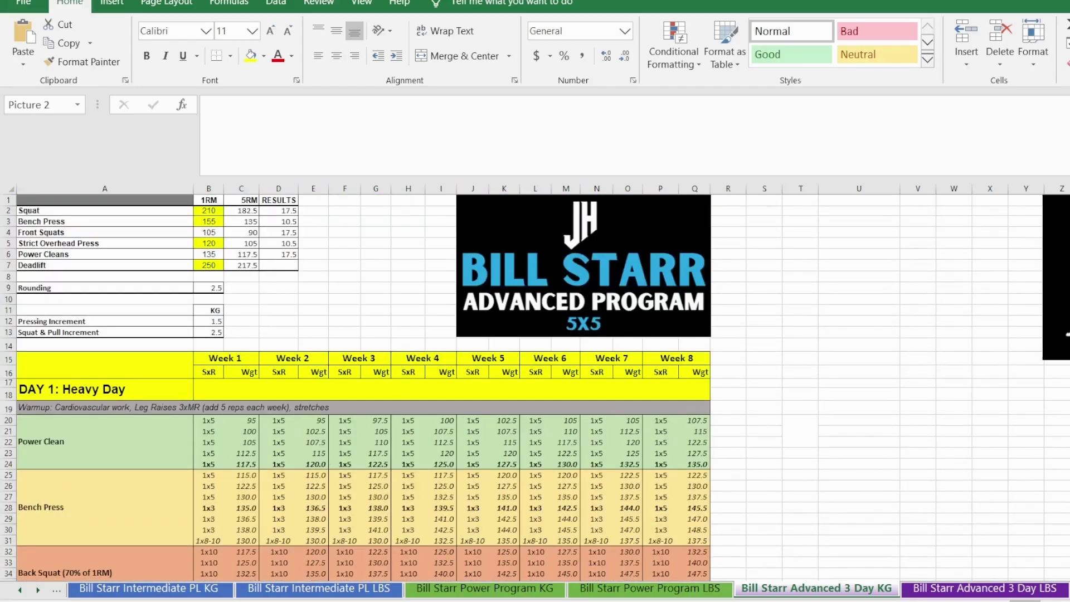
click(955, 346)
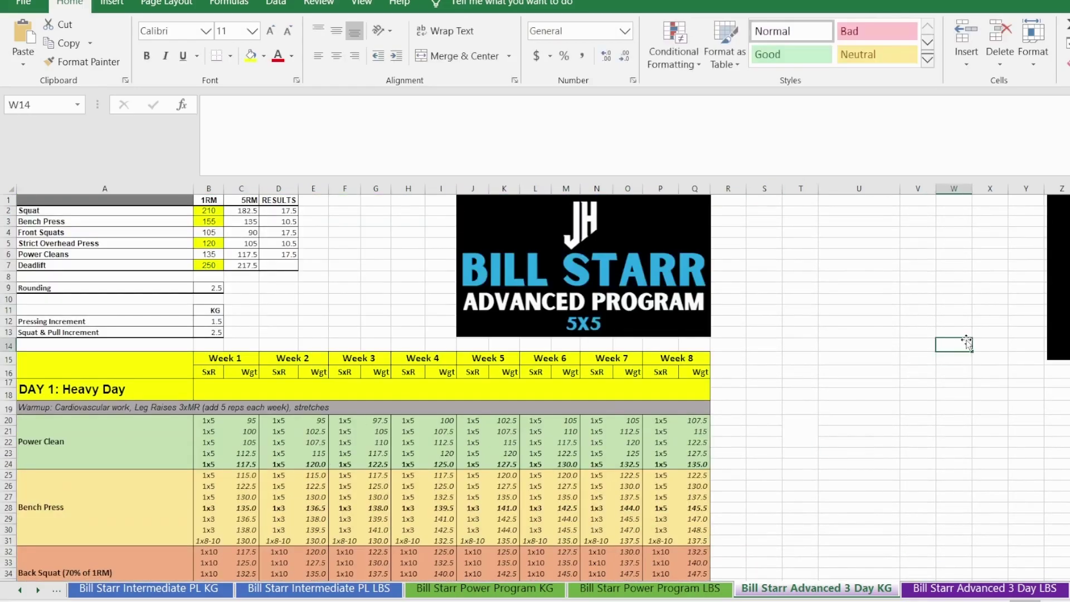
click(954, 433)
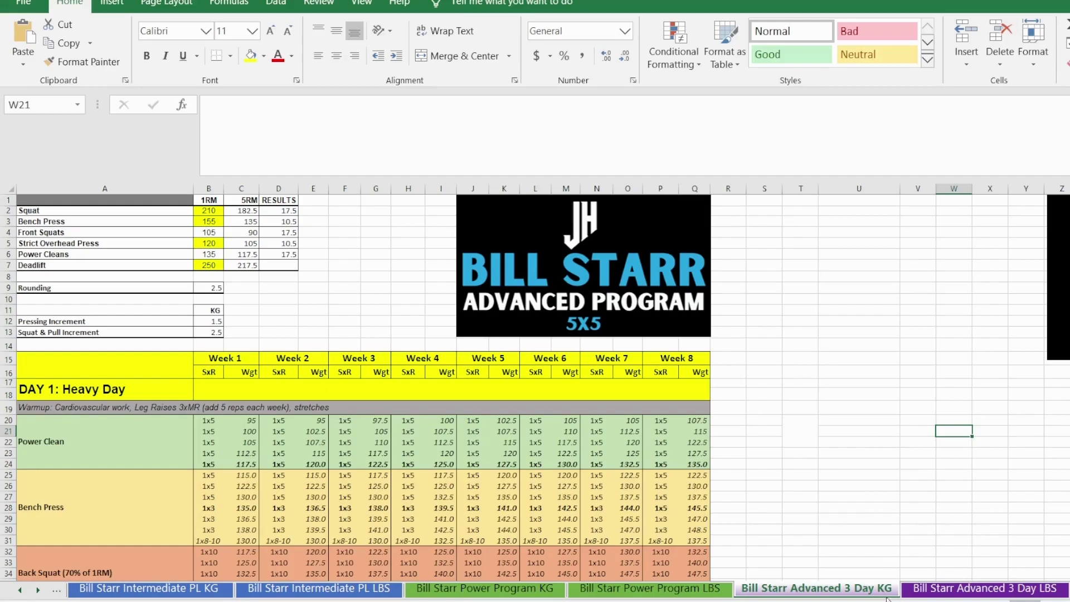
click(858, 361)
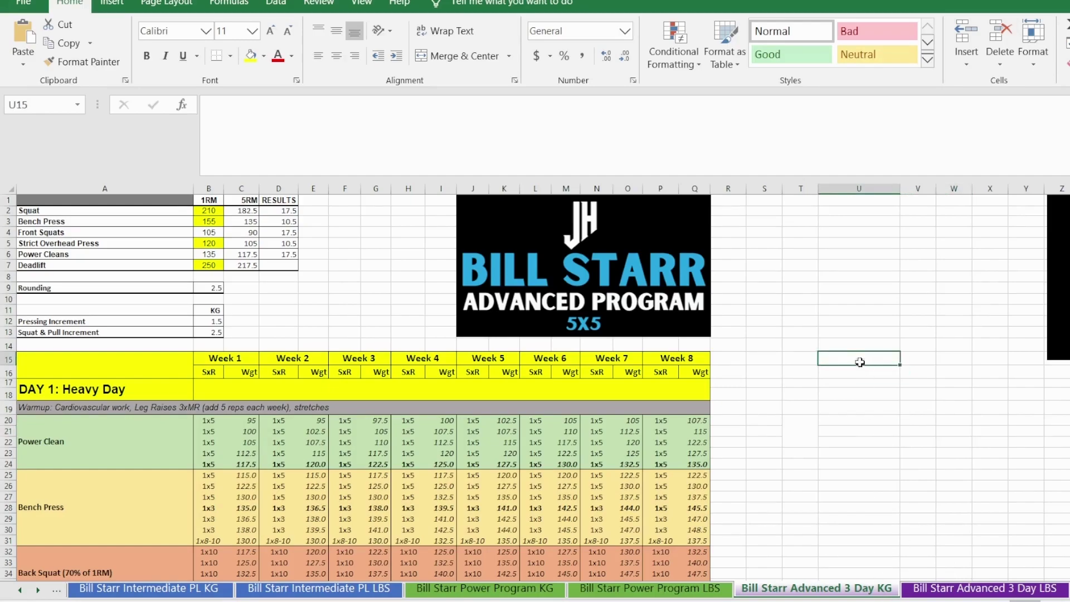
click(856, 324)
click(864, 299)
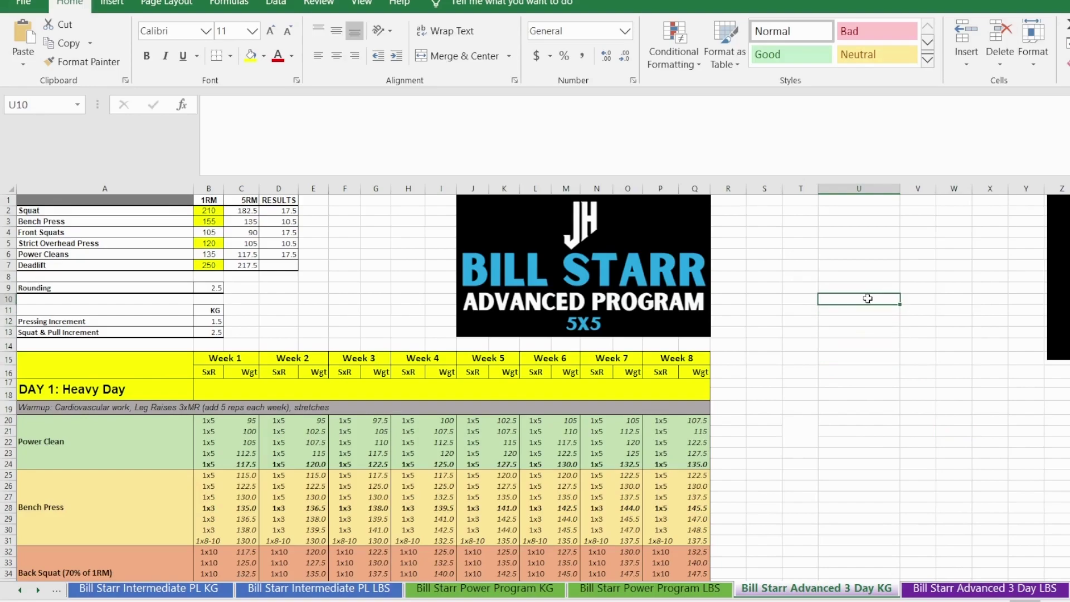
click(859, 331)
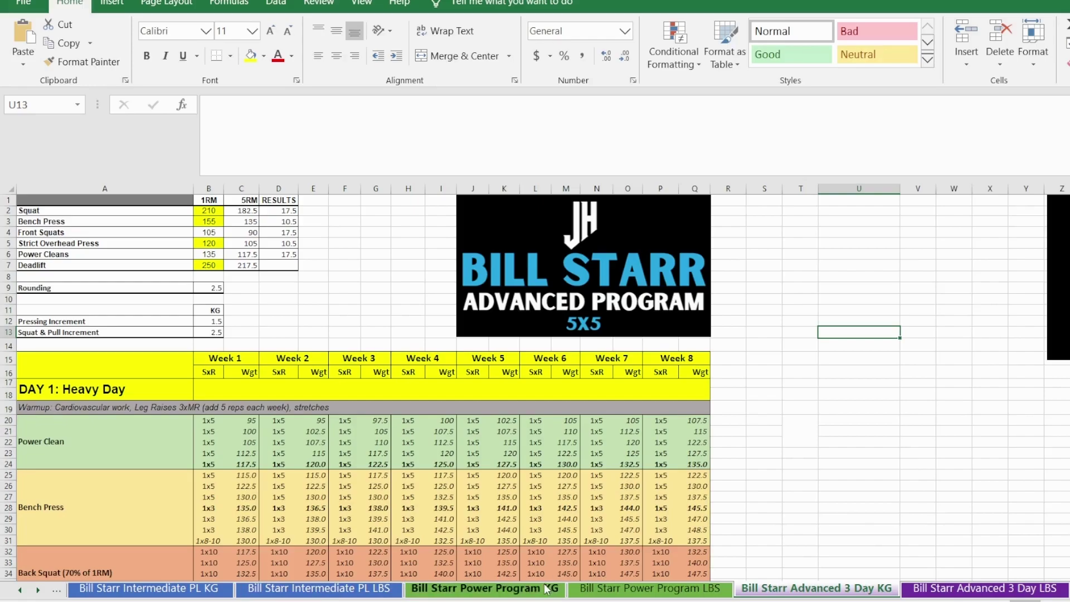
Step: Compare the Bill Starr Intermediate PL and Power Program sheets in their KG and LBS versions
click(216, 591)
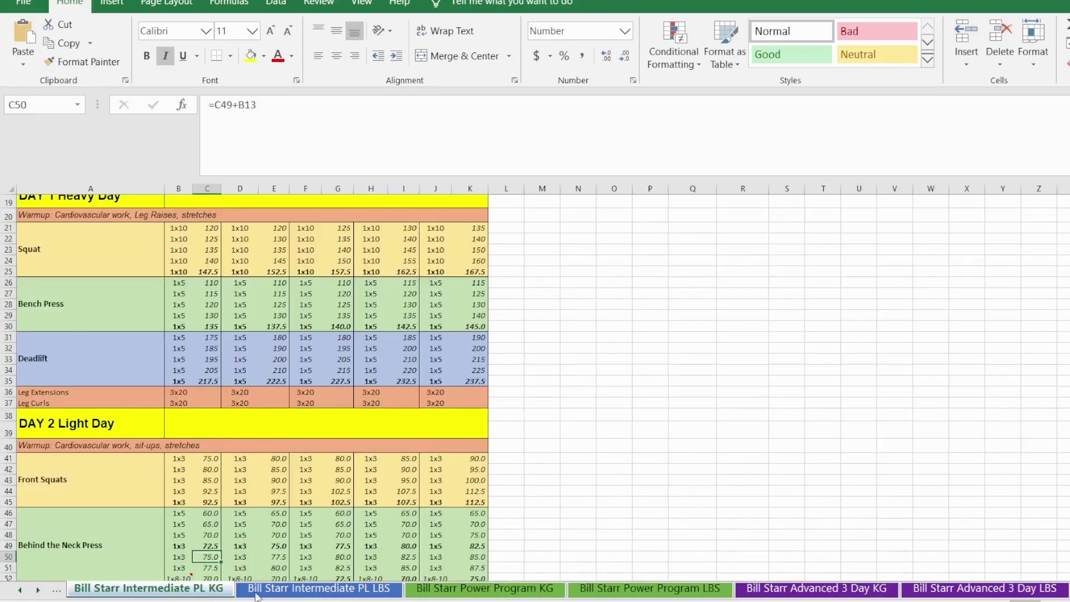
click(317, 591)
click(535, 593)
click(649, 590)
click(485, 589)
click(273, 594)
click(209, 594)
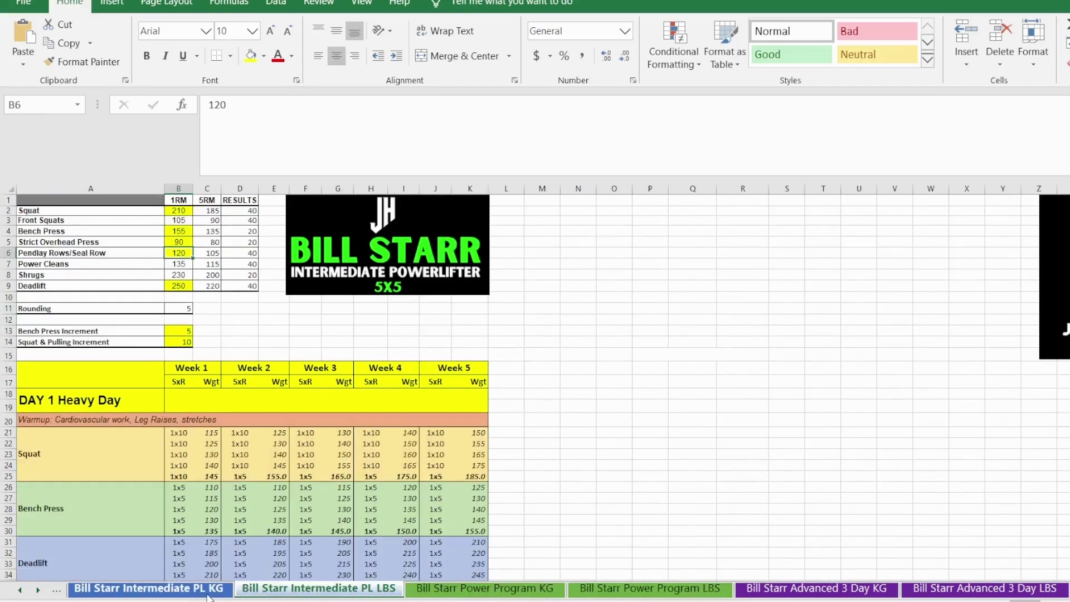
click(624, 591)
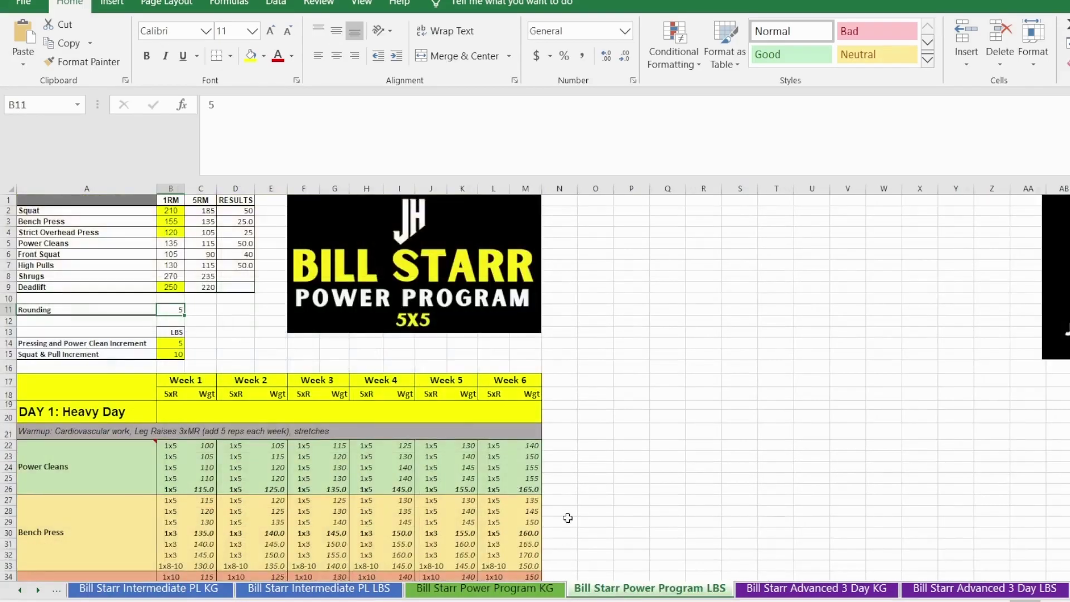